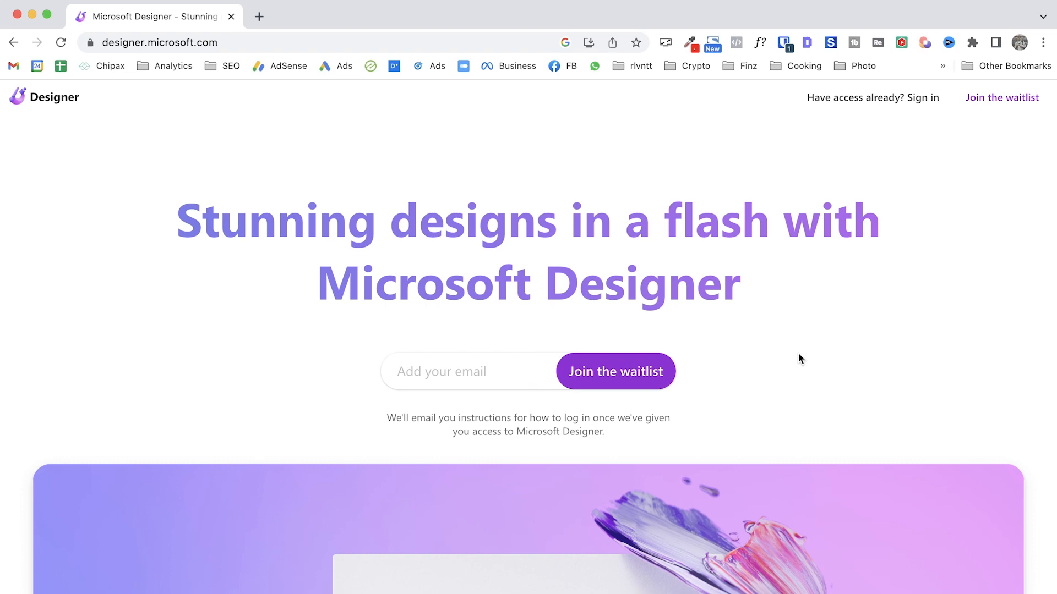
# Sign in to Microsoft Designer with the filled-in account e-mail and account password, and choose to stay signed in
pyautogui.scroll(-7, 799, 354)
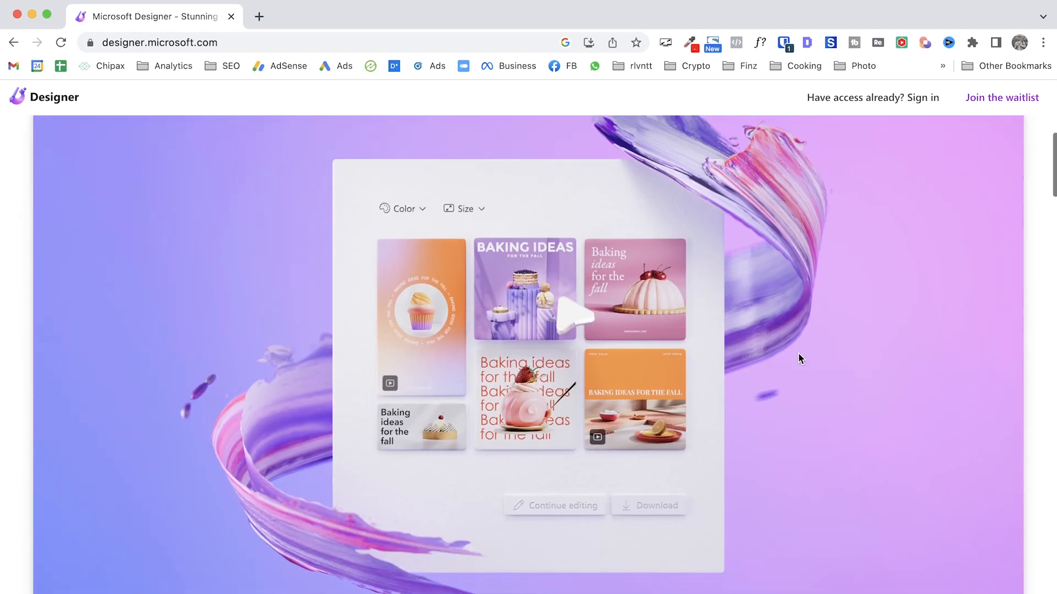
pyautogui.scroll(-8, 799, 358)
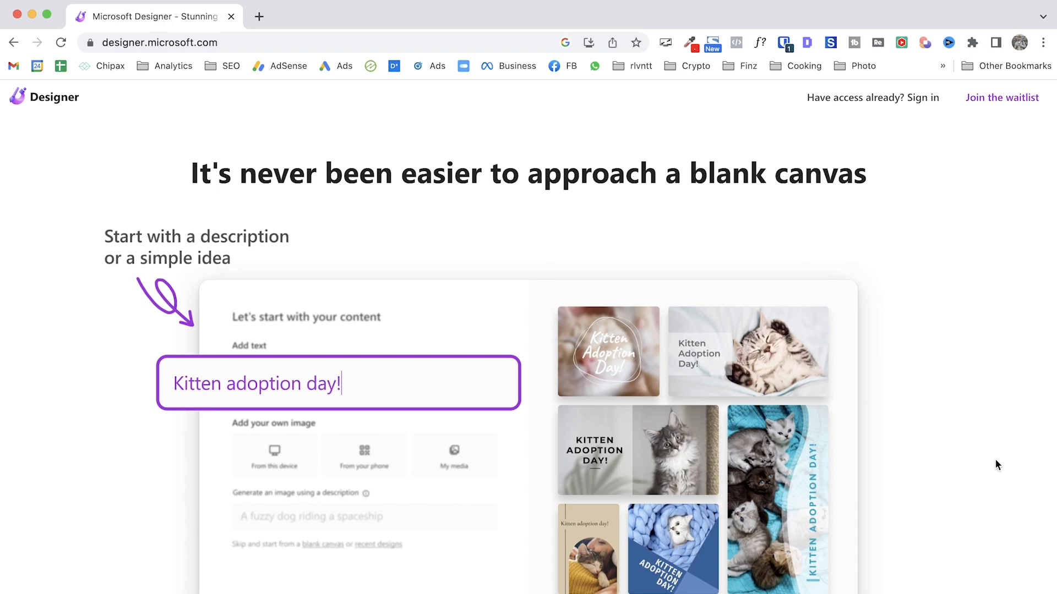
pyautogui.scroll(-5, 996, 461)
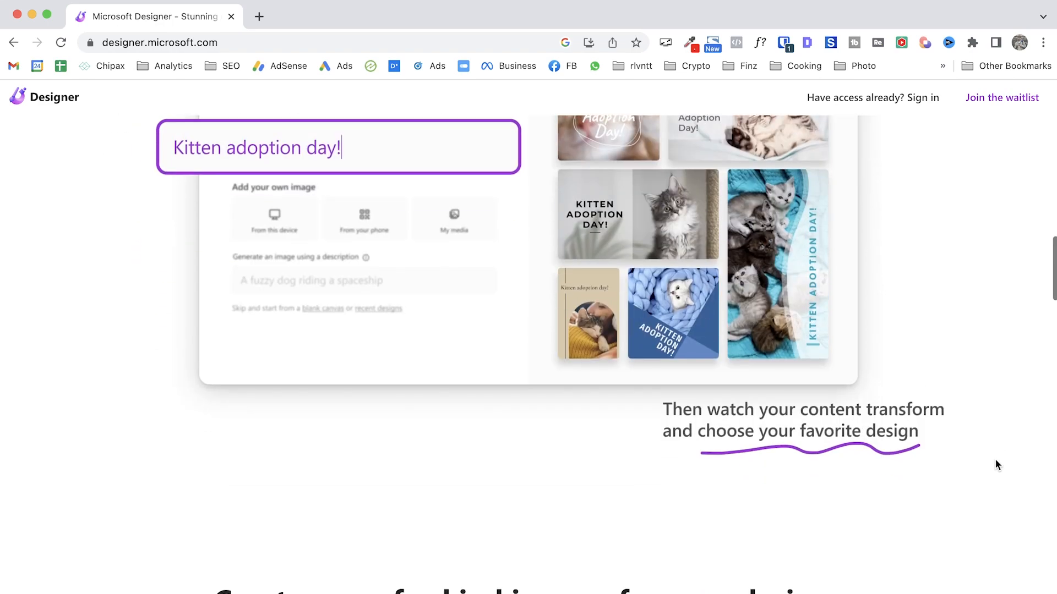
pyautogui.scroll(-8, 997, 465)
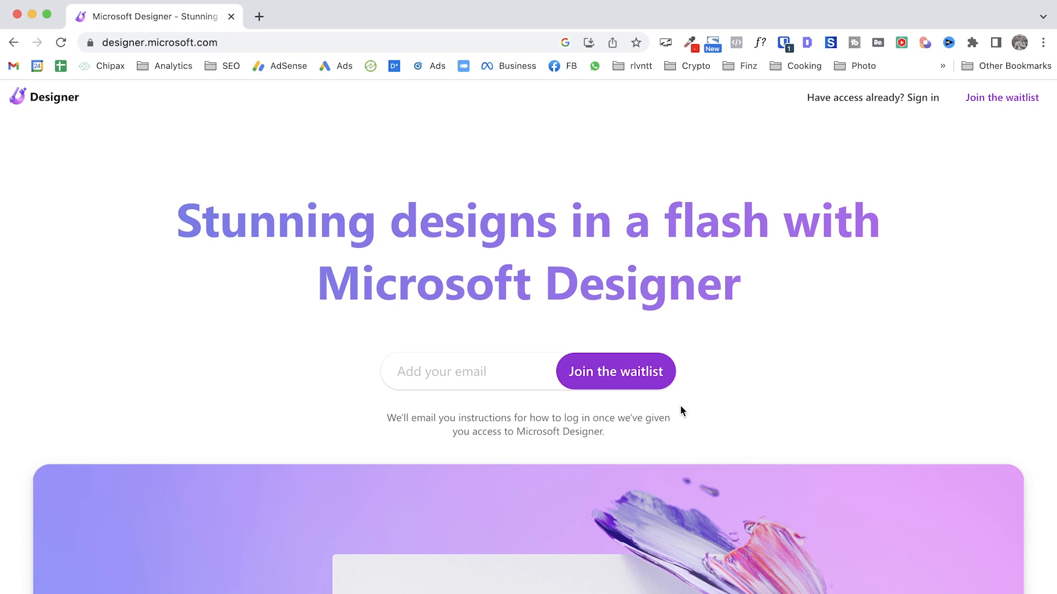
pyautogui.click(883, 105)
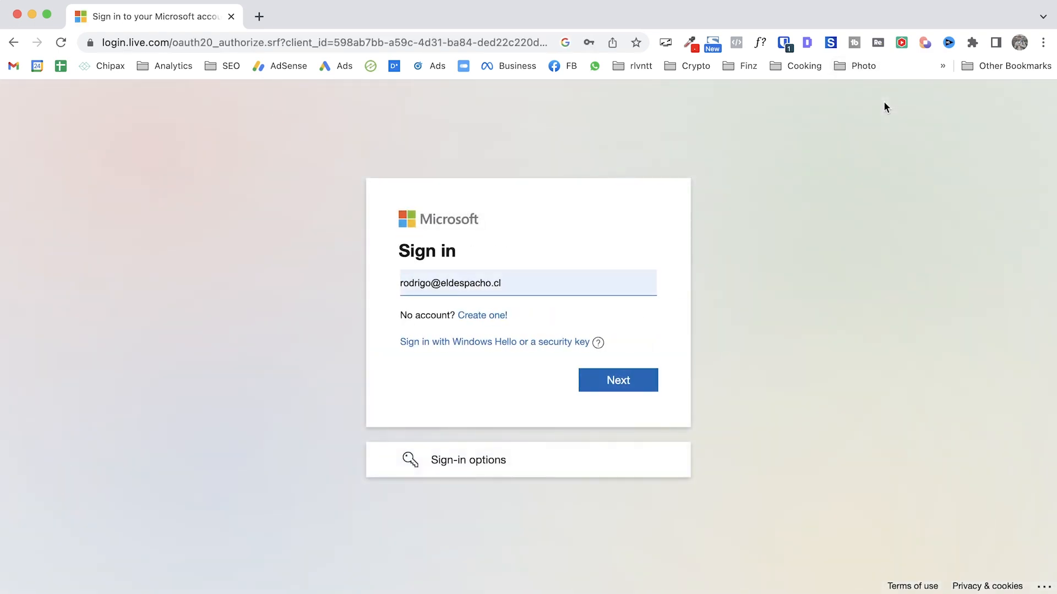
pyautogui.click(617, 381)
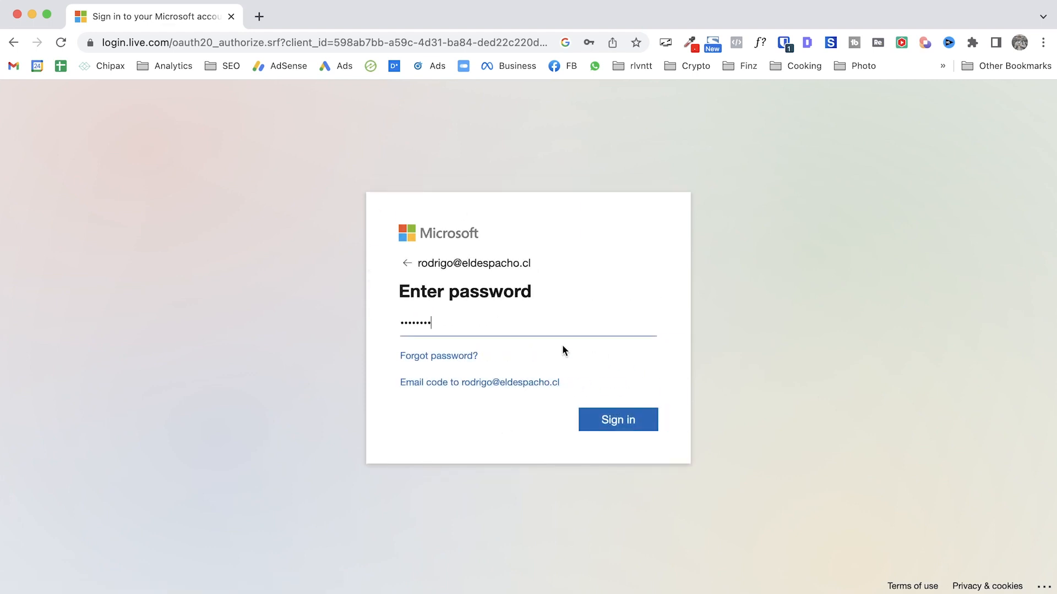
pyautogui.click(631, 425)
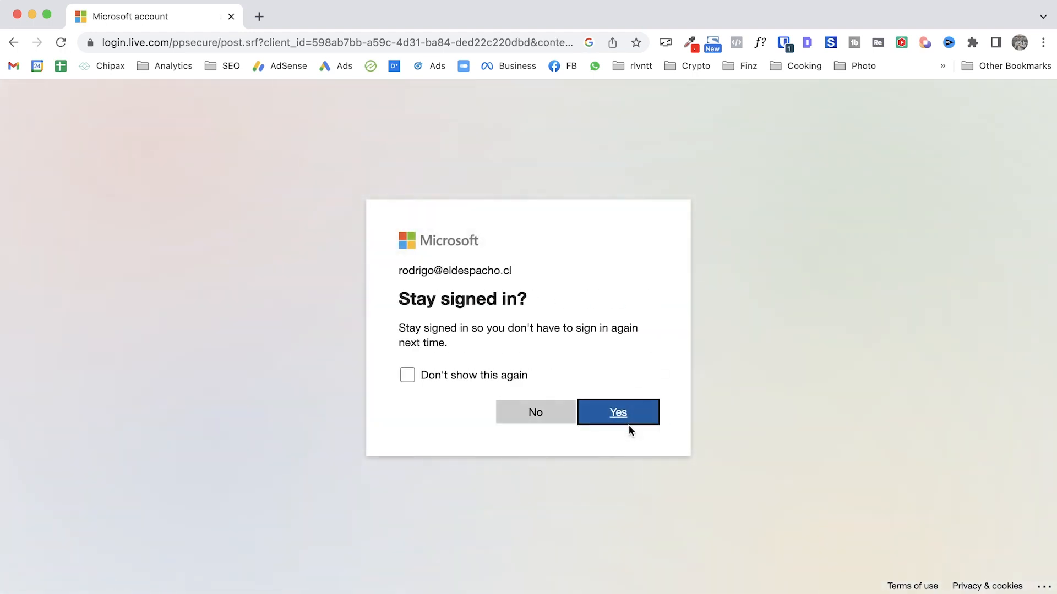
pyautogui.click(631, 426)
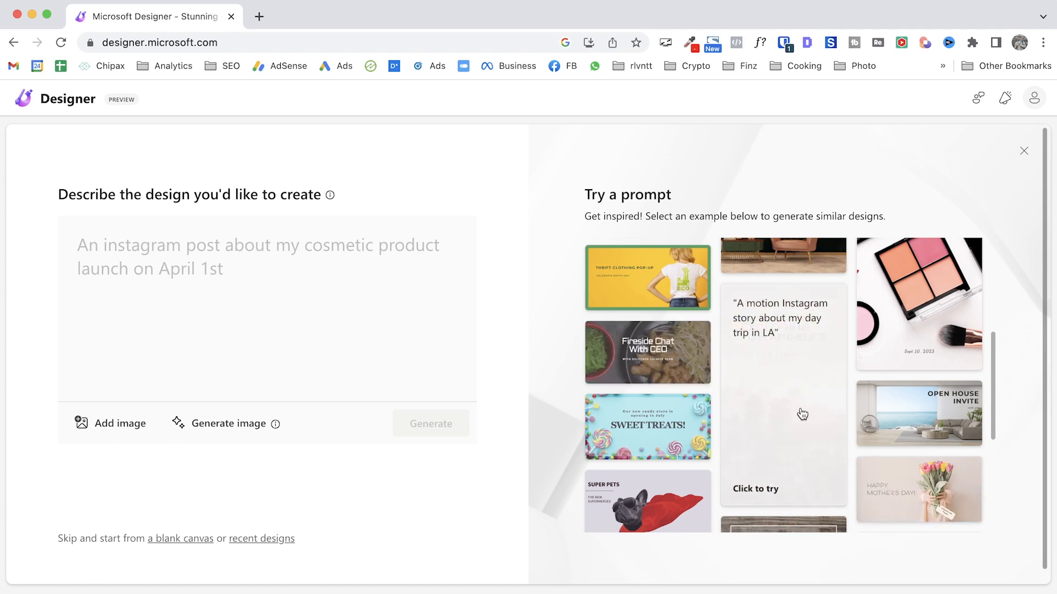
# Generate designs from the description "an instagram story for a yoga brand called Yoga House to promote a new yoga mat"
pyautogui.scroll(-4, 803, 414)
pyautogui.moveTo(939, 373)
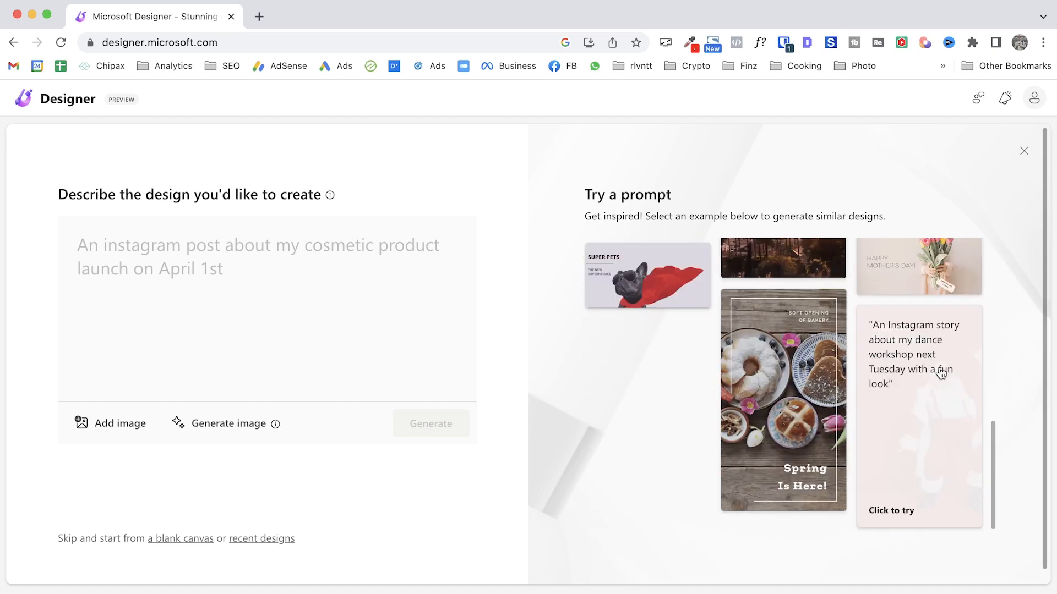
pyautogui.click(287, 305)
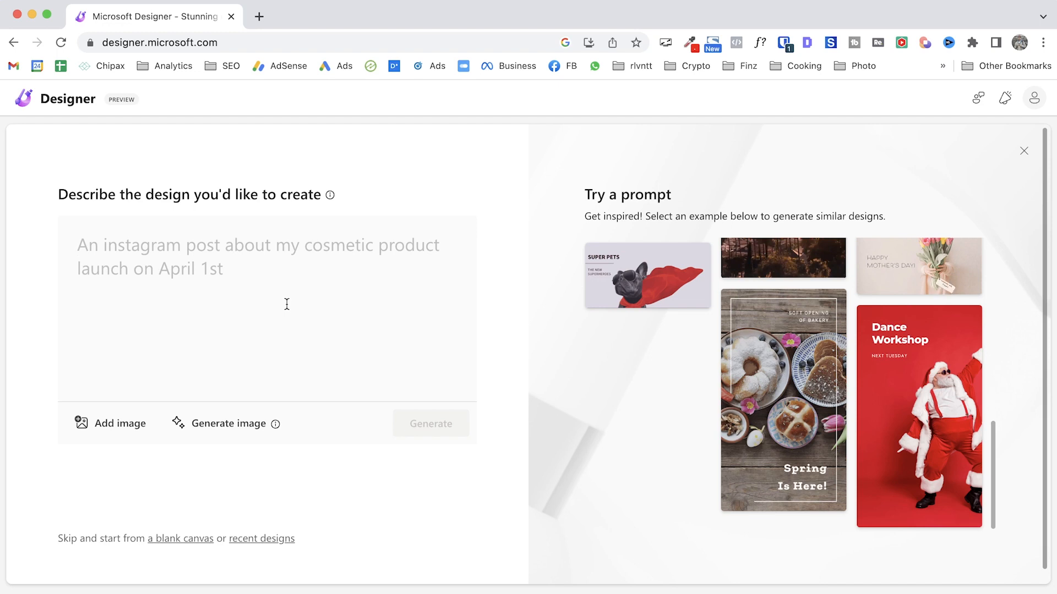
pyautogui.write('an instag')
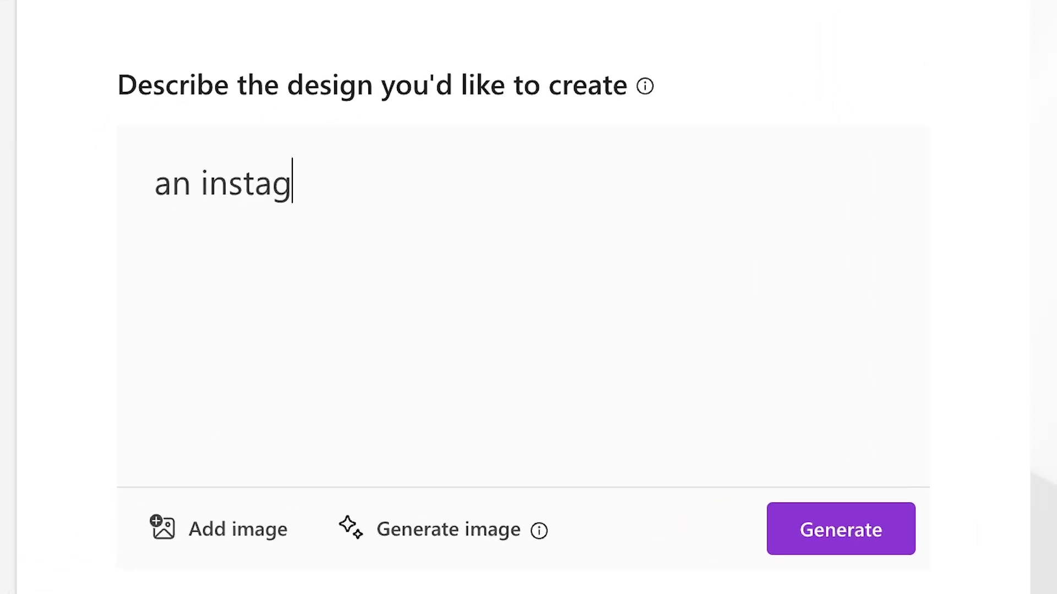
pyautogui.write('ram story')
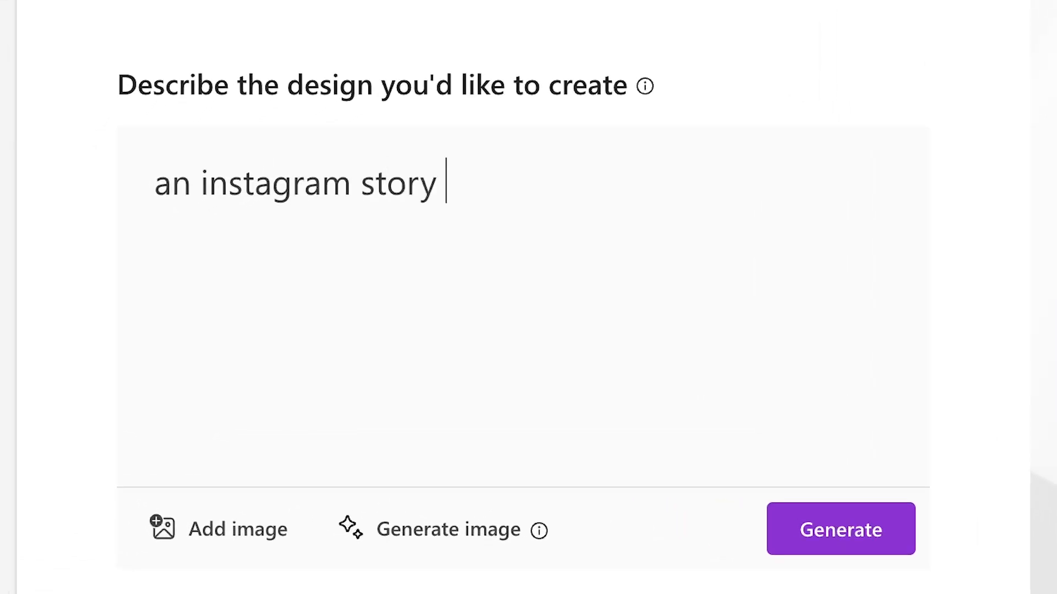
pyautogui.write(' for a yoga ')
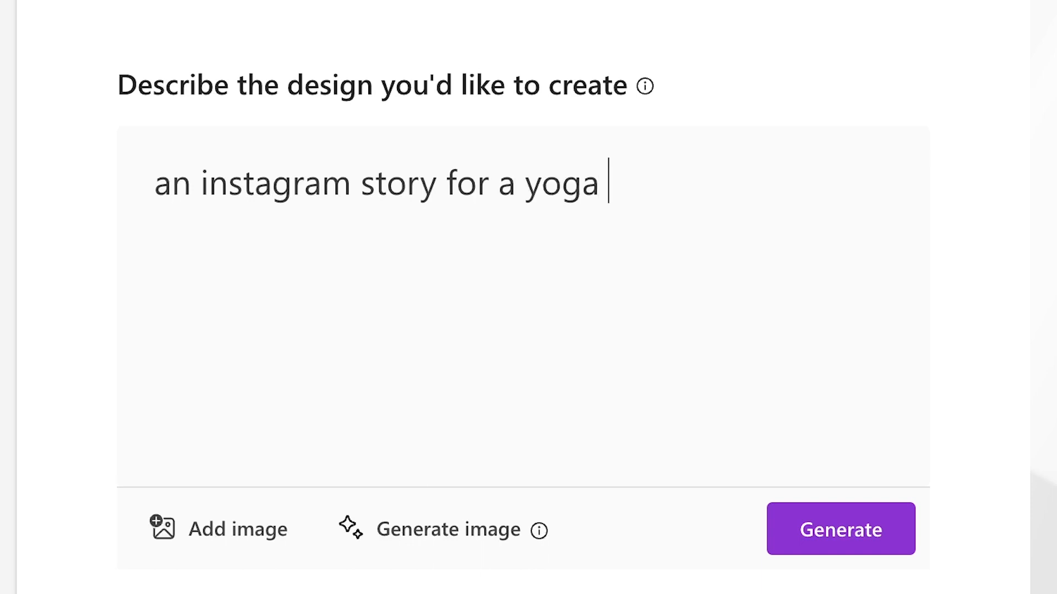
pyautogui.write('brand called Yo')
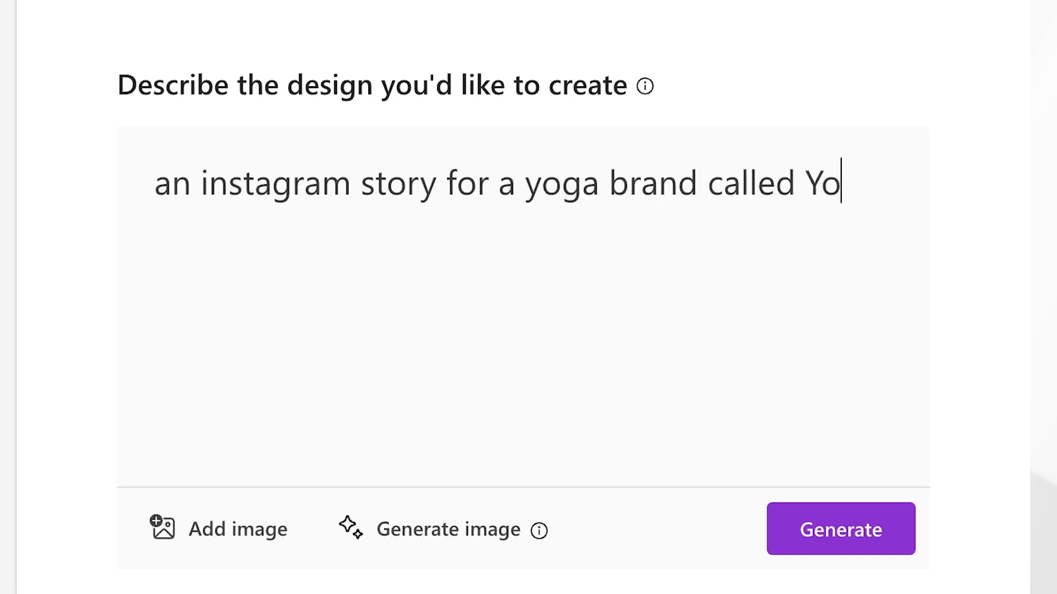
pyautogui.write('ga Hous')
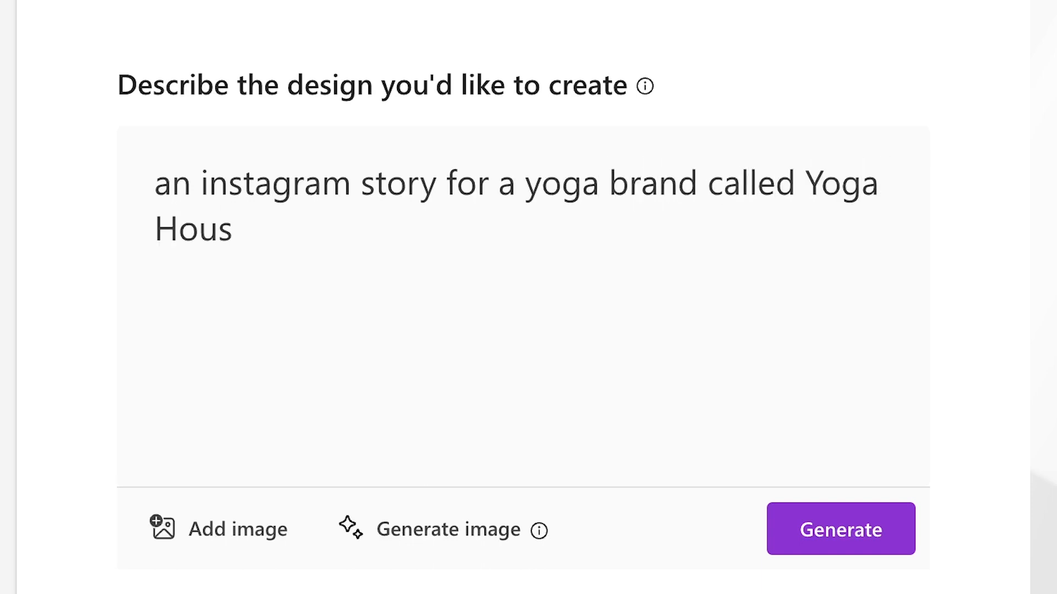
pyautogui.write('e to promote')
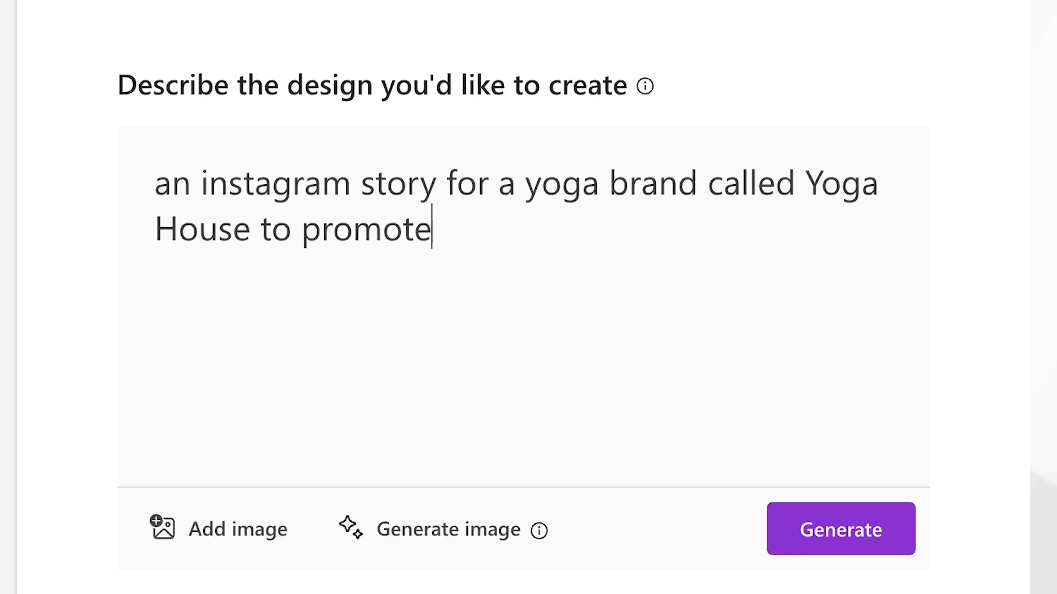
pyautogui.write(' a new yoga mat')
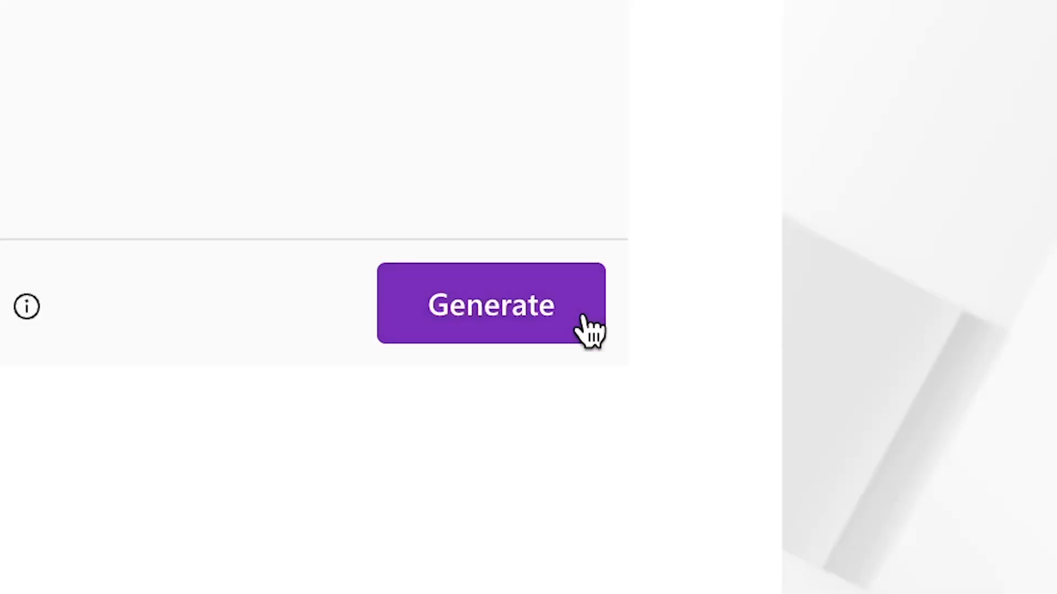
pyautogui.click(583, 321)
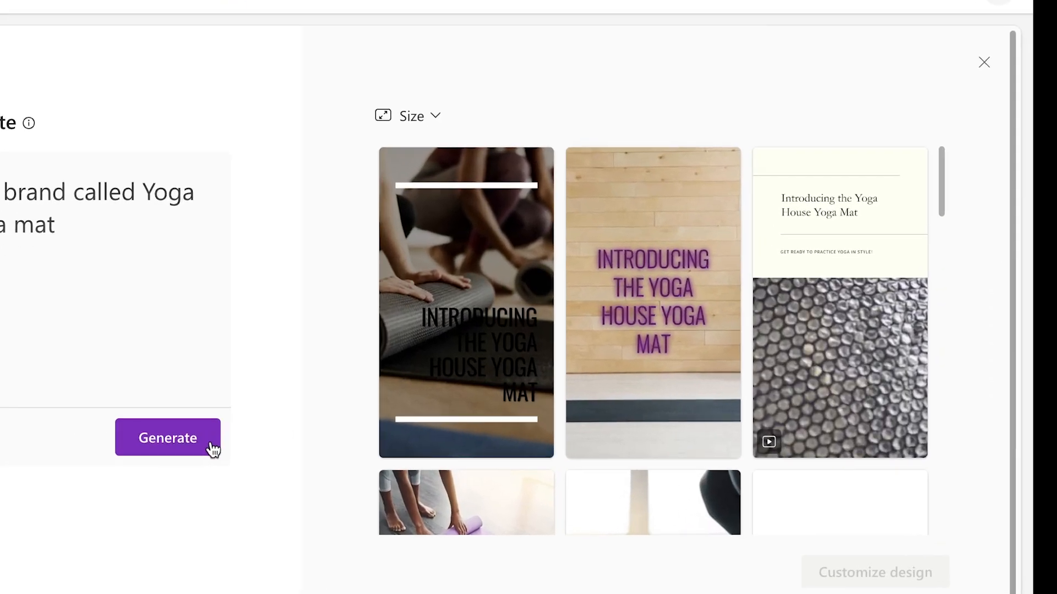
# Look through the generated yoga mat story designs and compare their layouts, images and animated variants
pyautogui.scroll(-5, 773, 464)
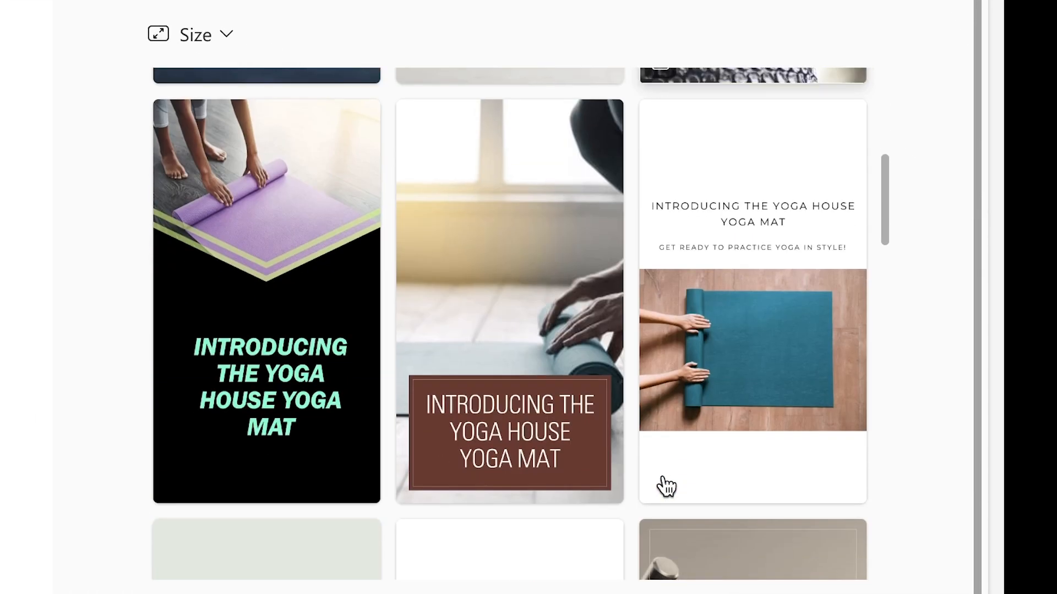
pyautogui.scroll(-6, 666, 485)
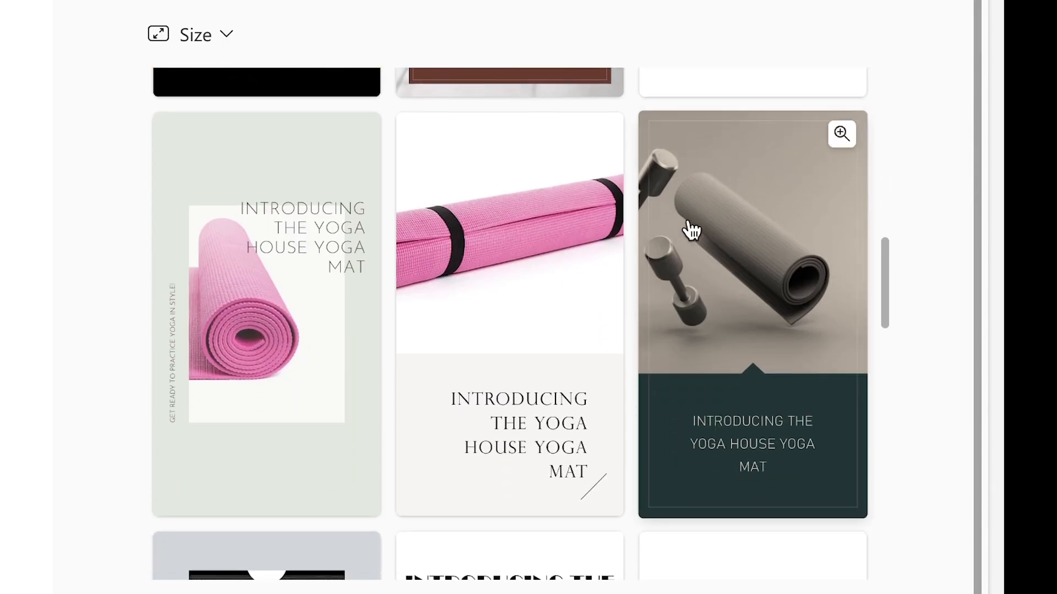
pyautogui.scroll(8, 678, 269)
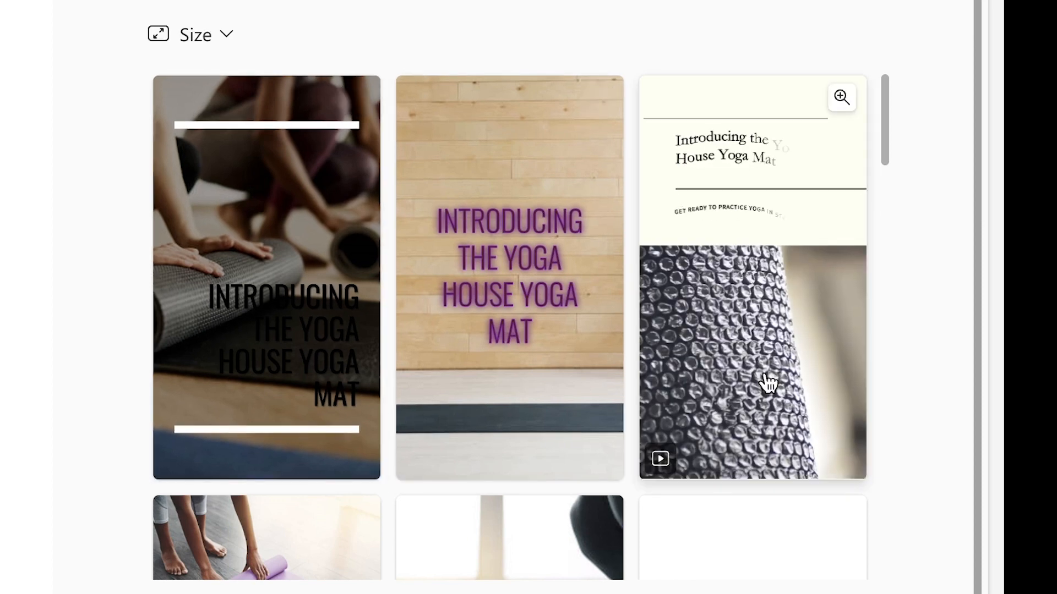
pyautogui.scroll(-1, 767, 384)
pyautogui.scroll(1, 766, 377)
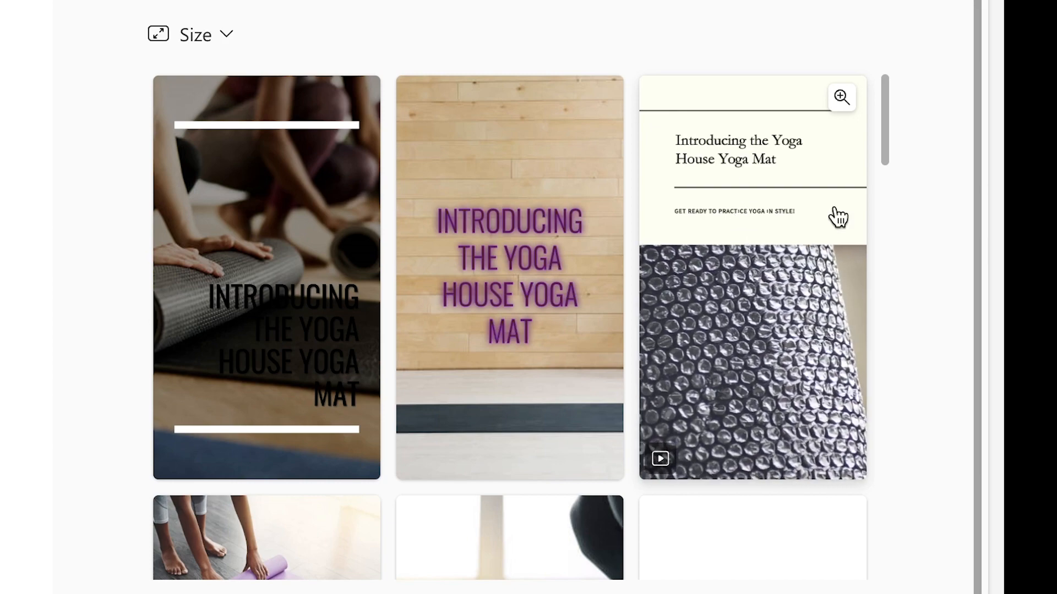
pyautogui.scroll(-15, 677, 380)
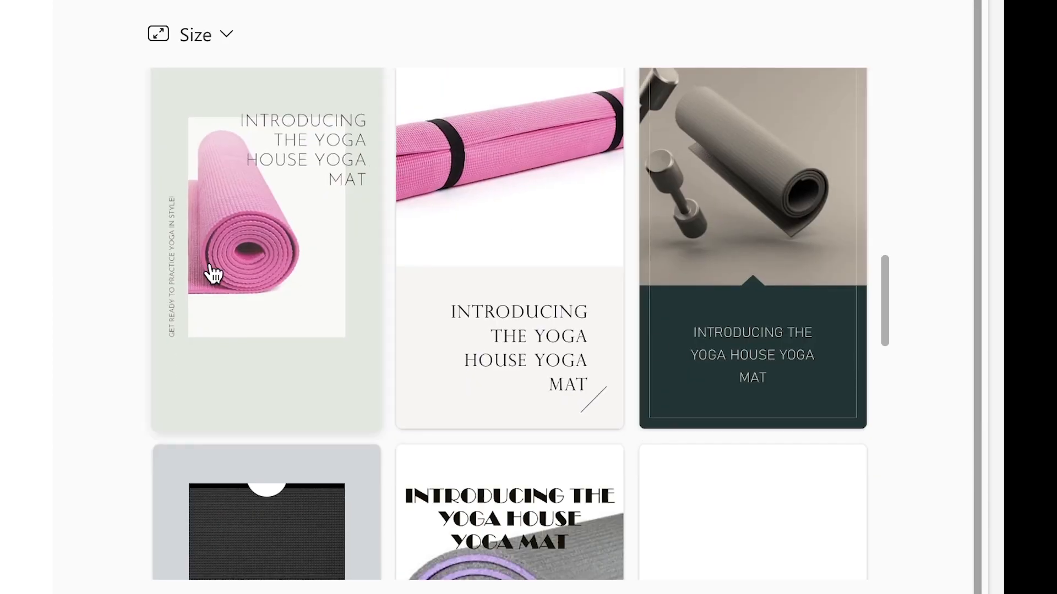
pyautogui.scroll(-10, 212, 274)
pyautogui.scroll(-9, 443, 234)
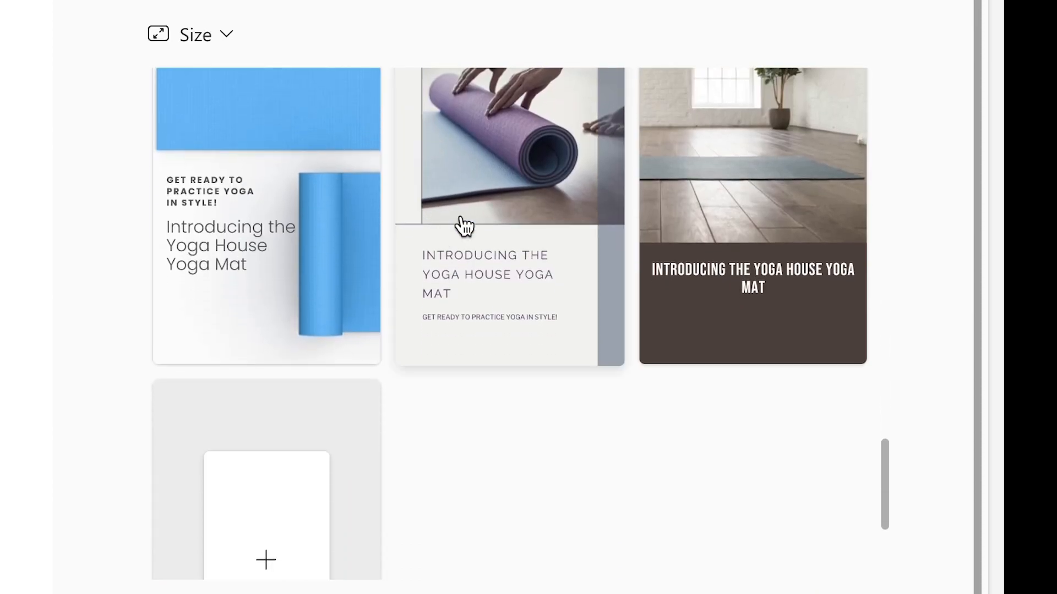
pyautogui.scroll(5, 592, 379)
pyautogui.scroll(-6, 592, 379)
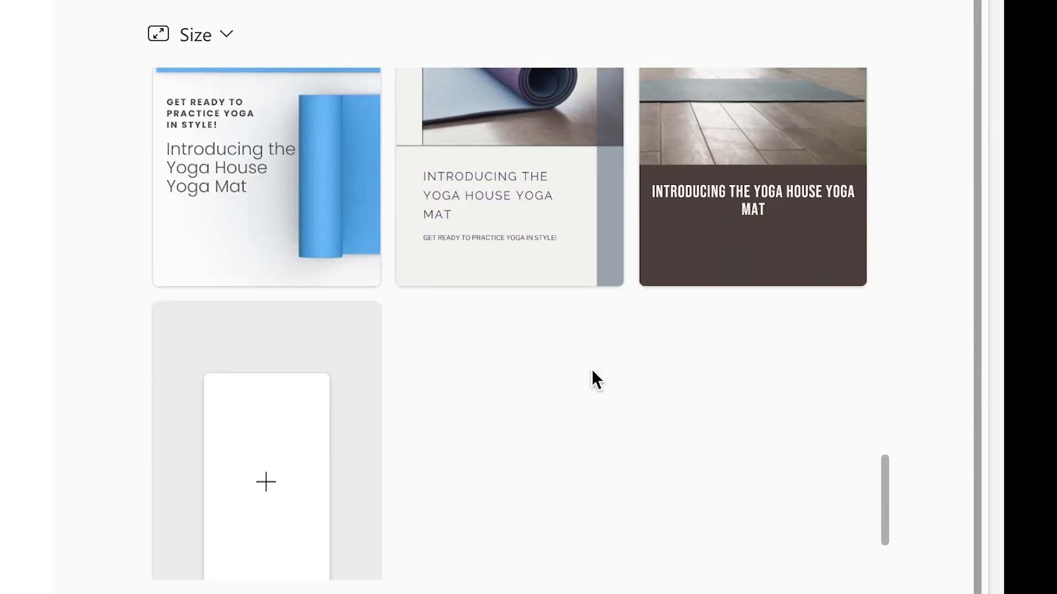
pyautogui.scroll(2, 592, 379)
pyautogui.scroll(8, 421, 237)
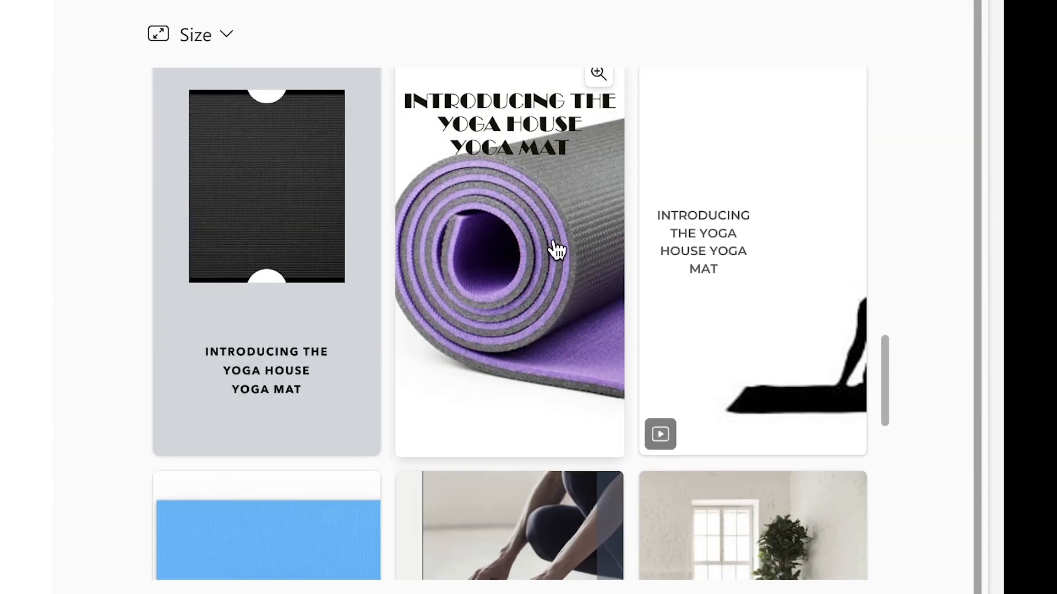
pyautogui.scroll(10, 386, 417)
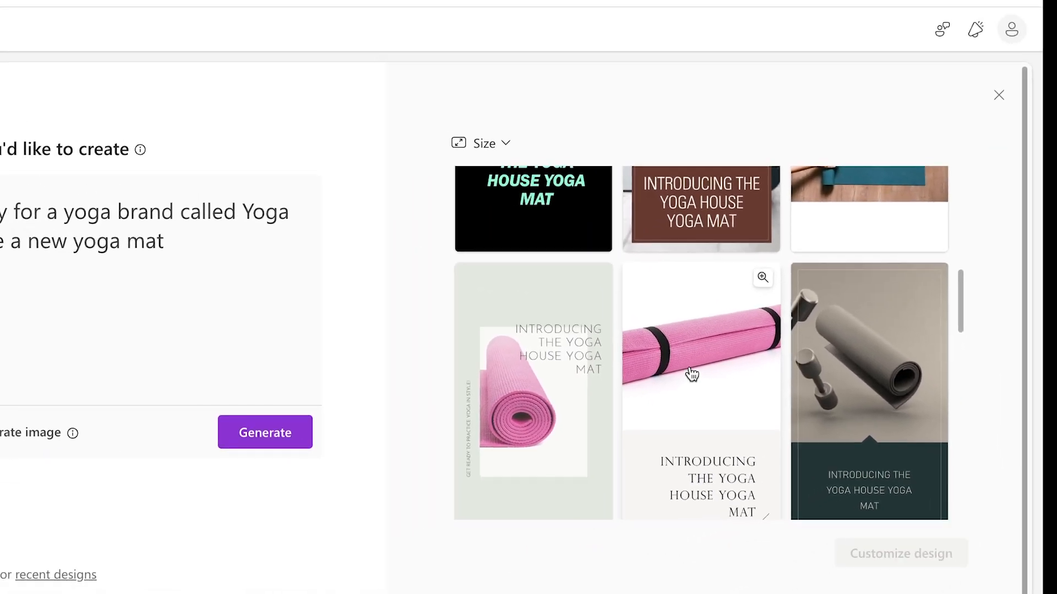
# Choose the design with the pink rolled mat and black straps on white, and open it for customizing
pyautogui.click(691, 374)
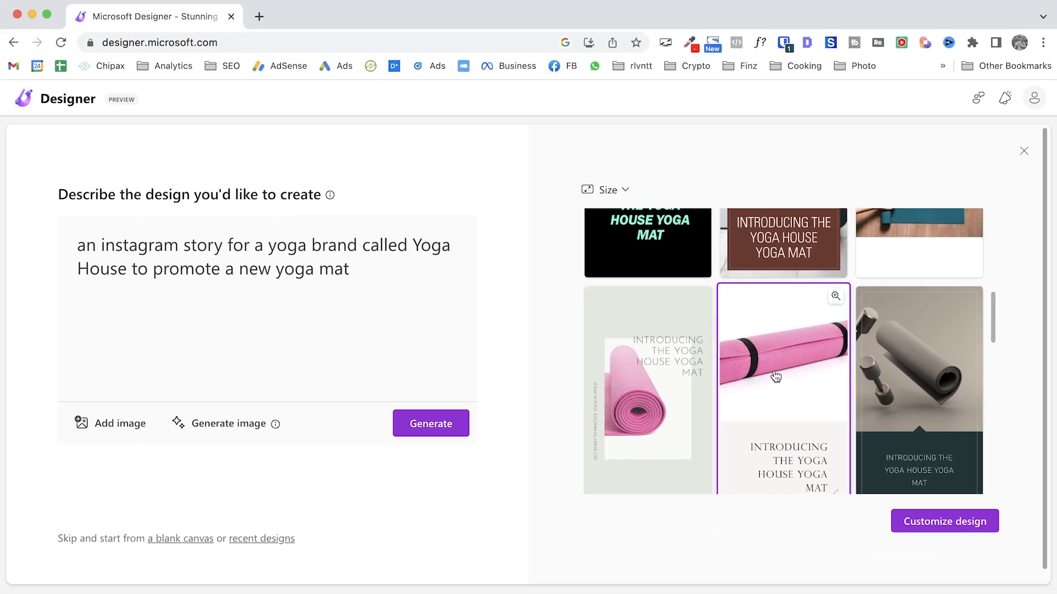
pyautogui.click(945, 523)
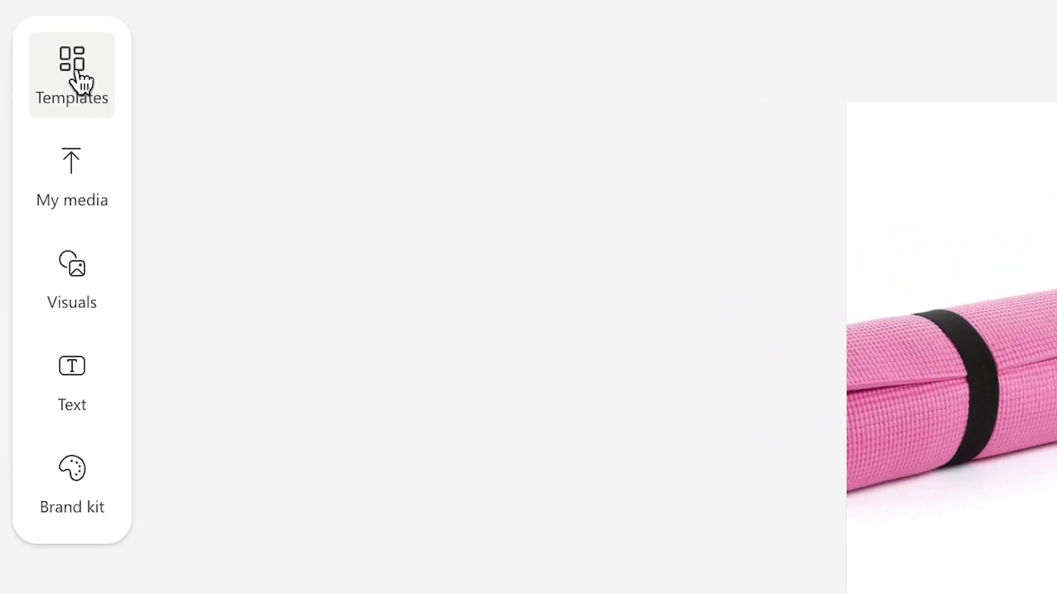
# Browse the design resources, covering the templates, the media upload sources and the example prompts for generating visuals
pyautogui.click(77, 77)
pyautogui.scroll(-10, 497, 489)
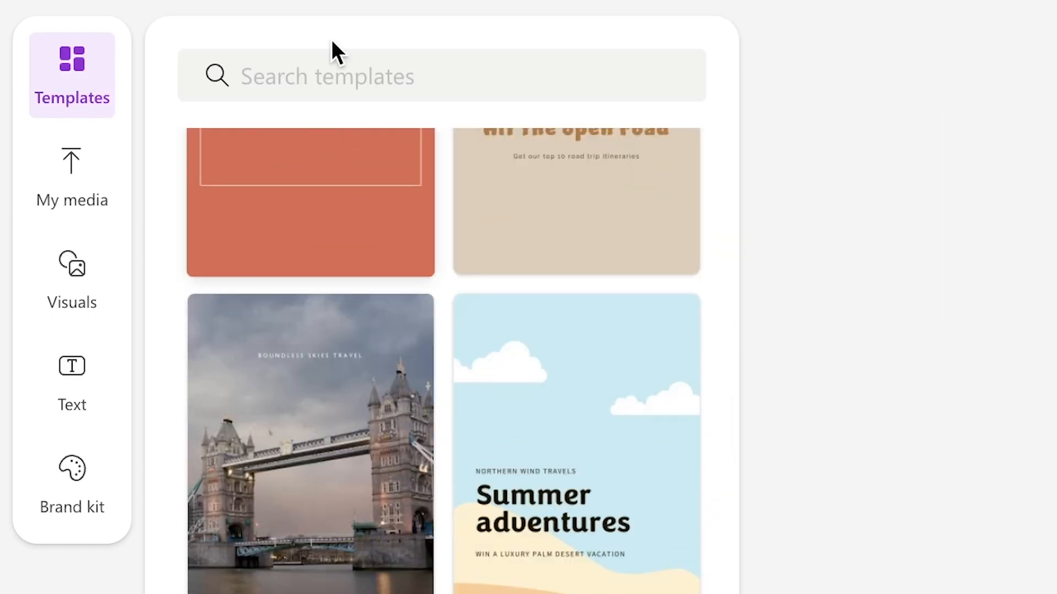
pyautogui.scroll(-10, 424, 498)
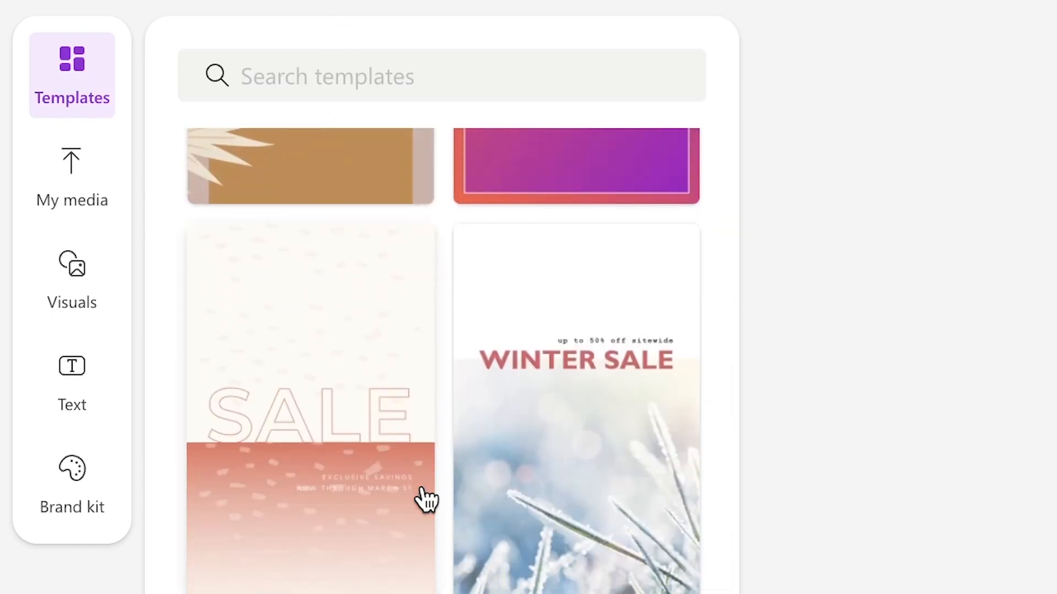
pyautogui.scroll(-5, 422, 498)
pyautogui.scroll(15, 426, 496)
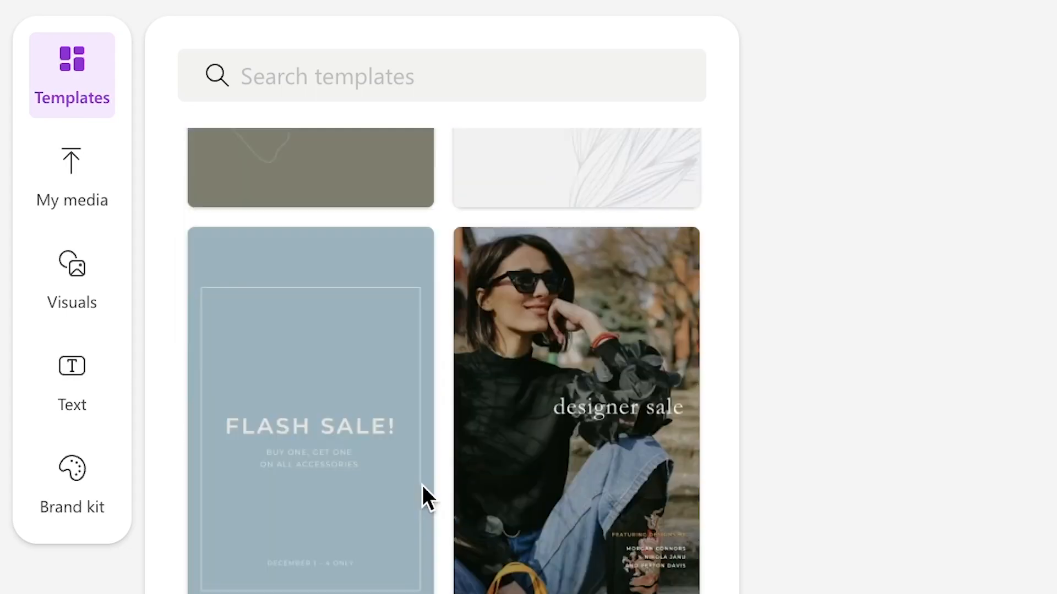
pyautogui.click(72, 170)
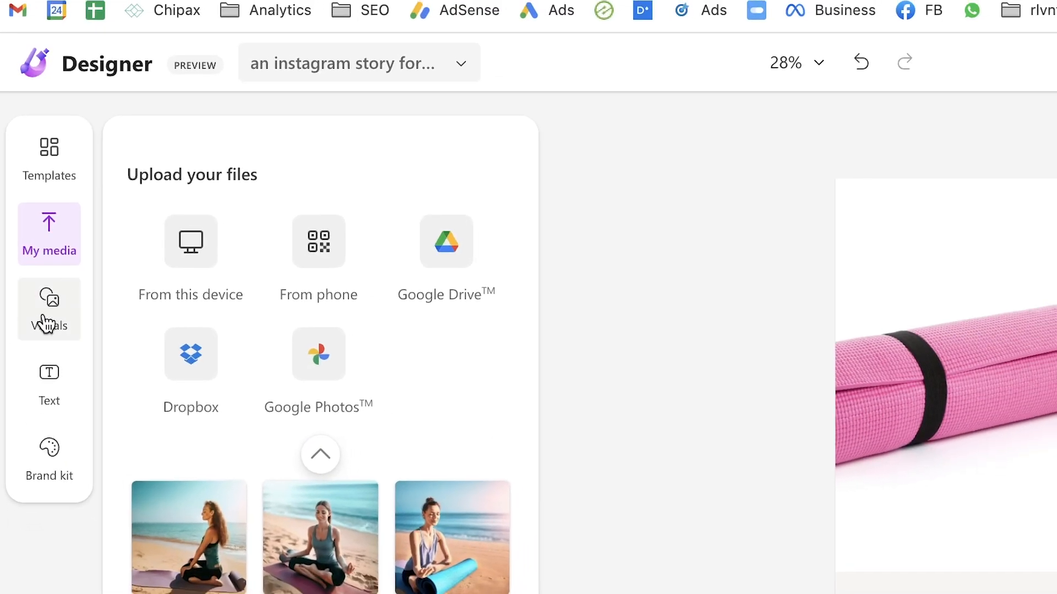
pyautogui.click(44, 325)
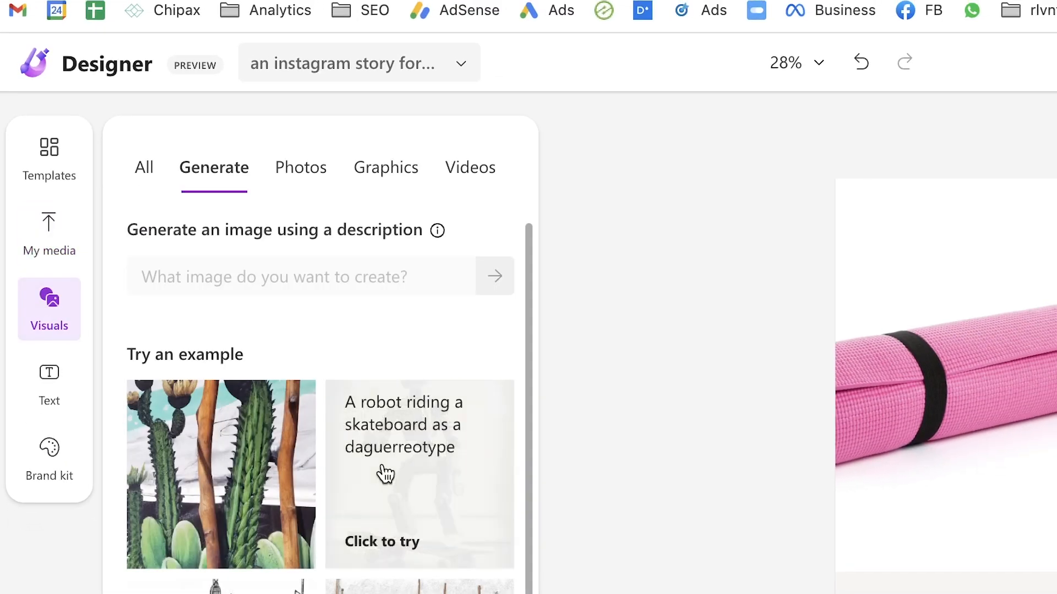
pyautogui.scroll(-3, 431, 534)
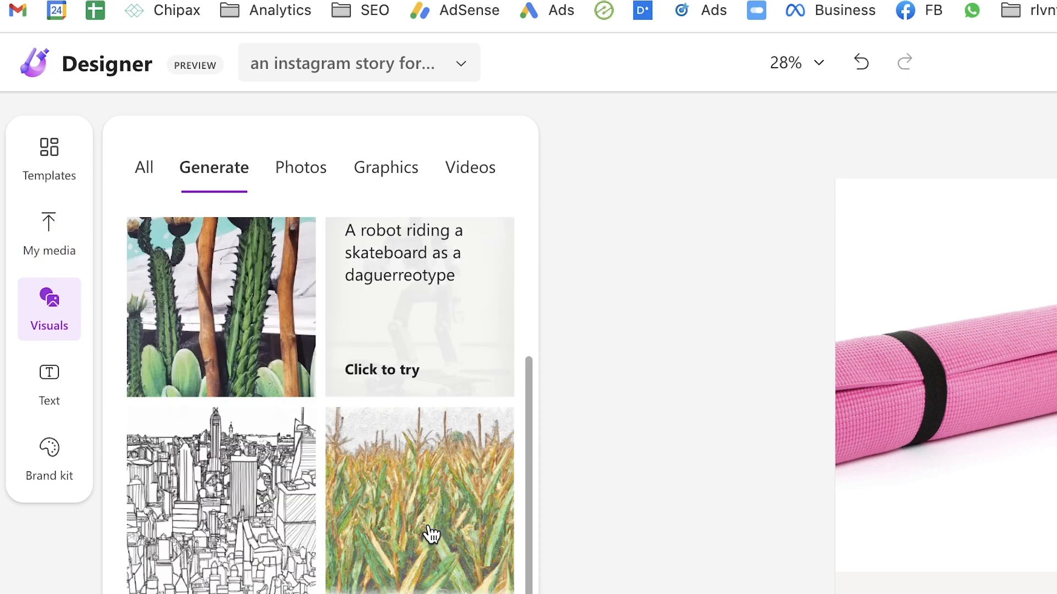
# Browse the visuals library by category, covering image generation, photos, graphics and videos, ending on the overview of all visuals
pyautogui.scroll(3, 430, 534)
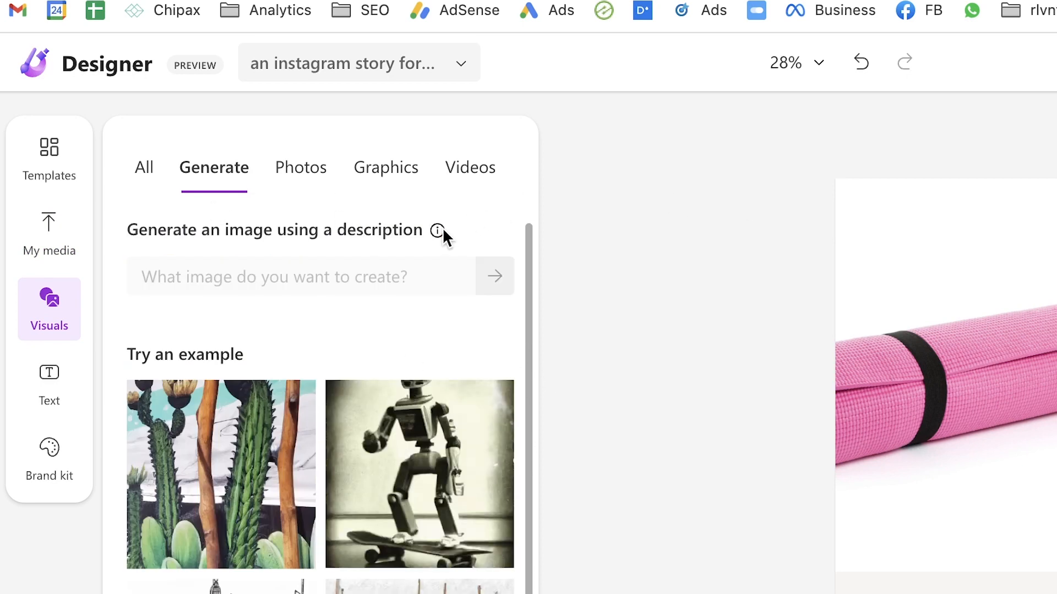
pyautogui.moveTo(437, 232)
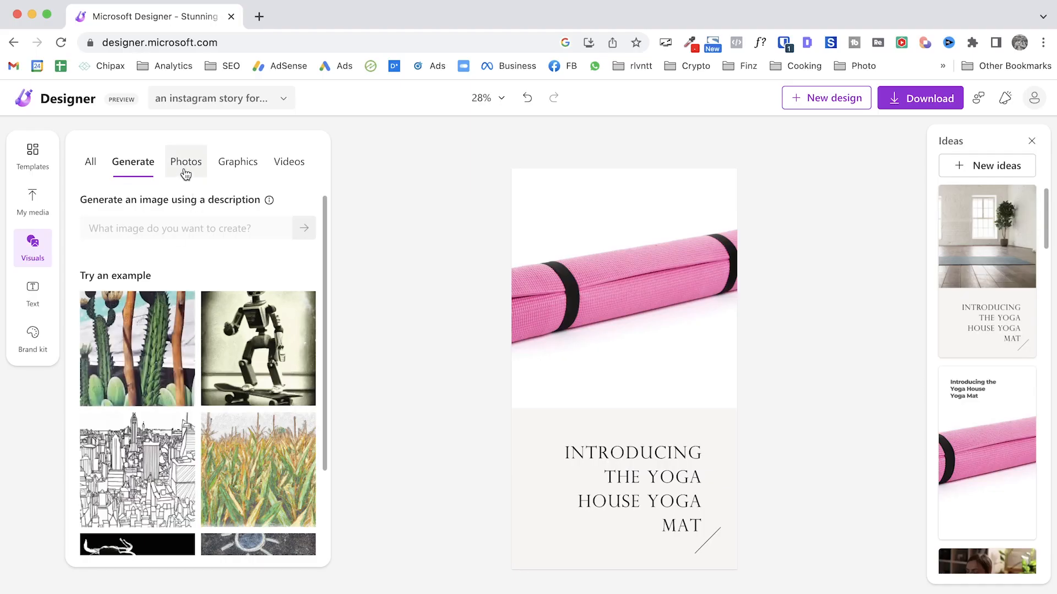
pyautogui.click(288, 279)
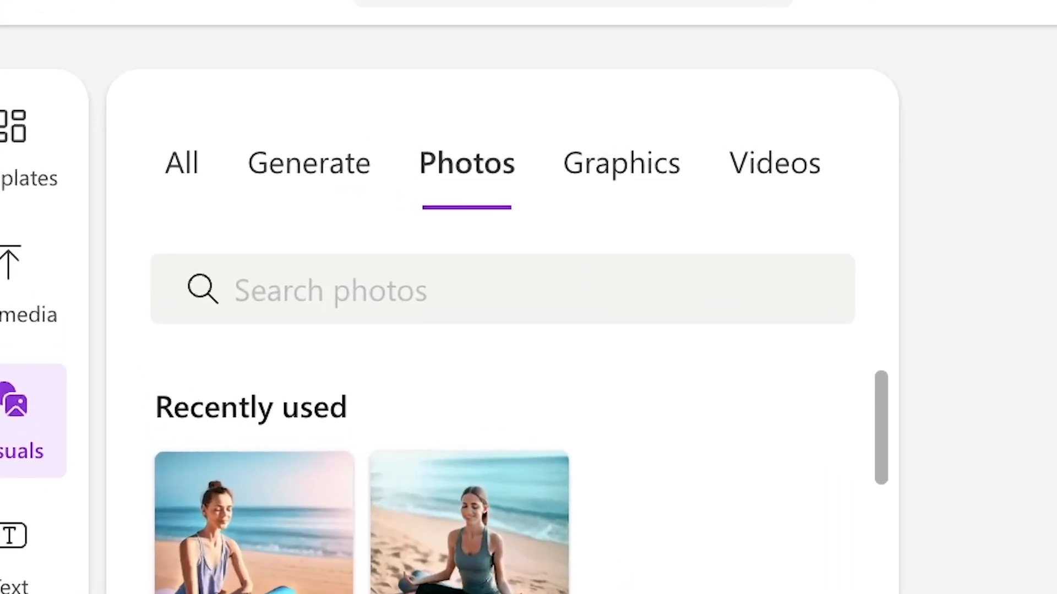
pyautogui.scroll(-2, 246, 342)
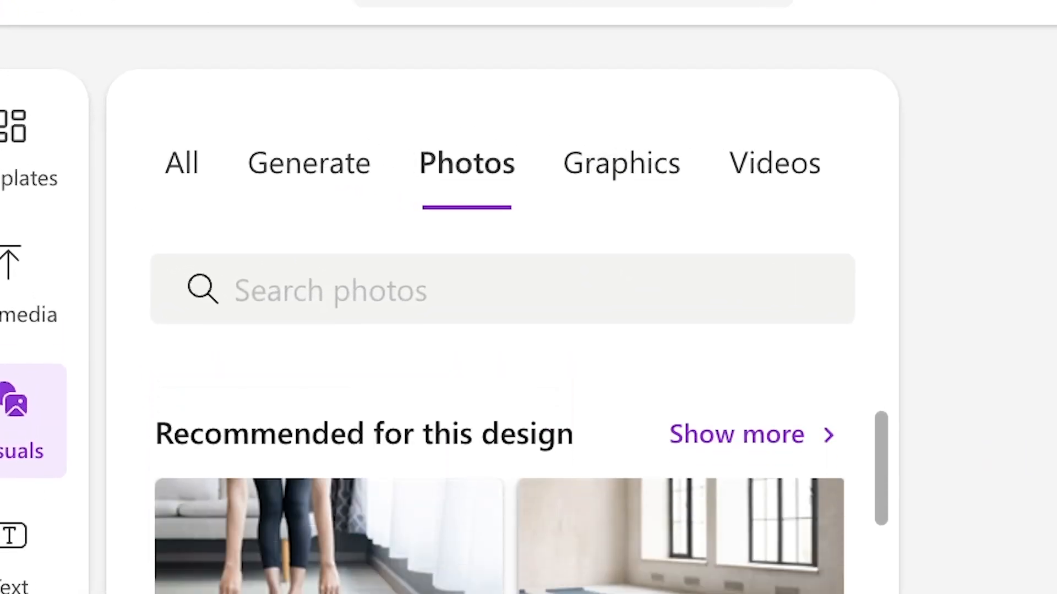
pyautogui.scroll(5, 499, 473)
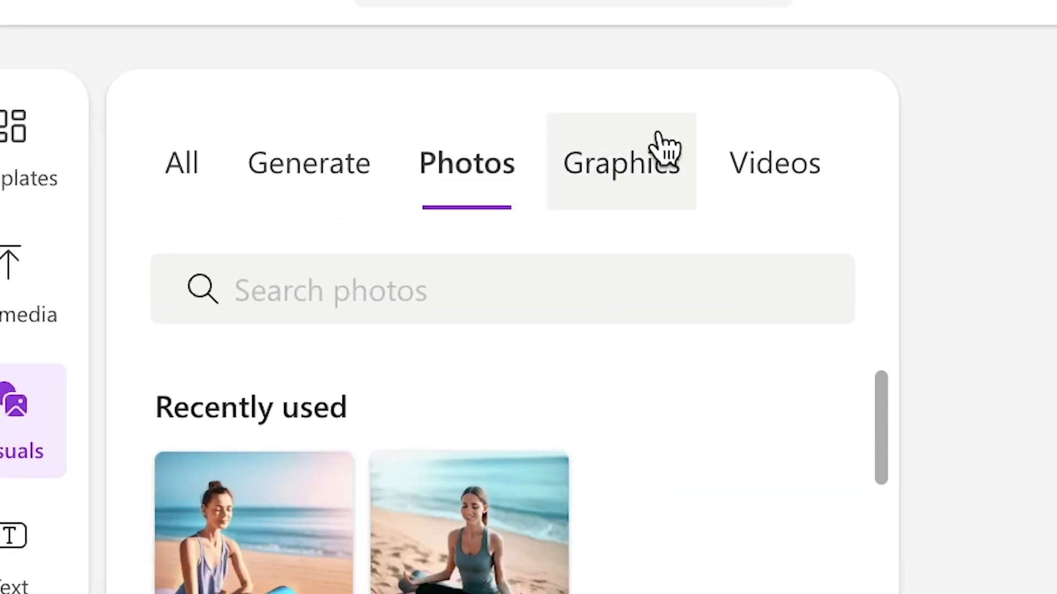
pyautogui.click(616, 147)
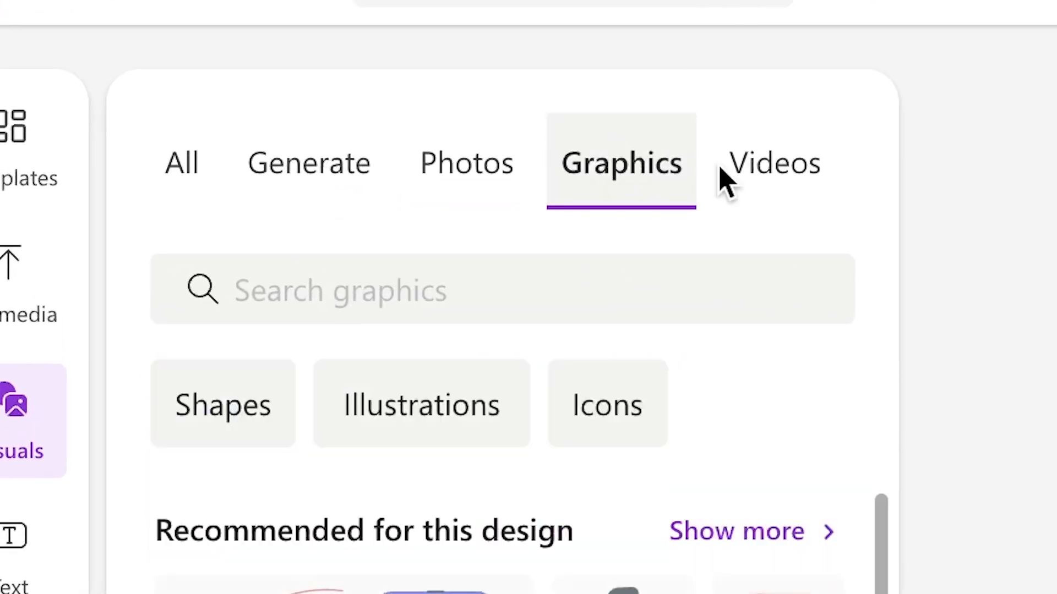
pyautogui.click(792, 189)
pyautogui.click(622, 184)
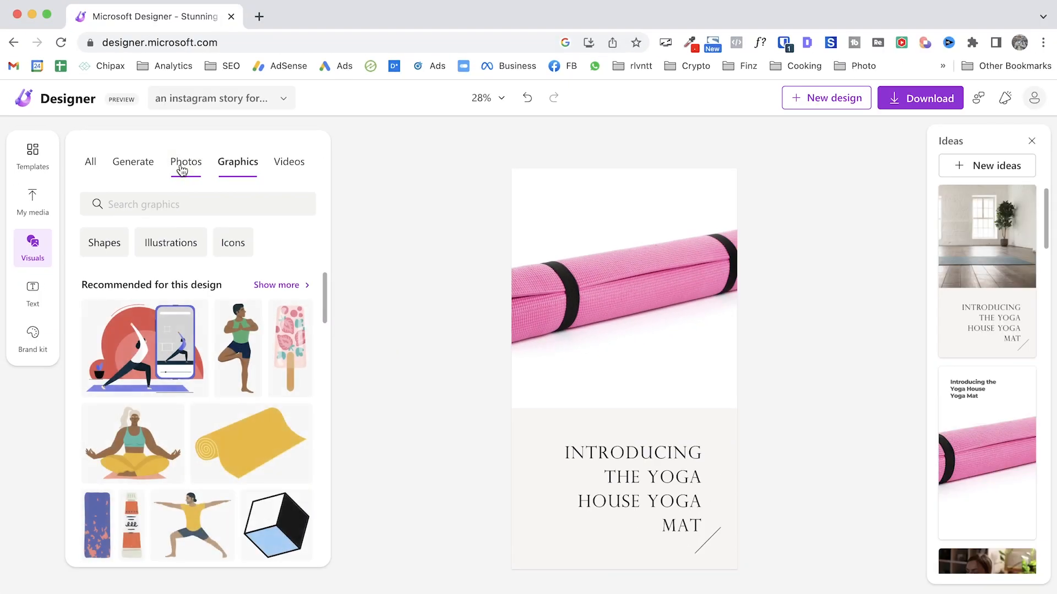
pyautogui.click(463, 171)
pyautogui.click(315, 188)
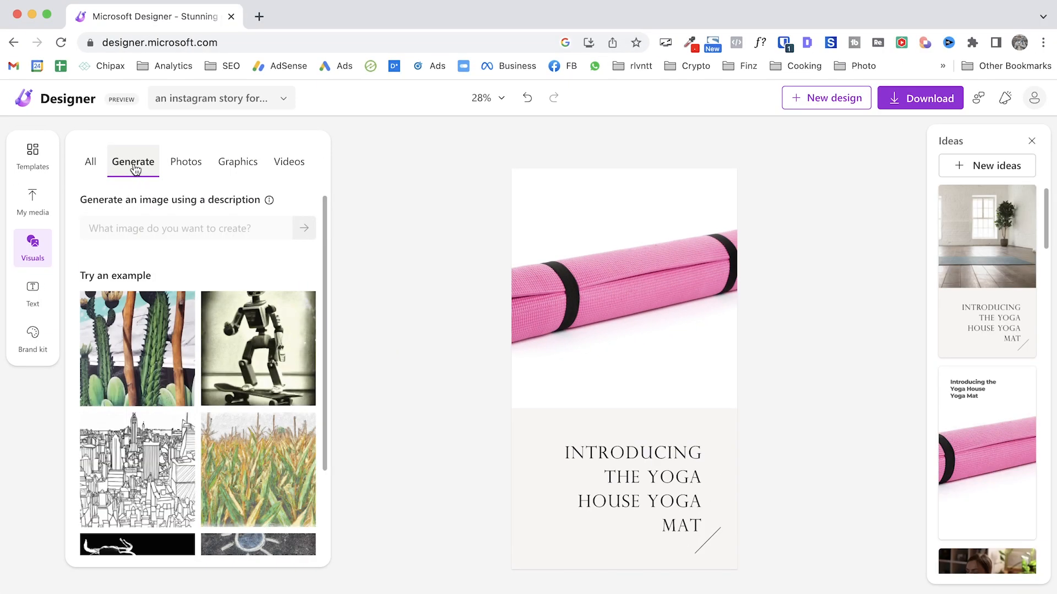
pyautogui.click(90, 164)
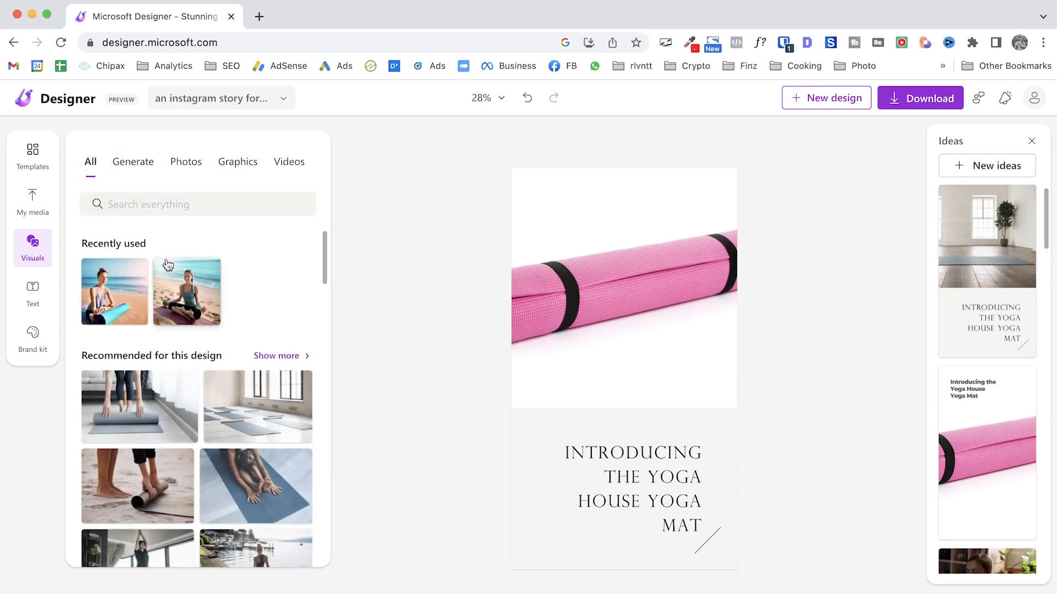
# Look through the text options, including the heading, subheading and body text presets and the ready-made text styles
pyautogui.click(33, 300)
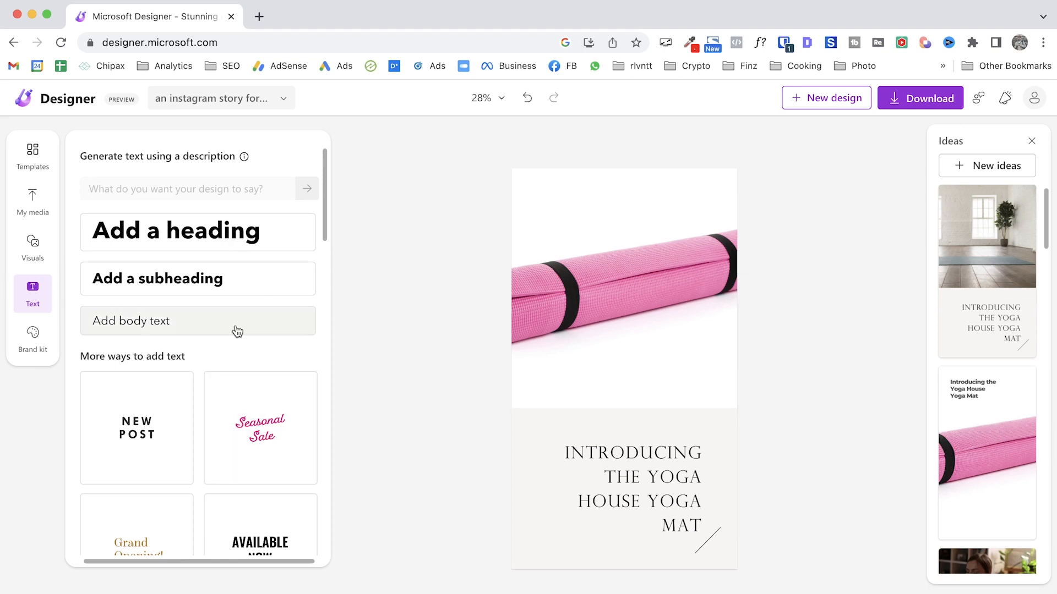
pyautogui.scroll(-10, 235, 331)
pyautogui.scroll(10, 262, 345)
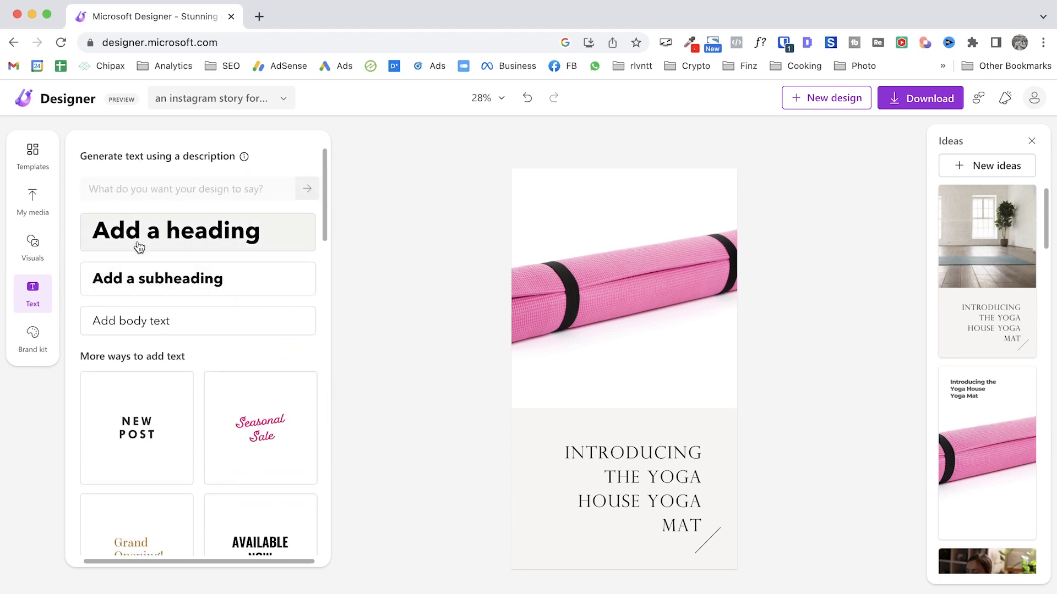
# Browse the brand kit's font and colour combinations, and revisit the generated design ideas before returning to the yoga mat story
pyautogui.click(26, 343)
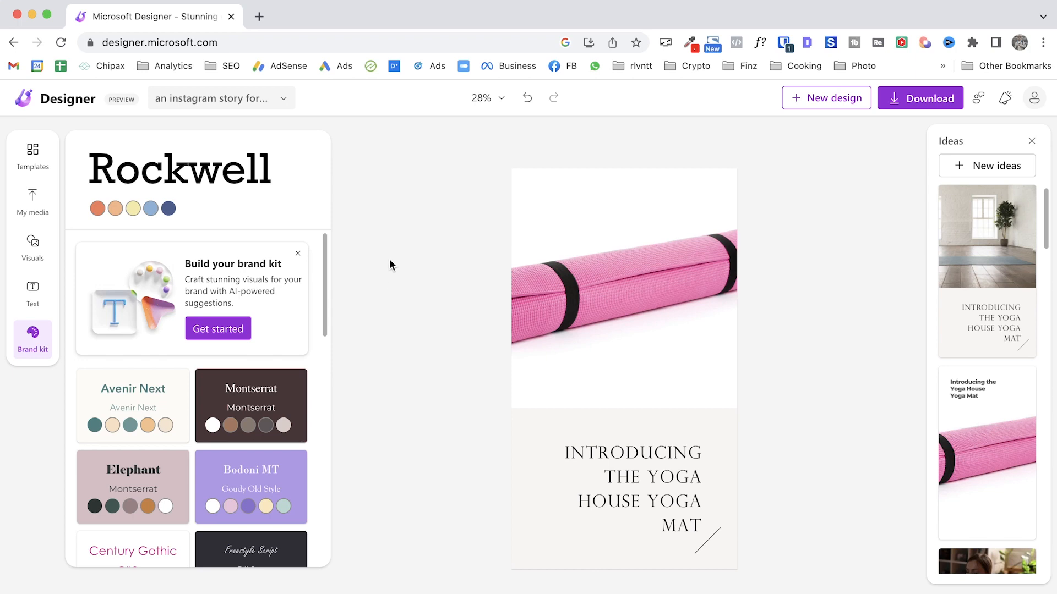
pyautogui.scroll(-10, 214, 424)
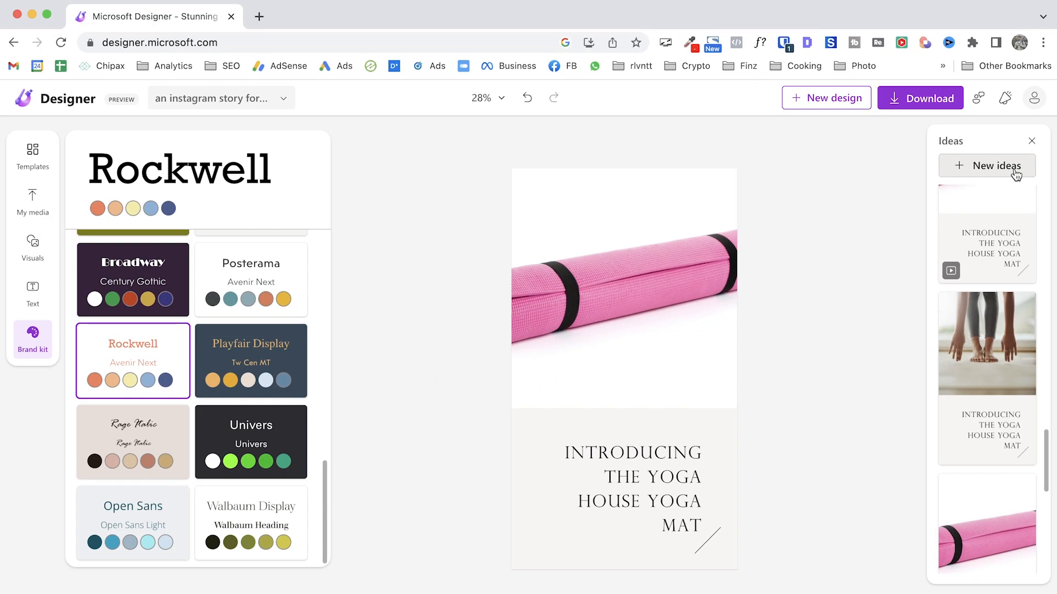
pyautogui.click(998, 178)
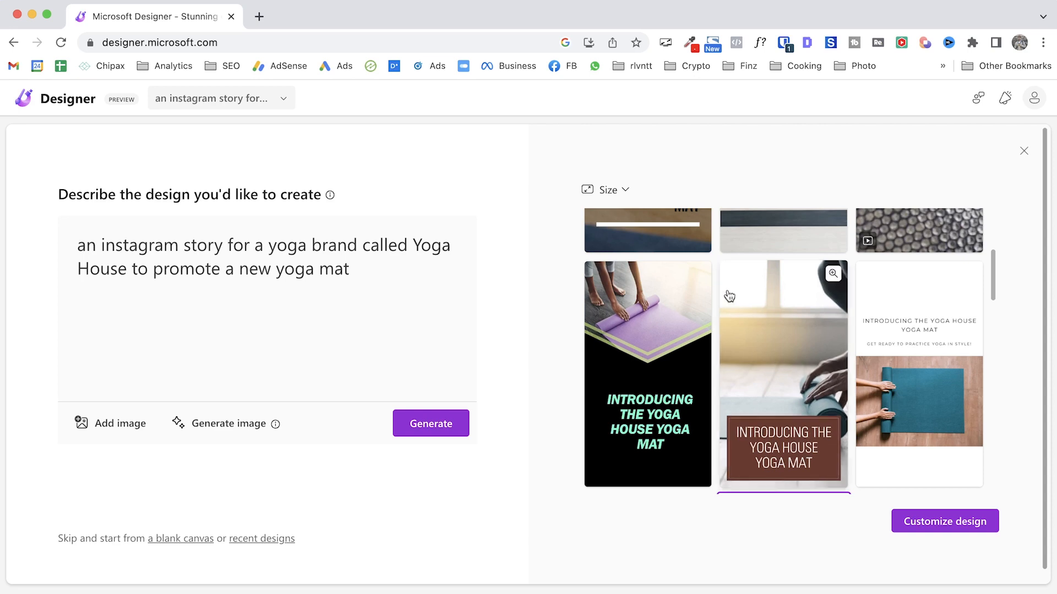
pyautogui.click(1024, 151)
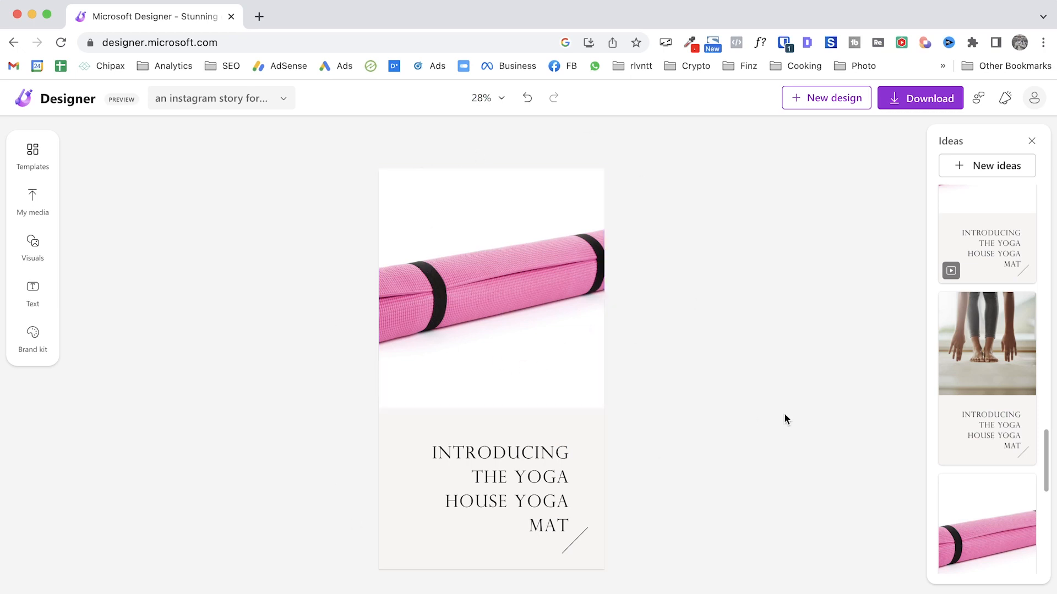
# Examine the effects, filters and adjustment settings available for the pink yoga mat image without applying any
pyautogui.click(513, 208)
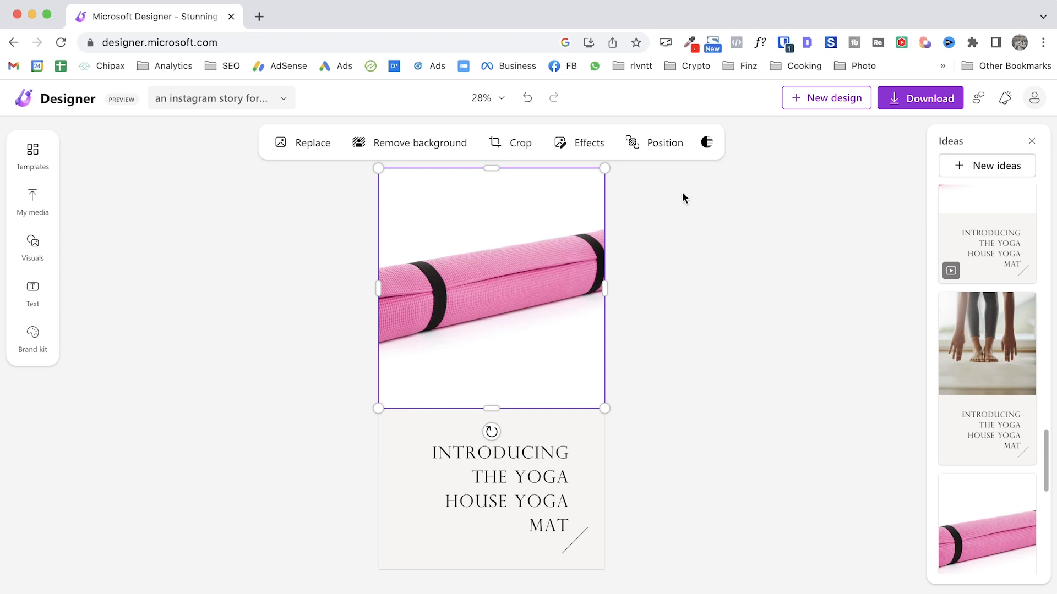
pyautogui.click(558, 152)
pyautogui.scroll(-2, 246, 398)
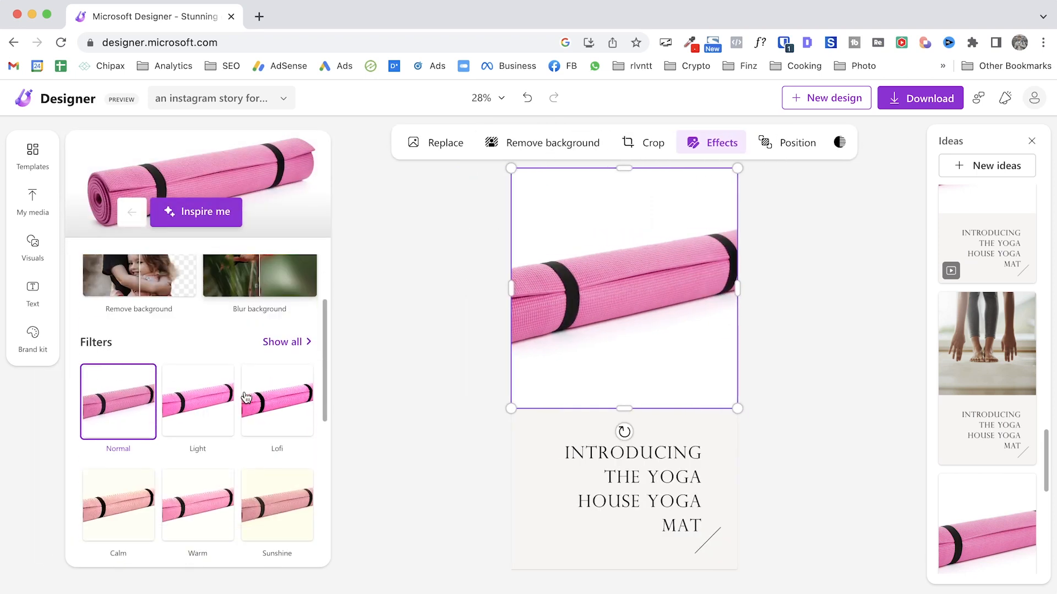
pyautogui.scroll(-5, 246, 398)
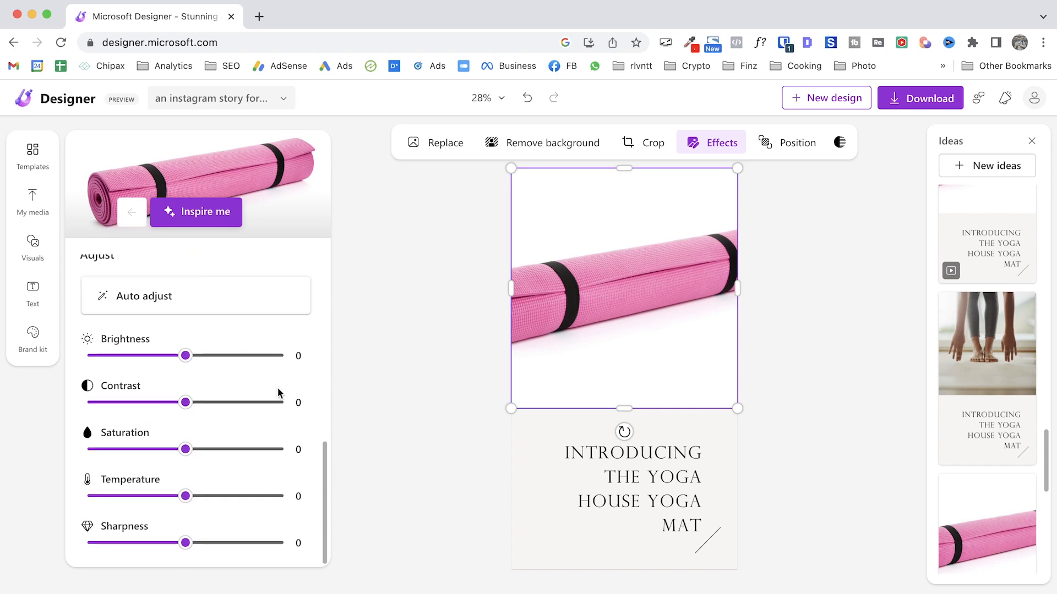
pyautogui.click(447, 394)
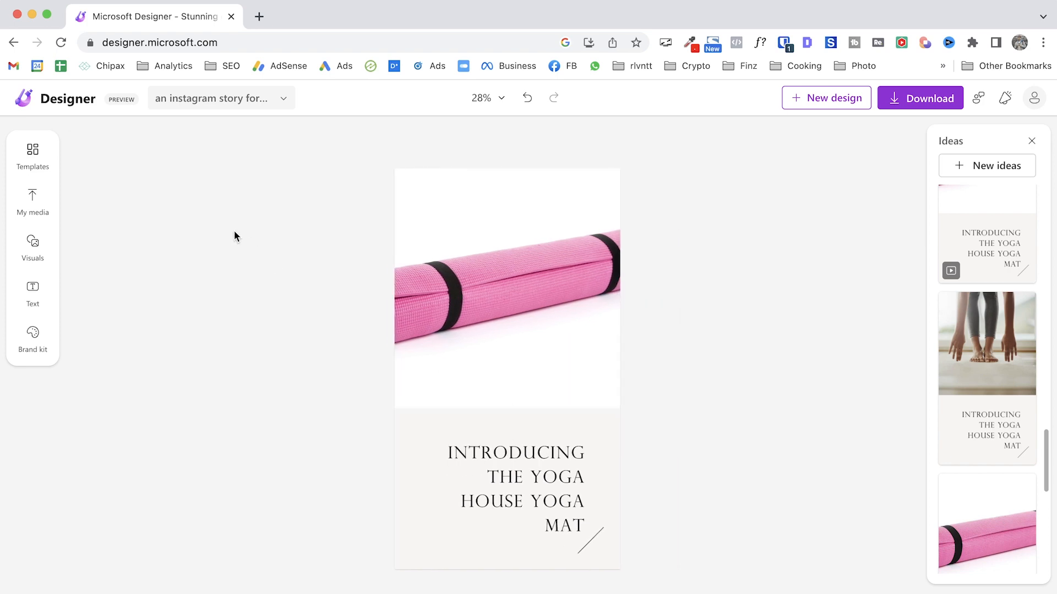
# Try out the automatically suggested effects on the yoga mat image one after another, cycling back to the Normal look
pyautogui.click(459, 316)
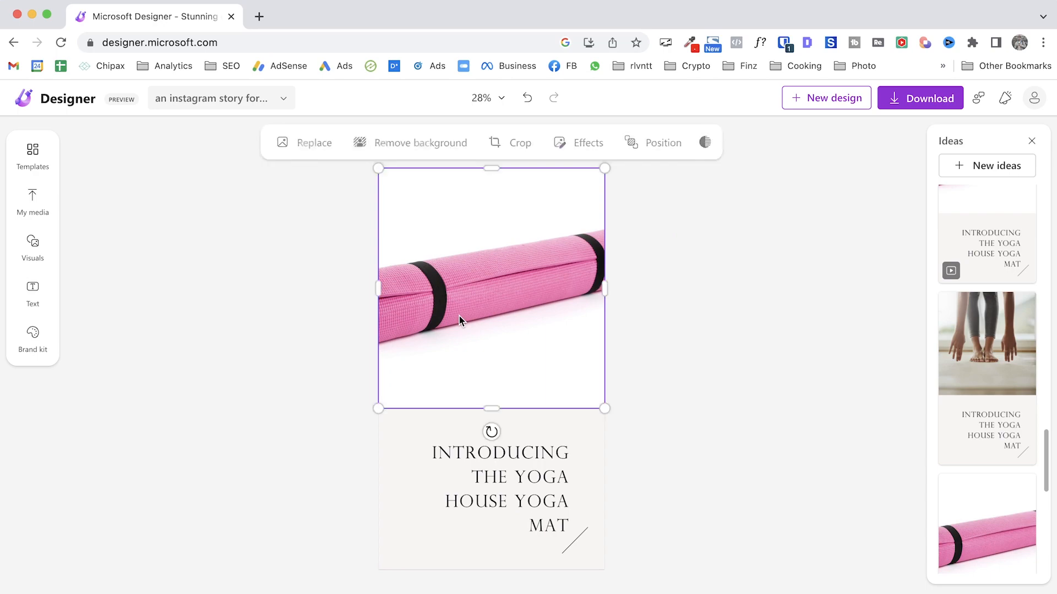
pyautogui.click(597, 149)
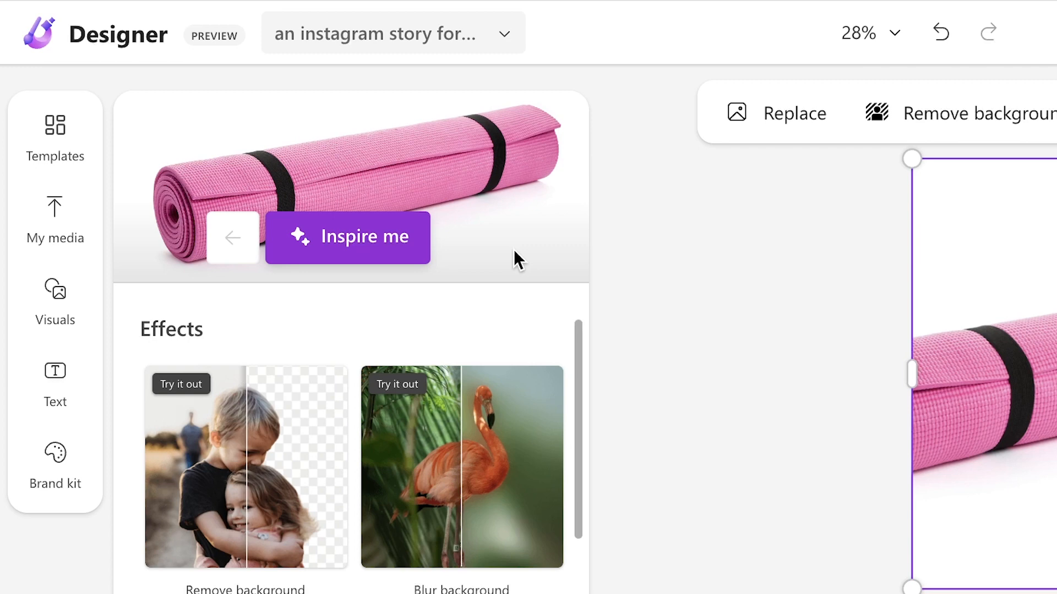
pyautogui.click(376, 257)
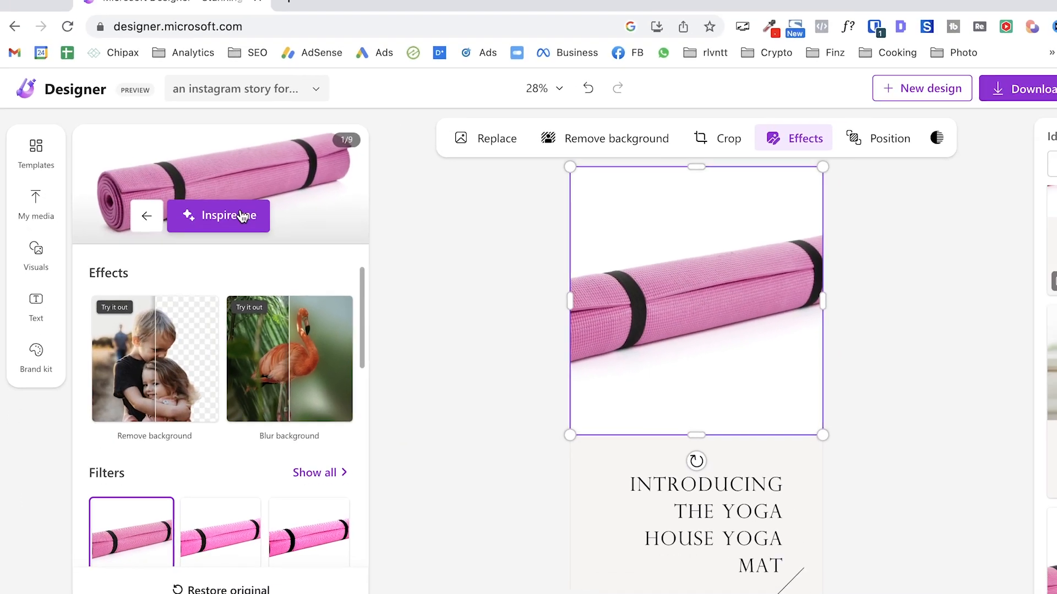
pyautogui.click(381, 239)
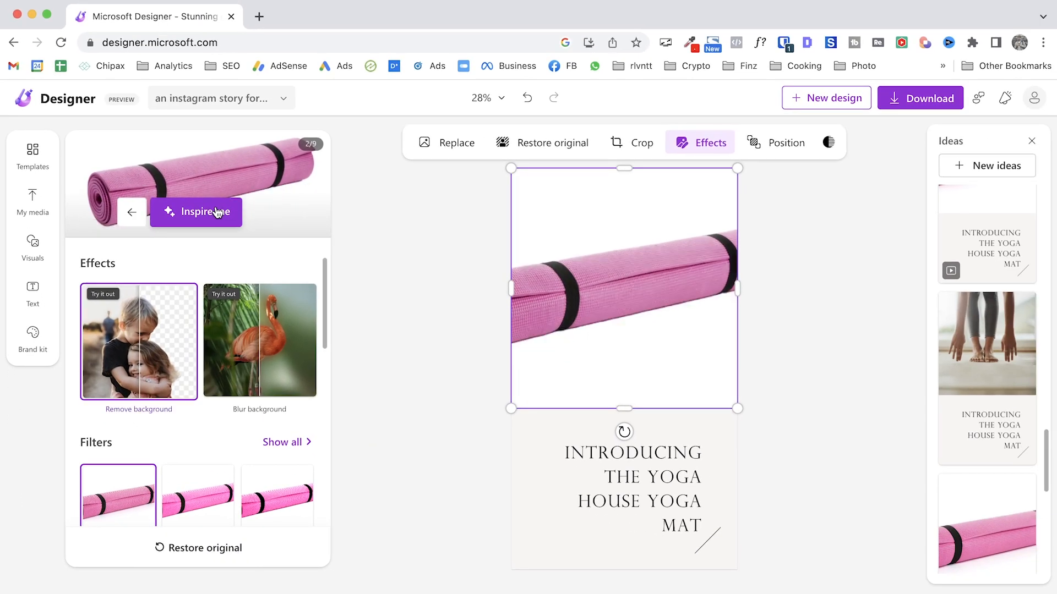
pyautogui.click(217, 213)
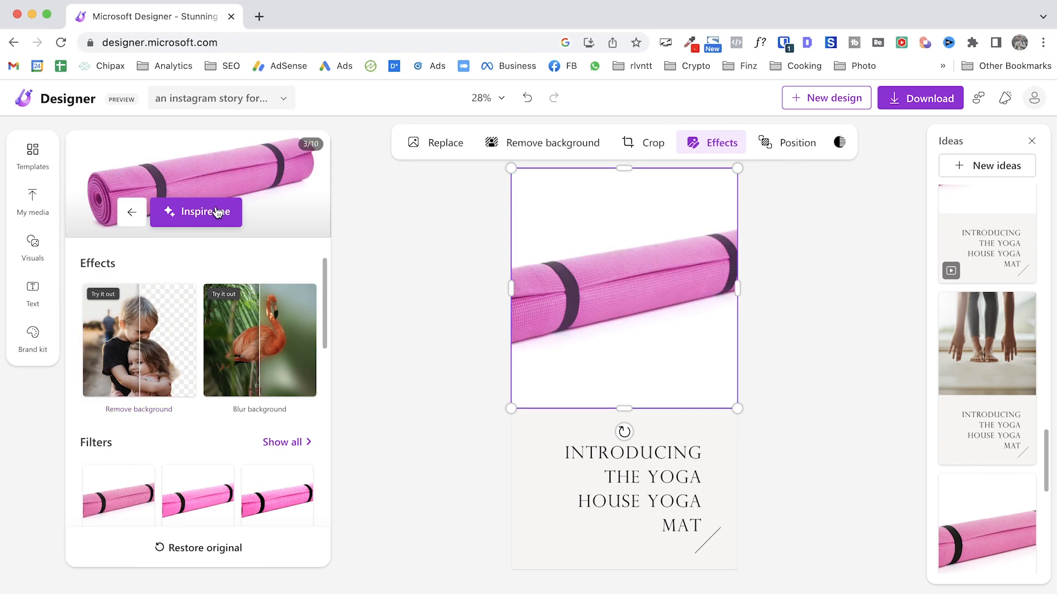
pyautogui.click(218, 213)
pyautogui.click(217, 212)
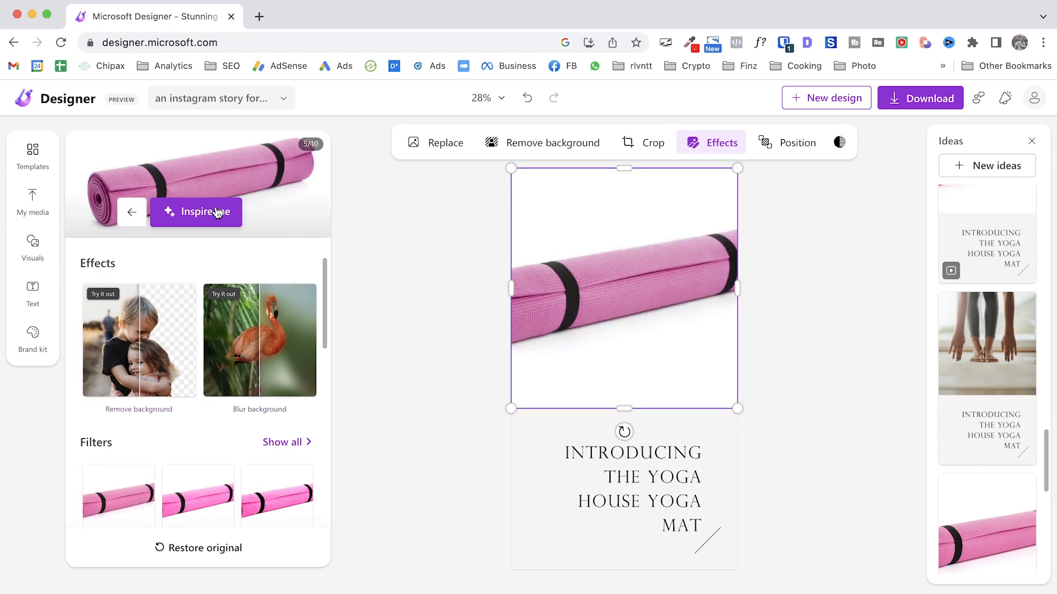
pyautogui.click(218, 213)
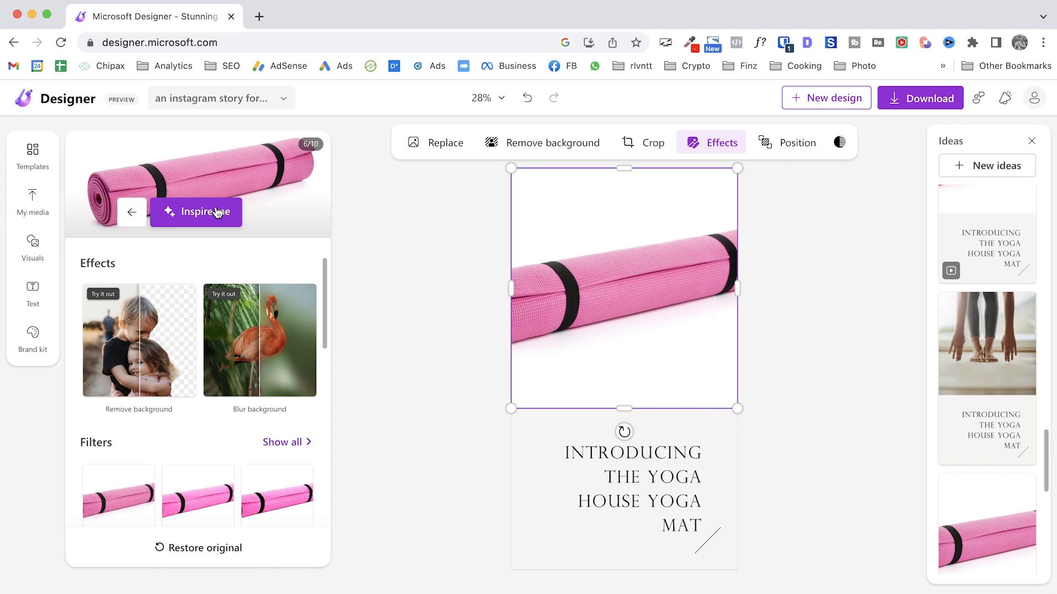
pyautogui.scroll(-3, 218, 473)
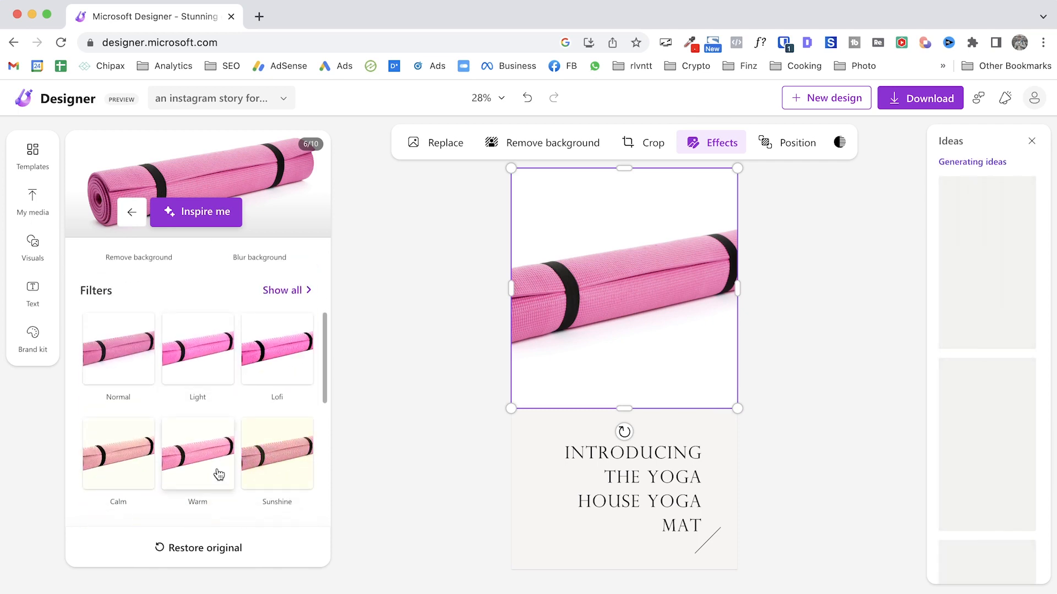
pyautogui.scroll(-3, 233, 369)
pyautogui.scroll(6, 231, 358)
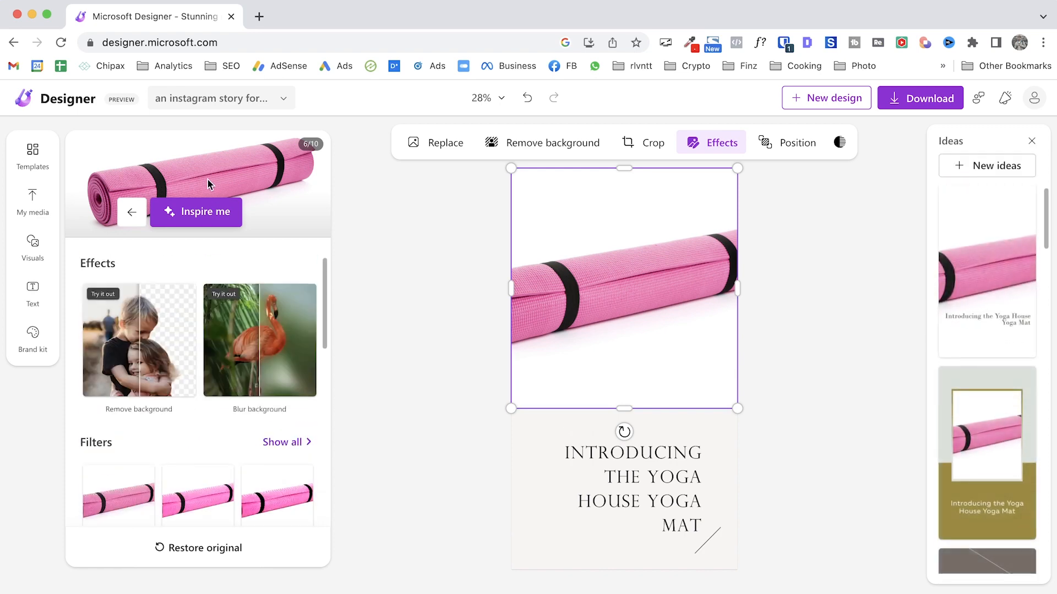
pyautogui.click(197, 210)
pyautogui.click(197, 211)
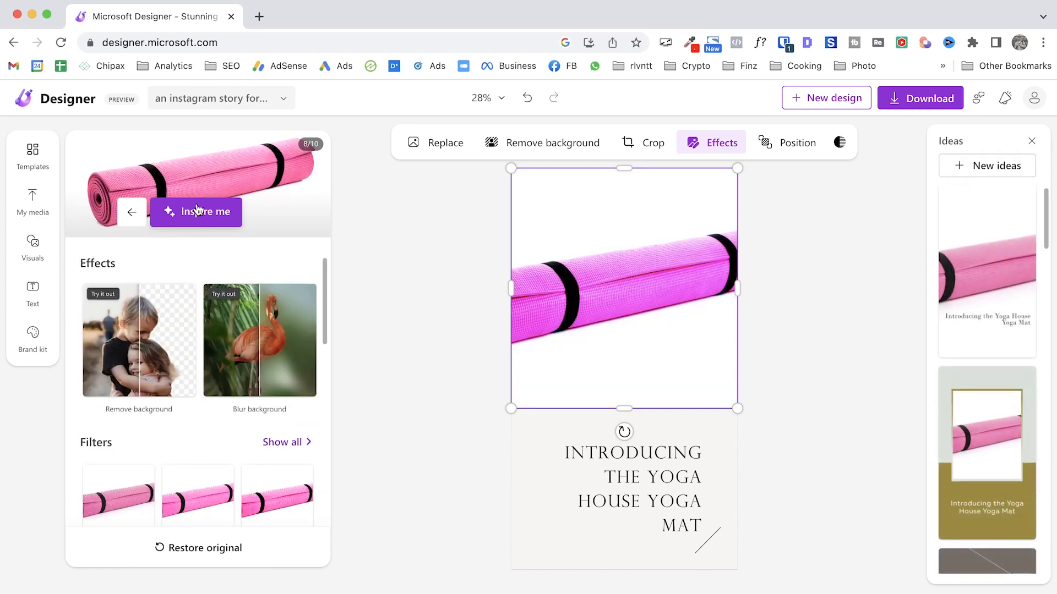
pyautogui.click(202, 213)
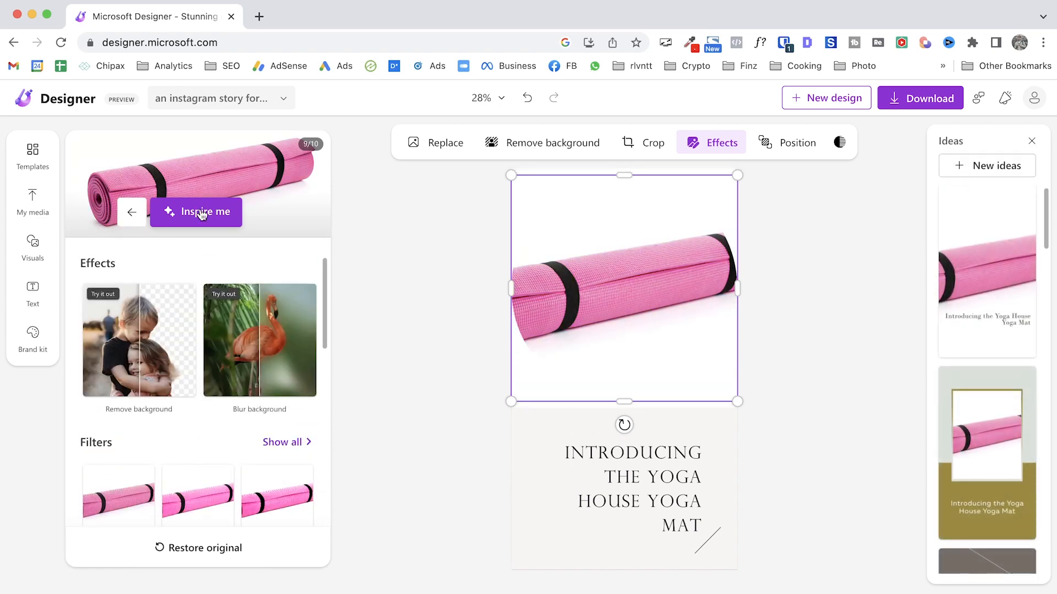
pyautogui.click(202, 214)
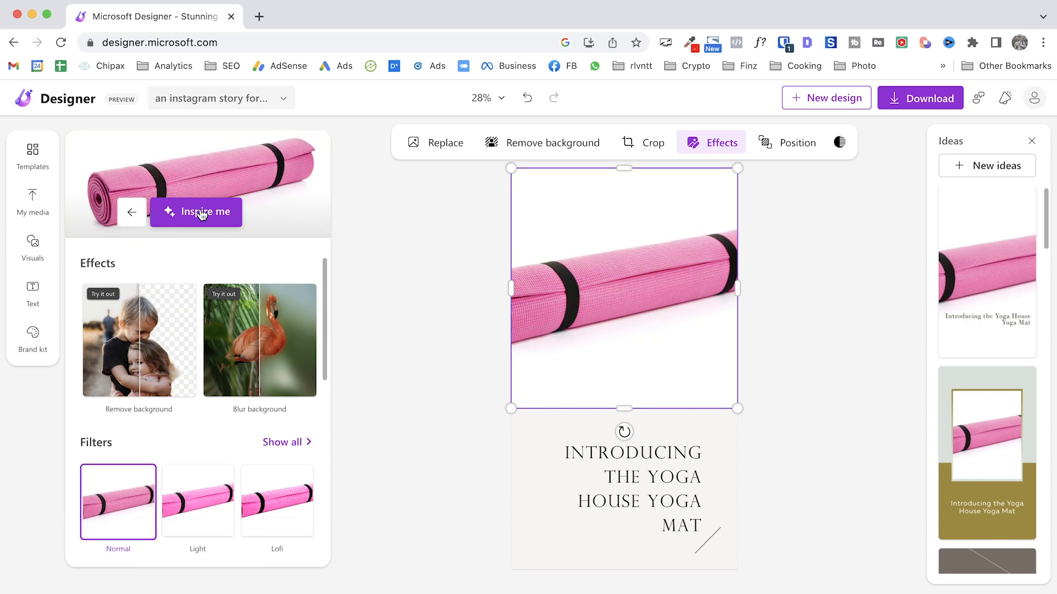
pyautogui.click(437, 359)
# Restyle the story's headline with an automatically suggested look, using Neue Haas Grotesk Text Pro in plum at size 63
pyautogui.click(484, 470)
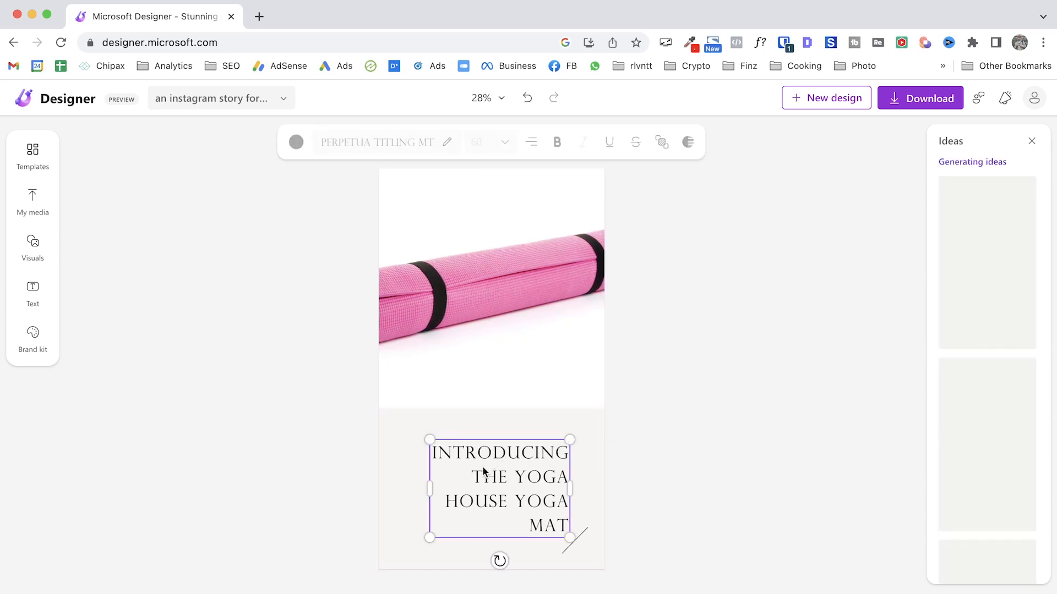
pyautogui.click(377, 144)
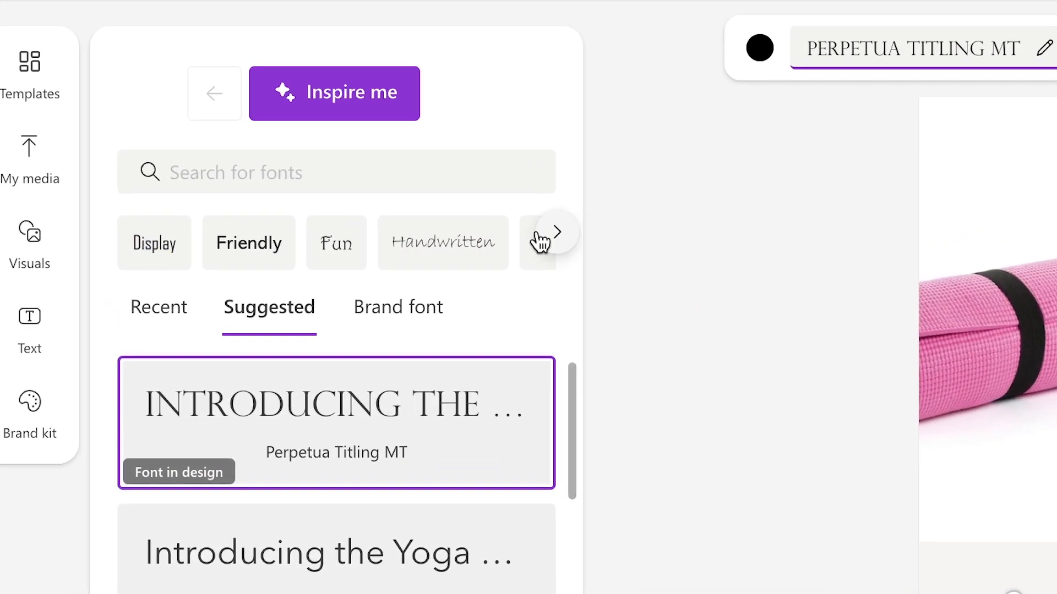
pyautogui.click(554, 240)
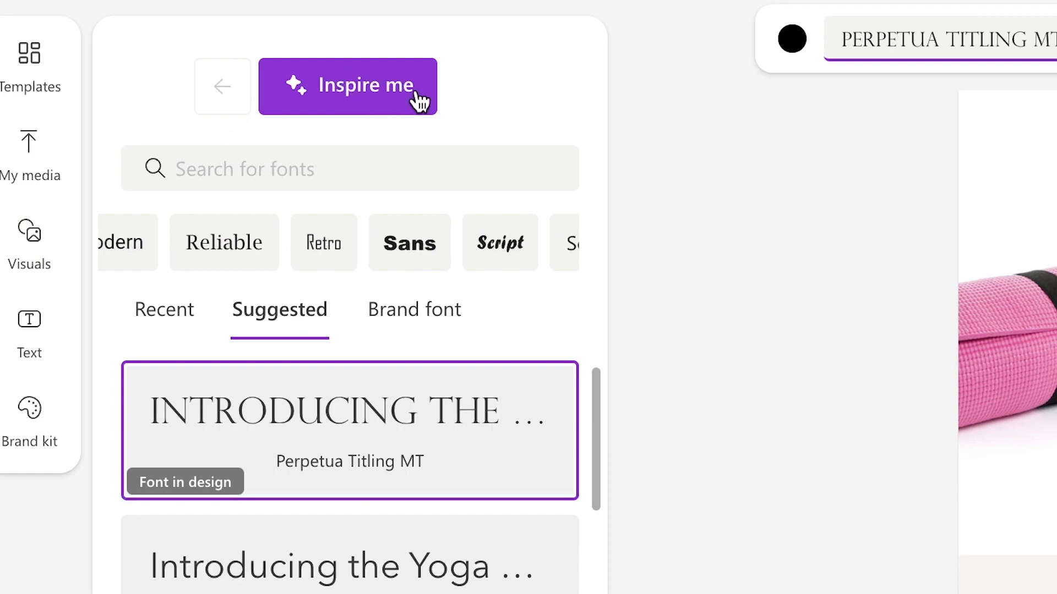
pyautogui.click(388, 101)
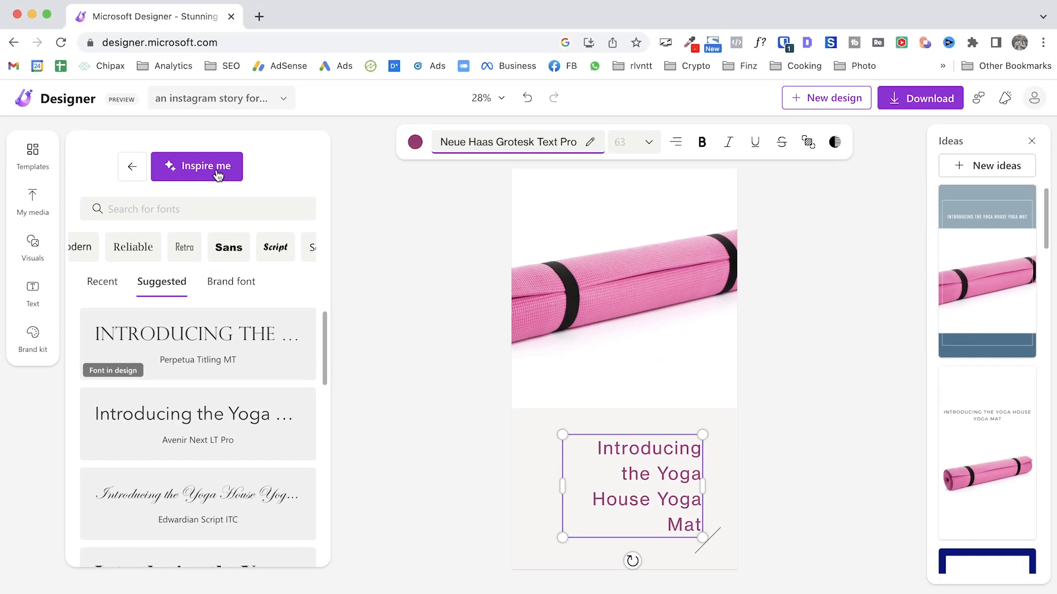
# Cycle the headline through the automatically suggested text styles, settling on Perpetua Titling MT in black at size 60
pyautogui.click(296, 143)
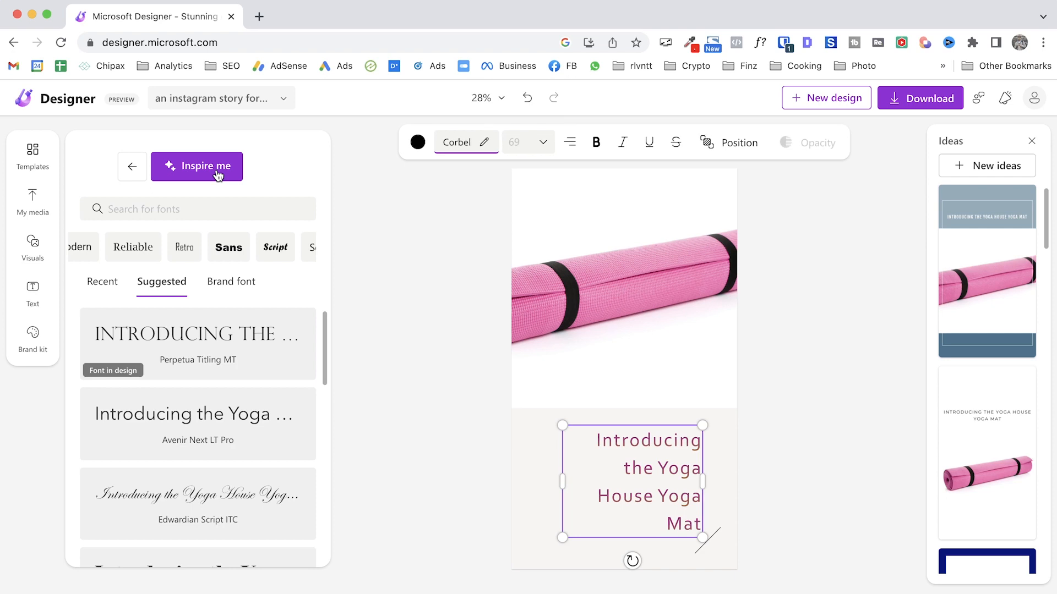
pyautogui.click(221, 168)
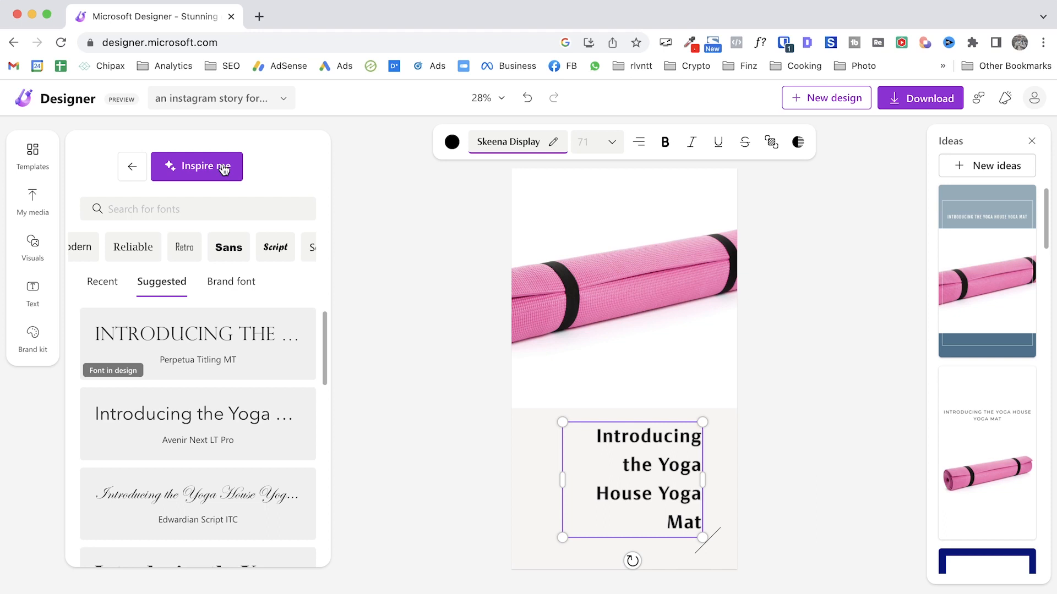
pyautogui.click(222, 170)
pyautogui.click(215, 173)
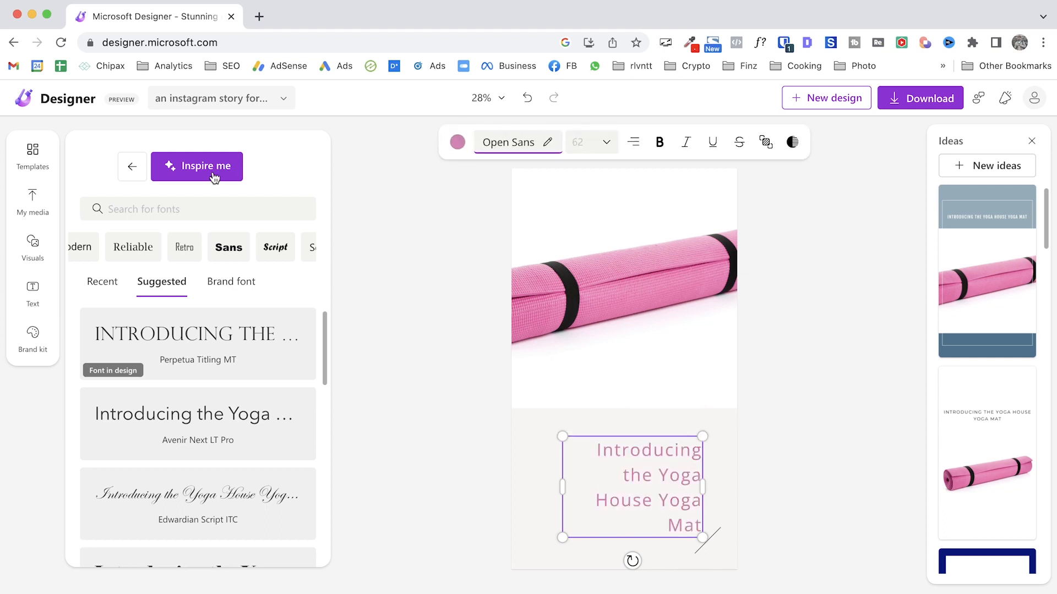
pyautogui.click(215, 173)
pyautogui.click(216, 175)
pyautogui.click(215, 174)
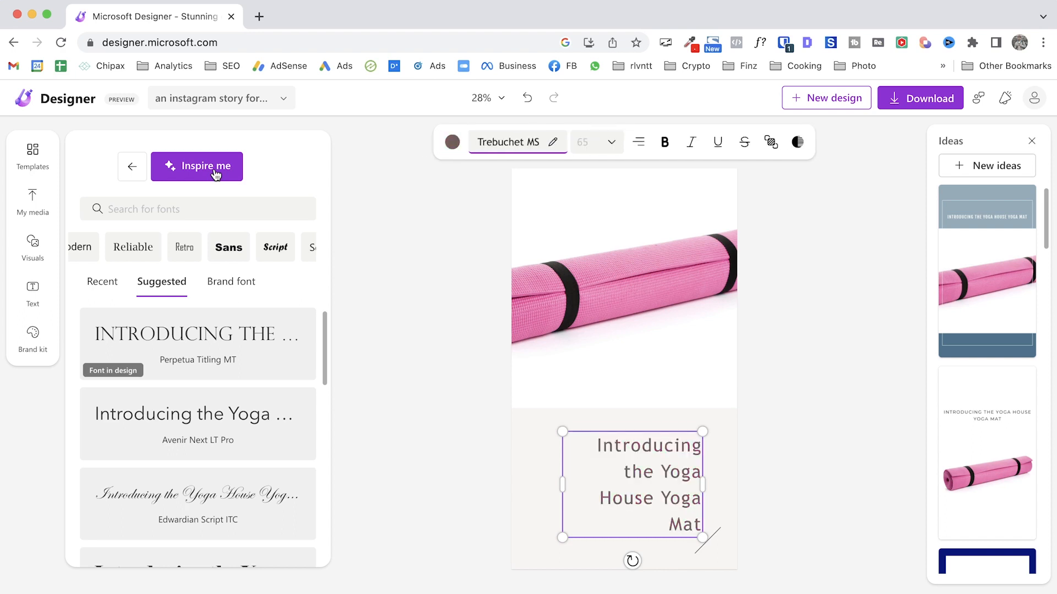
pyautogui.click(215, 174)
pyautogui.click(216, 174)
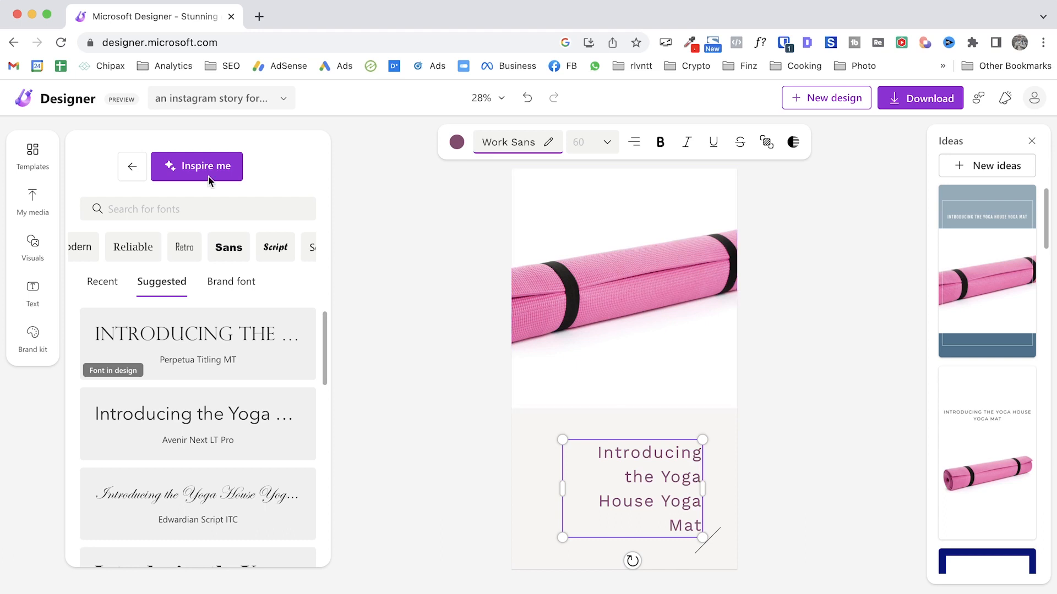
pyautogui.click(187, 168)
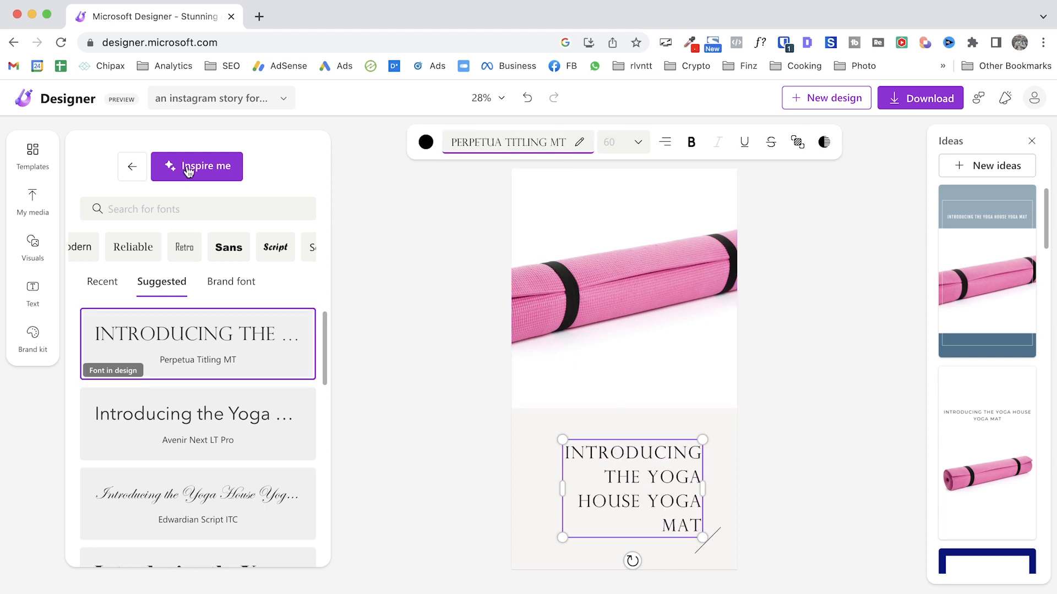
pyautogui.click(760, 376)
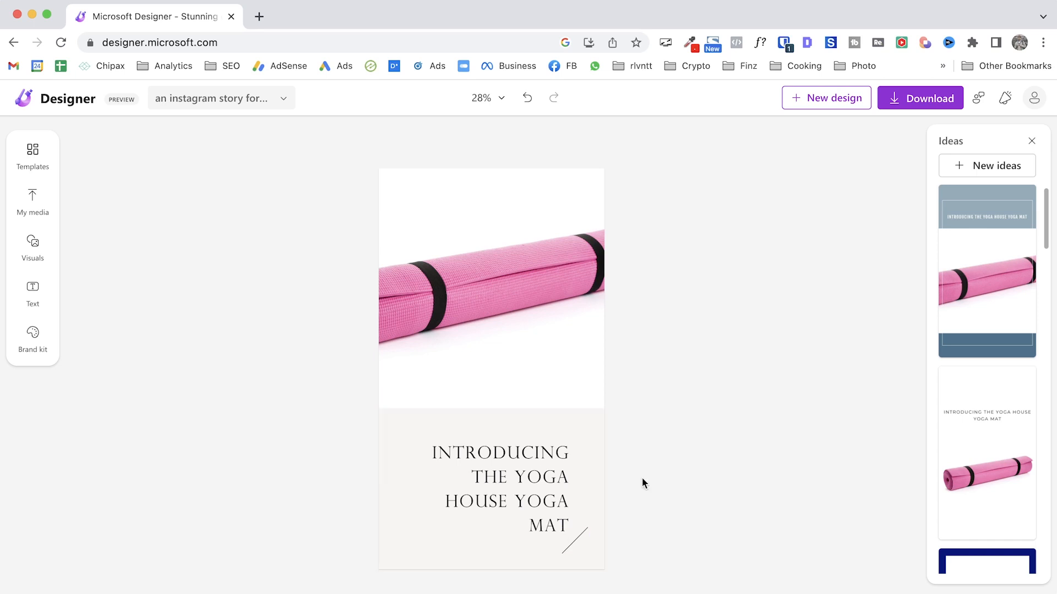
# Examine the download options and the available file types for the story, keeping PNG
pyautogui.click(915, 100)
pyautogui.click(917, 197)
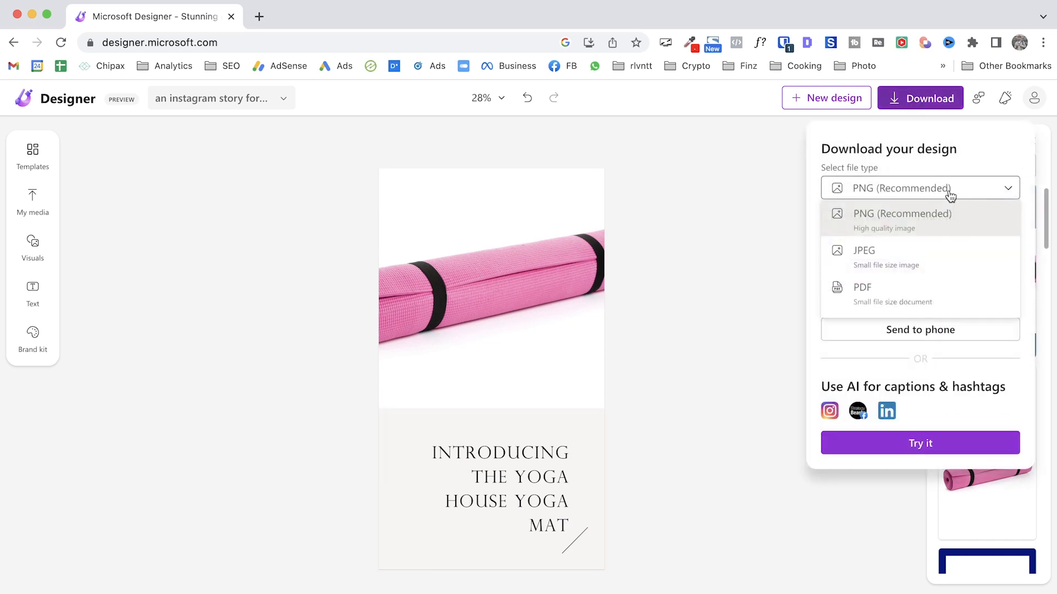
pyautogui.click(1008, 221)
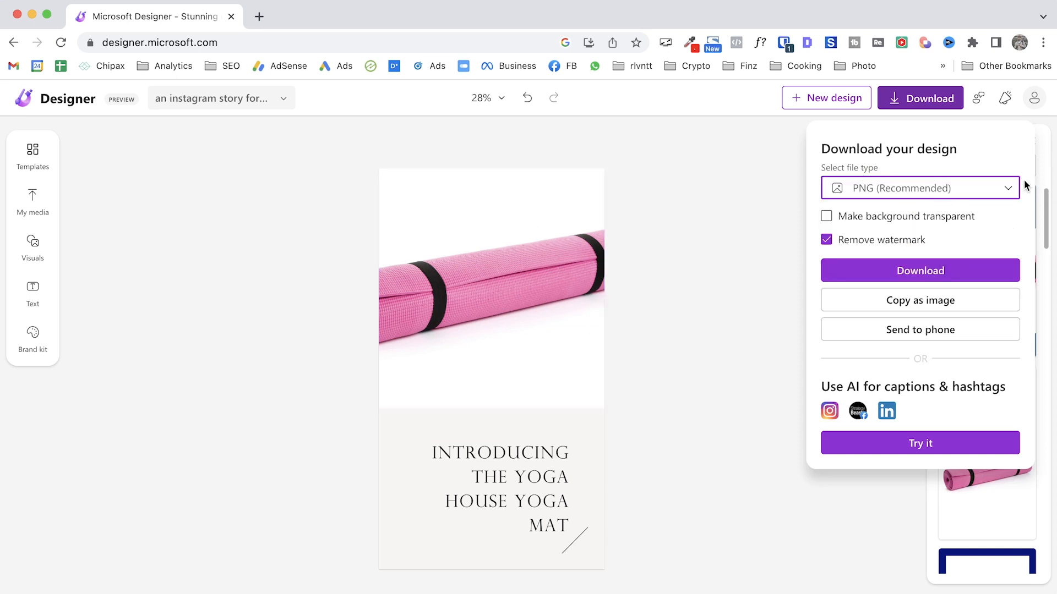
pyautogui.click(983, 188)
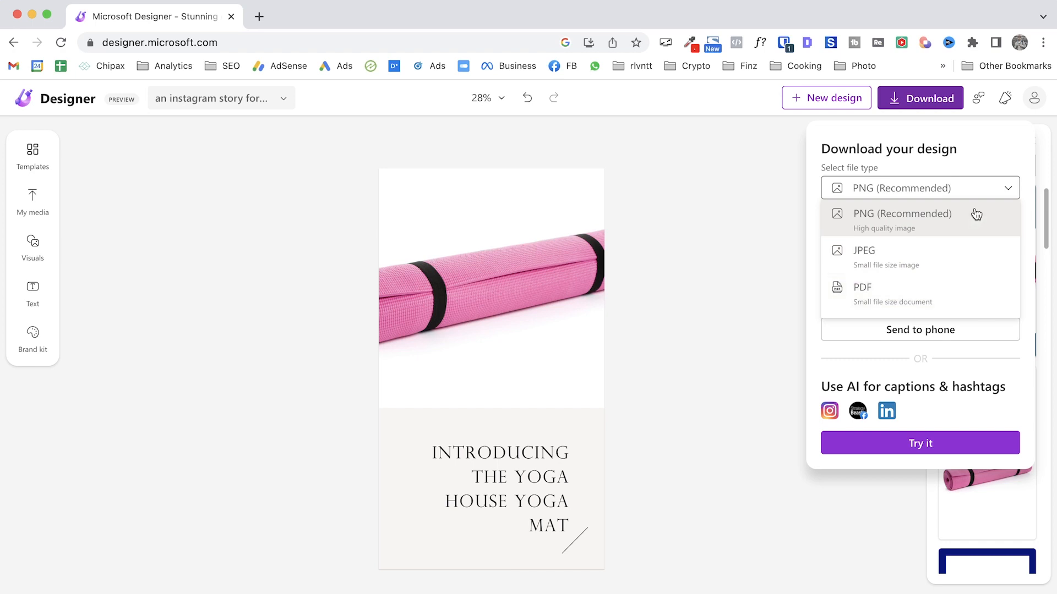
pyautogui.click(1004, 190)
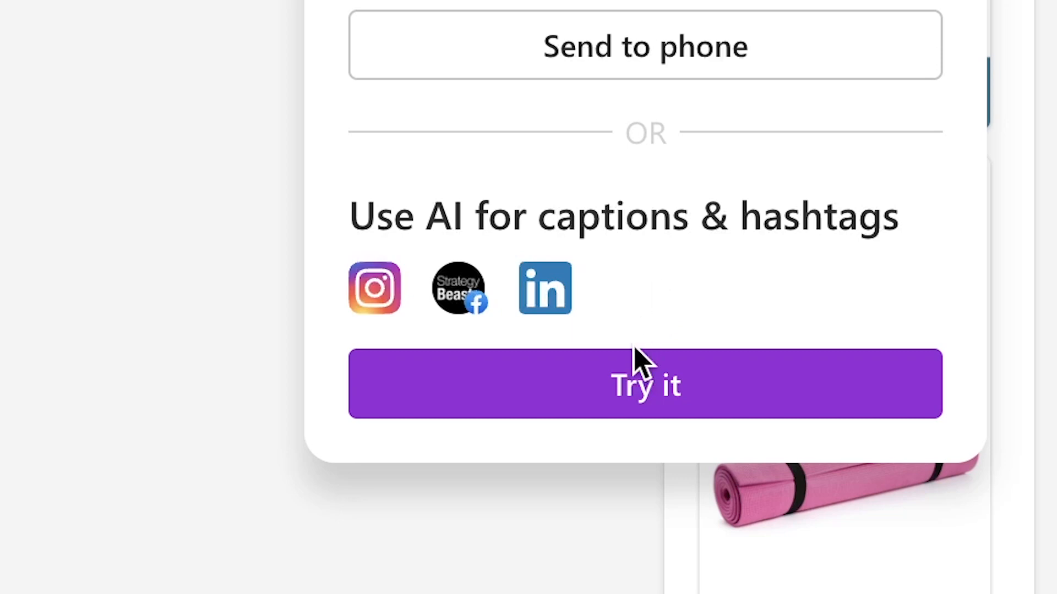
# Start the AI caption and hashtag generator for the design and set the post's main goal to Increase sales or bookings
pyautogui.click(642, 394)
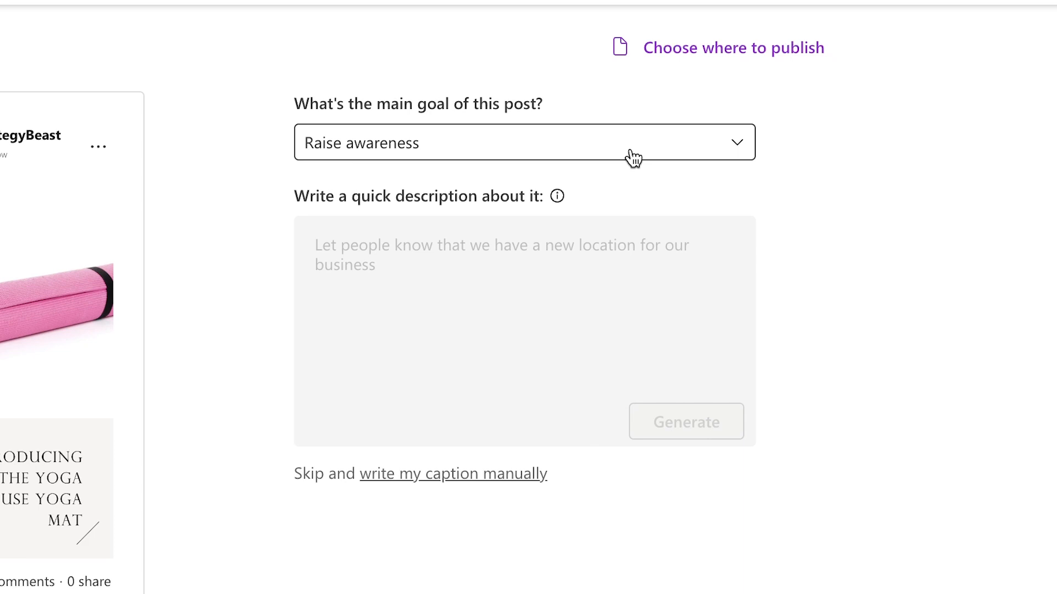
pyautogui.click(632, 153)
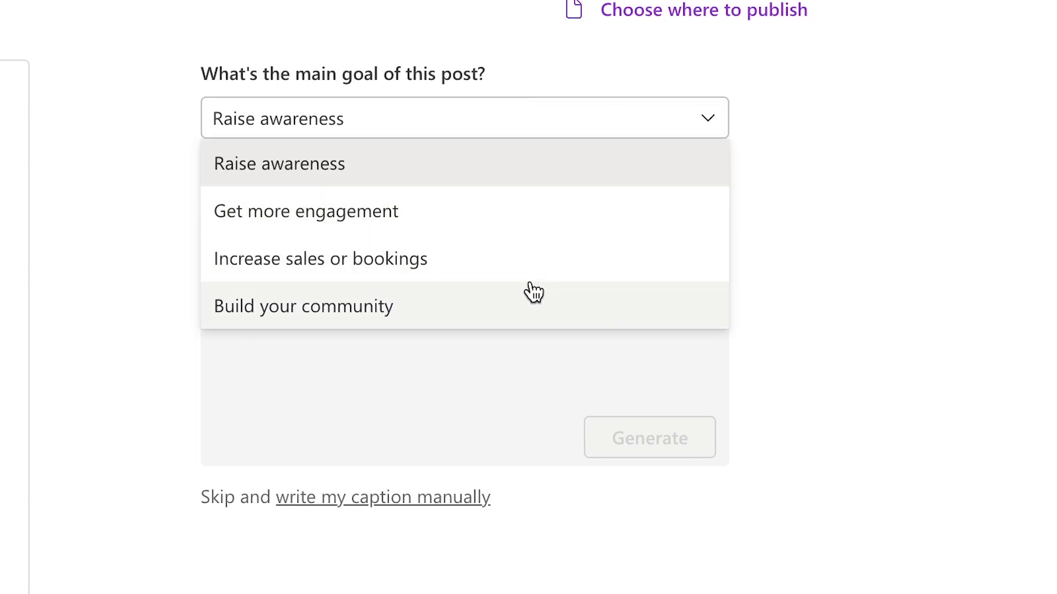
pyautogui.click(474, 260)
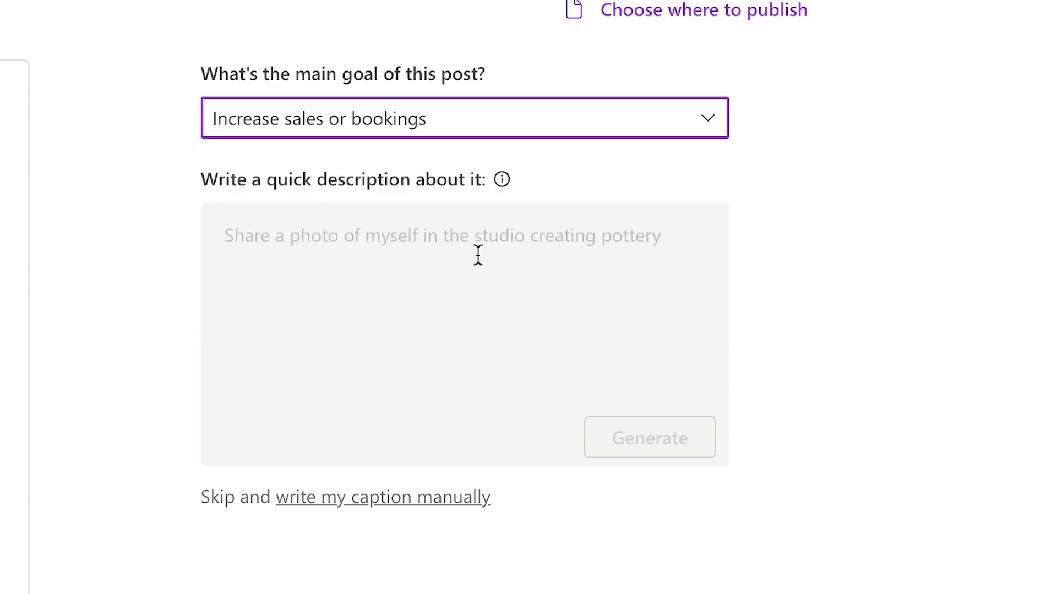
# Generate captions from the description "let people know we have a new yoga mat and its on sale for a few days"
pyautogui.click(363, 269)
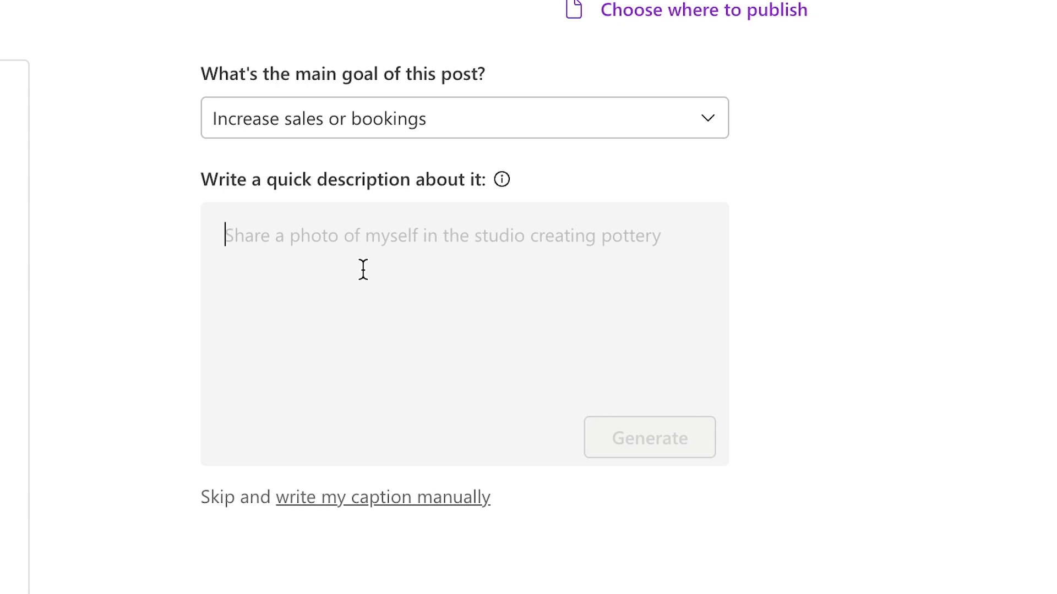
pyautogui.write('let po')
pyautogui.press('BackSpace')
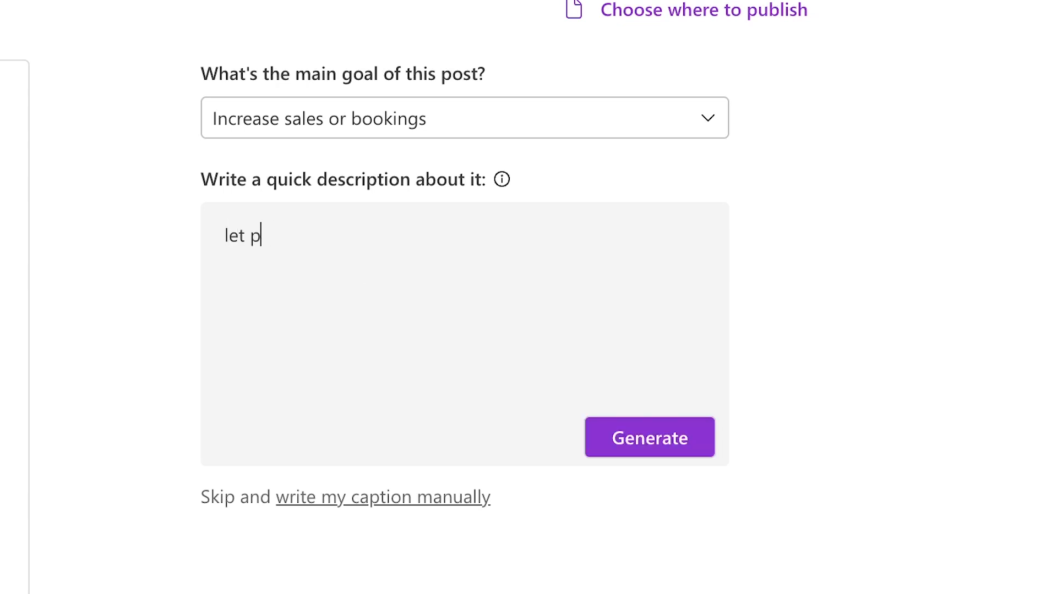
pyautogui.write('people kno')
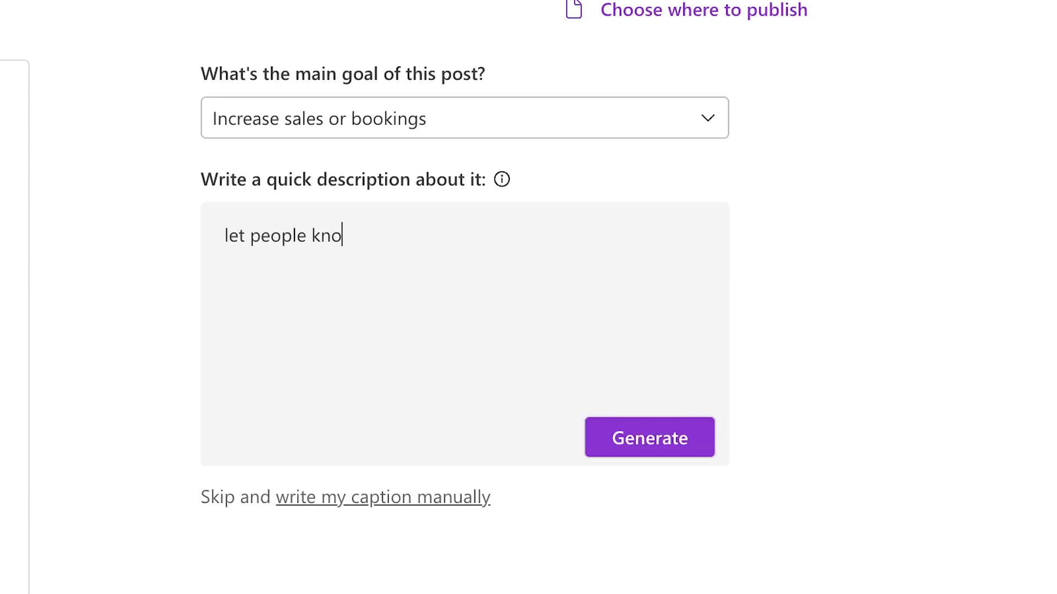
pyautogui.write('w we have a ne')
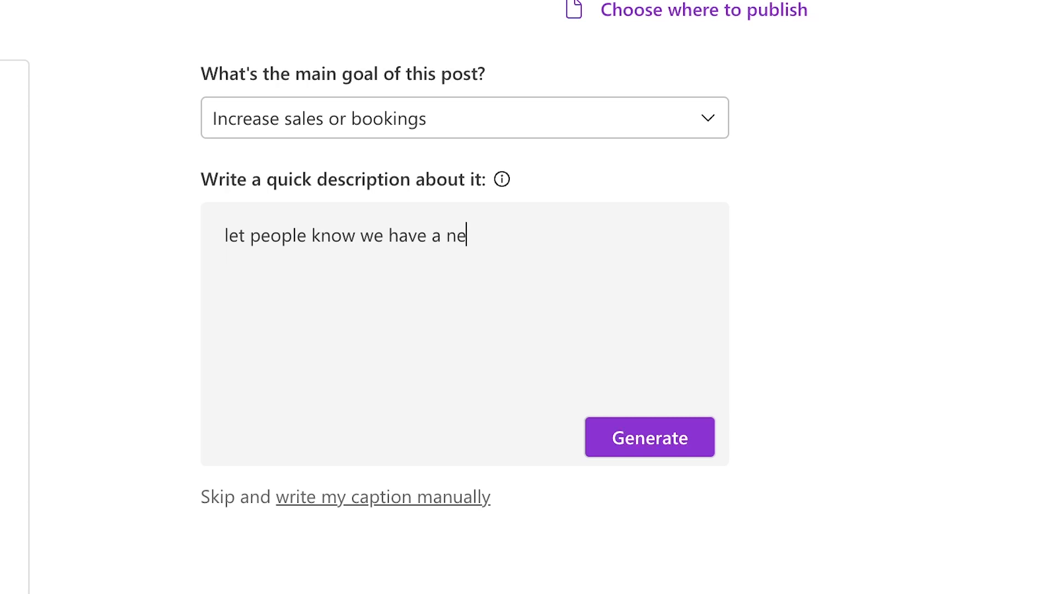
pyautogui.write('w yo')
pyautogui.press('BackSpace')
pyautogui.write('yoga mat')
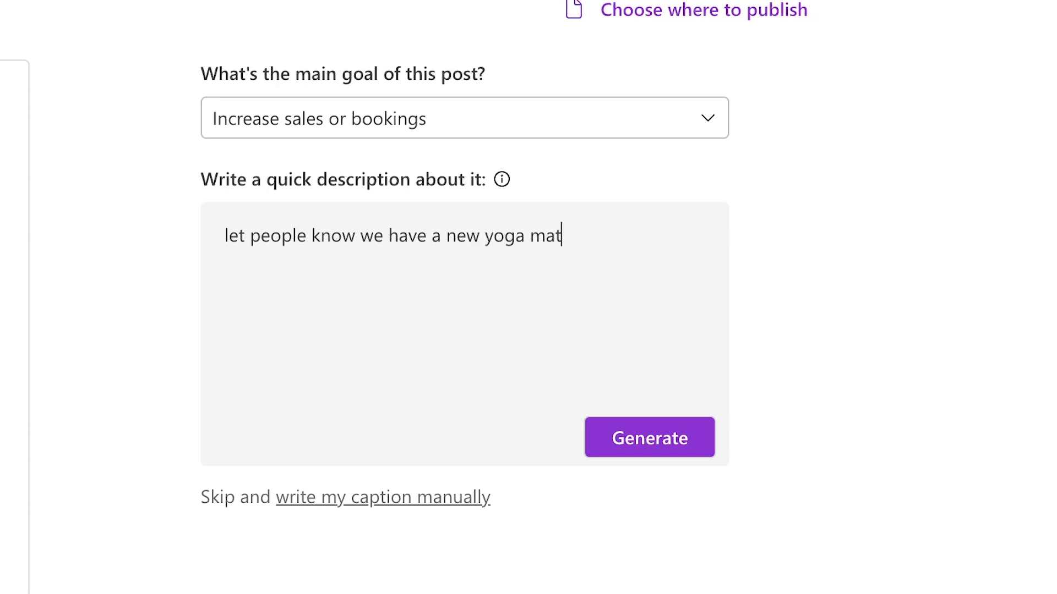
pyautogui.write(' and its on sale for a few days')
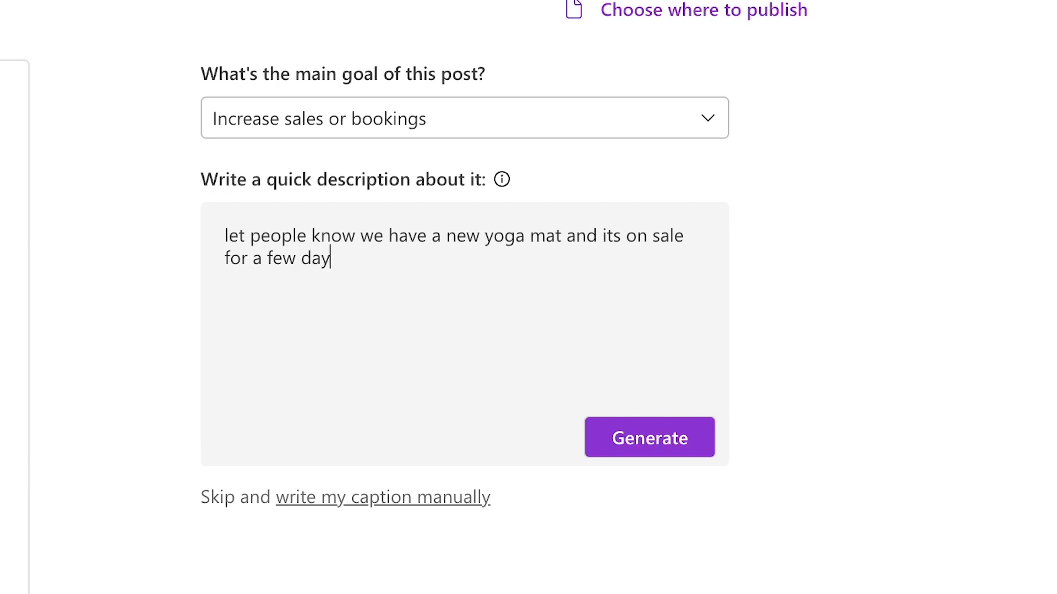
pyautogui.click(644, 444)
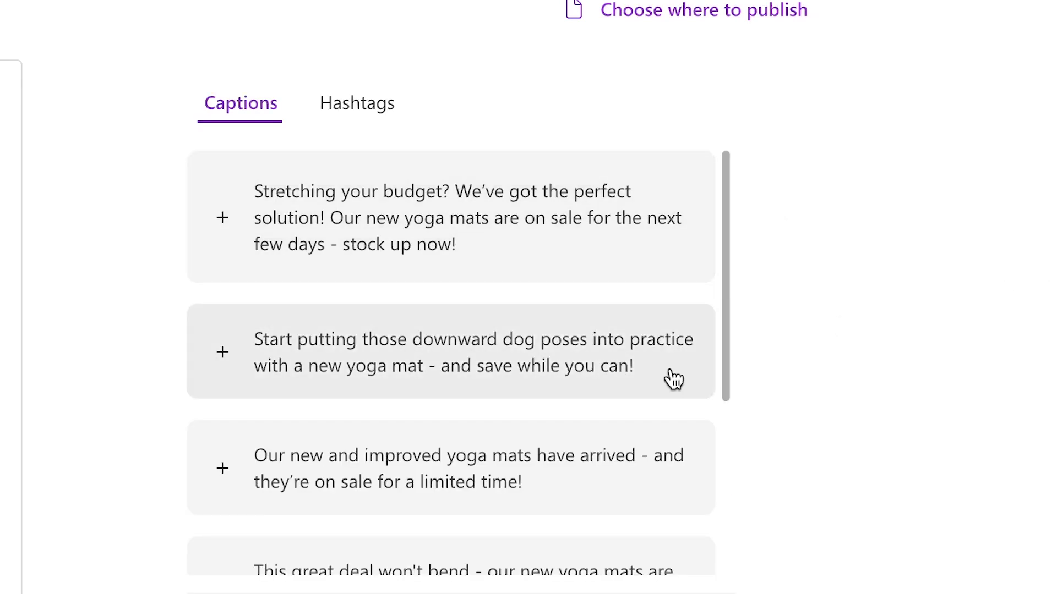
# Review the suggested captions, generate more, and add the one beginning "Our new yoga mat has finally arrived!" to the post
pyautogui.scroll(-5, 560, 358)
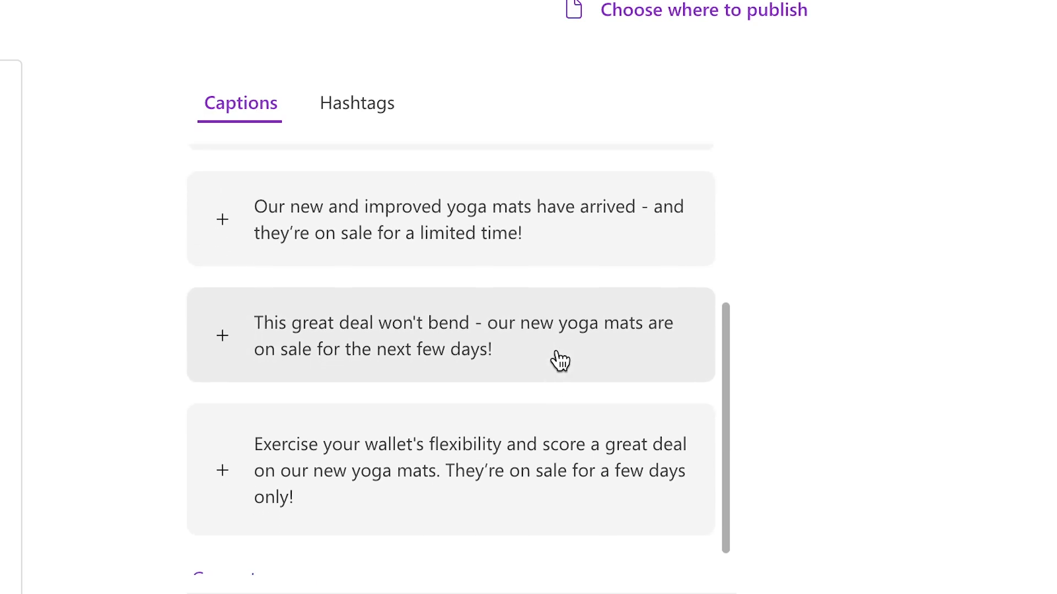
pyautogui.scroll(5, 560, 361)
pyautogui.scroll(-5, 559, 361)
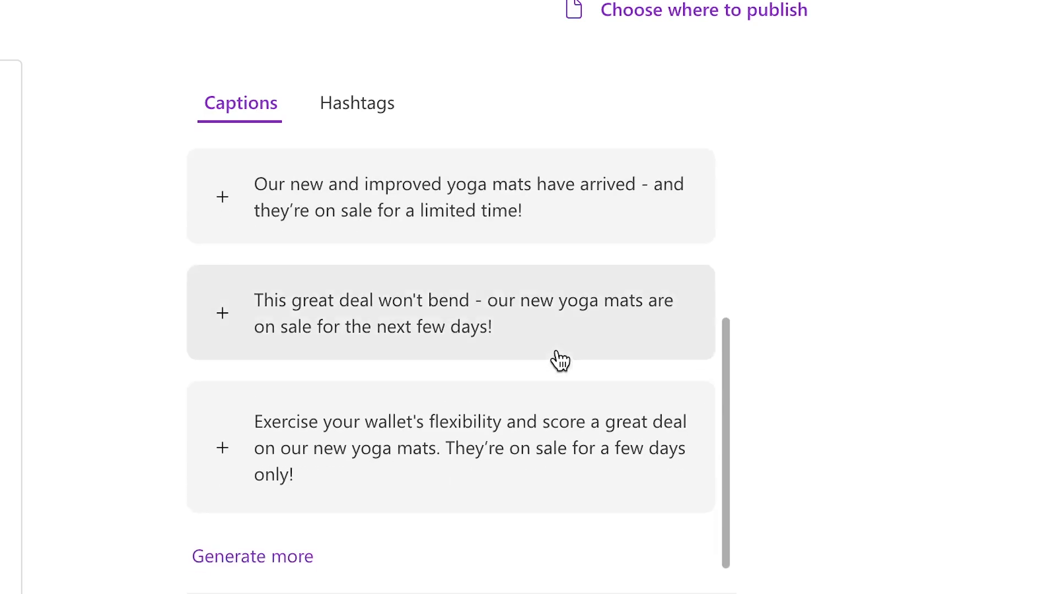
pyautogui.scroll(5, 559, 361)
pyautogui.scroll(-5, 559, 360)
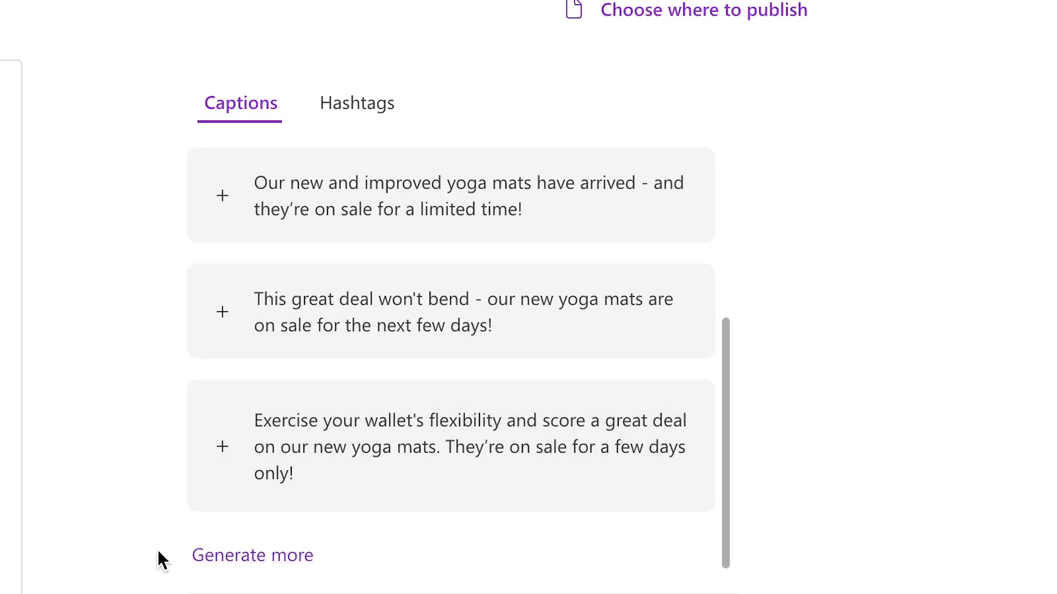
pyautogui.click(255, 556)
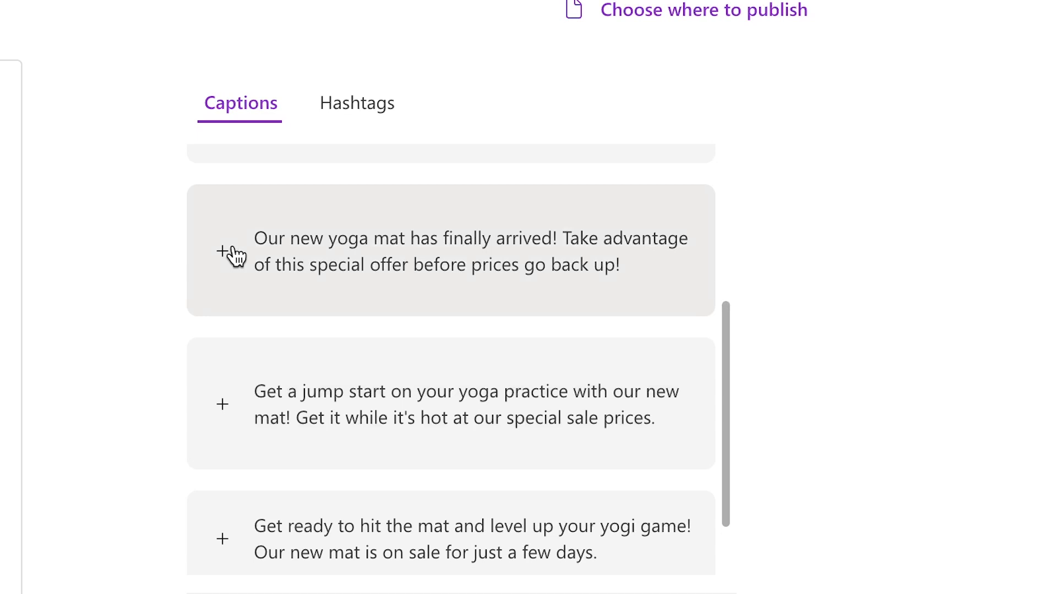
pyautogui.click(237, 255)
# Add the suggested hashtags #yoga, #yogamat, #sale, #discount and #newproduct to the post
pyautogui.click(353, 108)
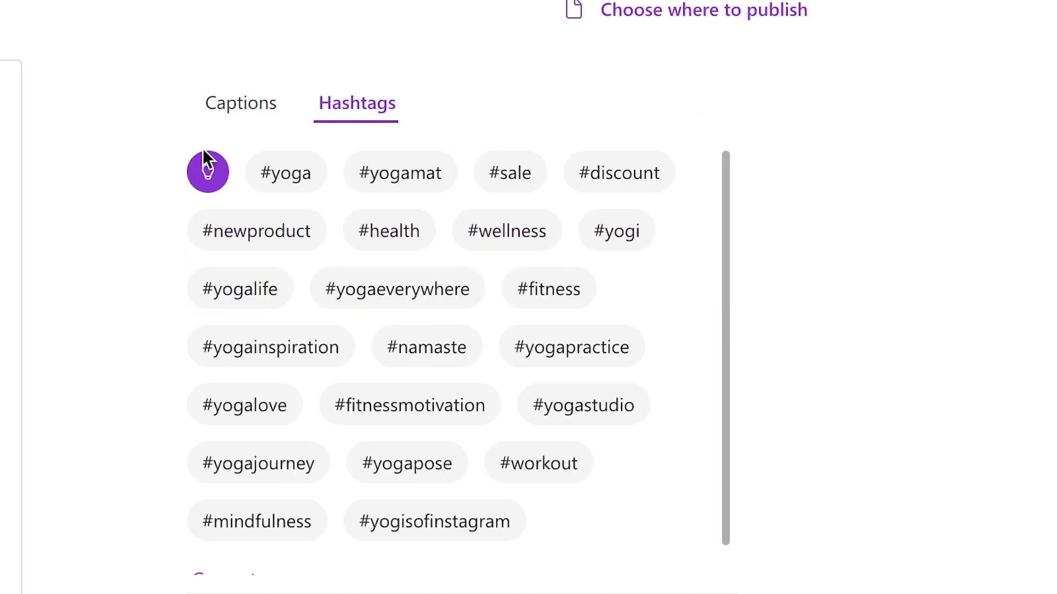
pyautogui.scroll(-1, 639, 520)
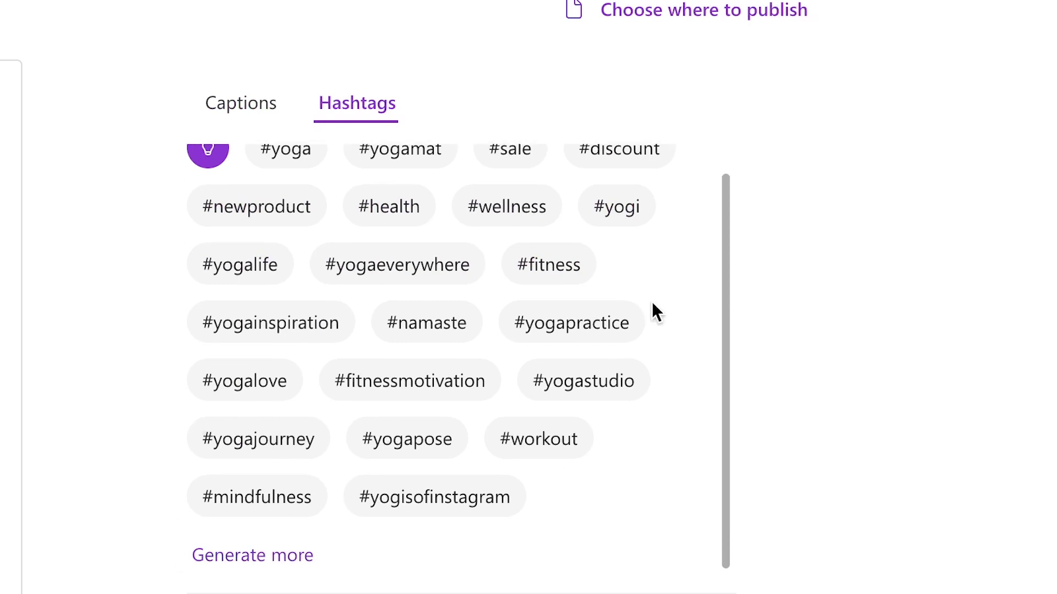
pyautogui.scroll(1, 410, 381)
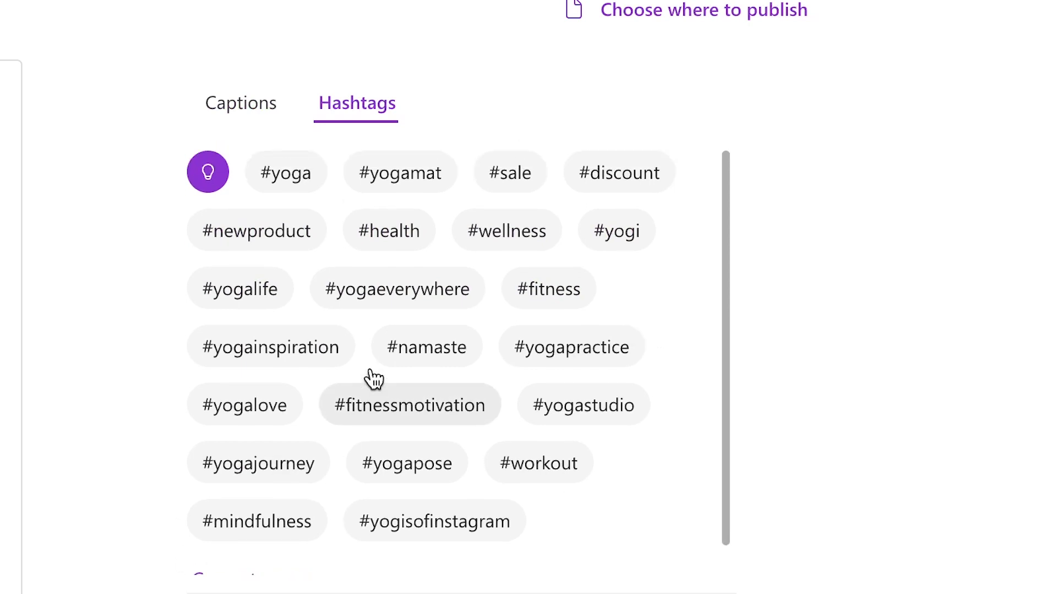
pyautogui.click(294, 184)
pyautogui.click(415, 175)
pyautogui.click(528, 180)
pyautogui.click(609, 187)
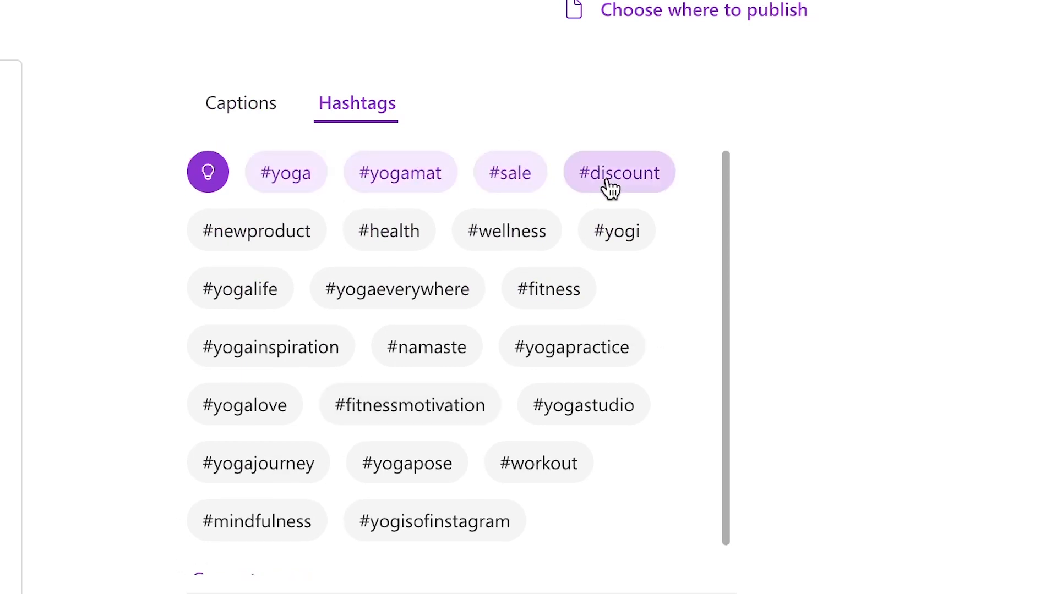
pyautogui.click(240, 247)
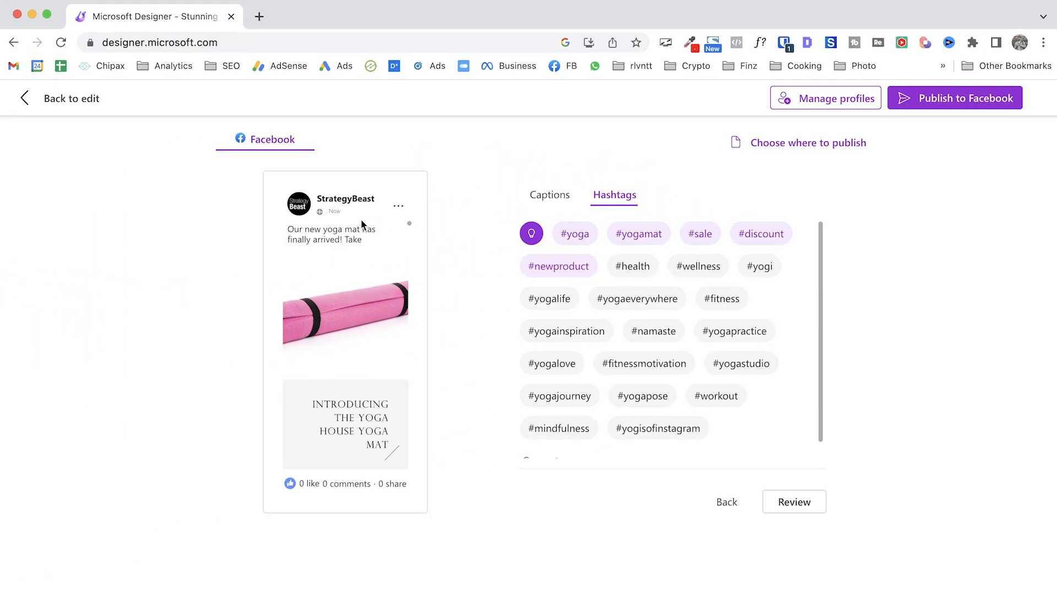
# Read through the caption and hashtags in the Facebook post preview
pyautogui.scroll(-3, 362, 222)
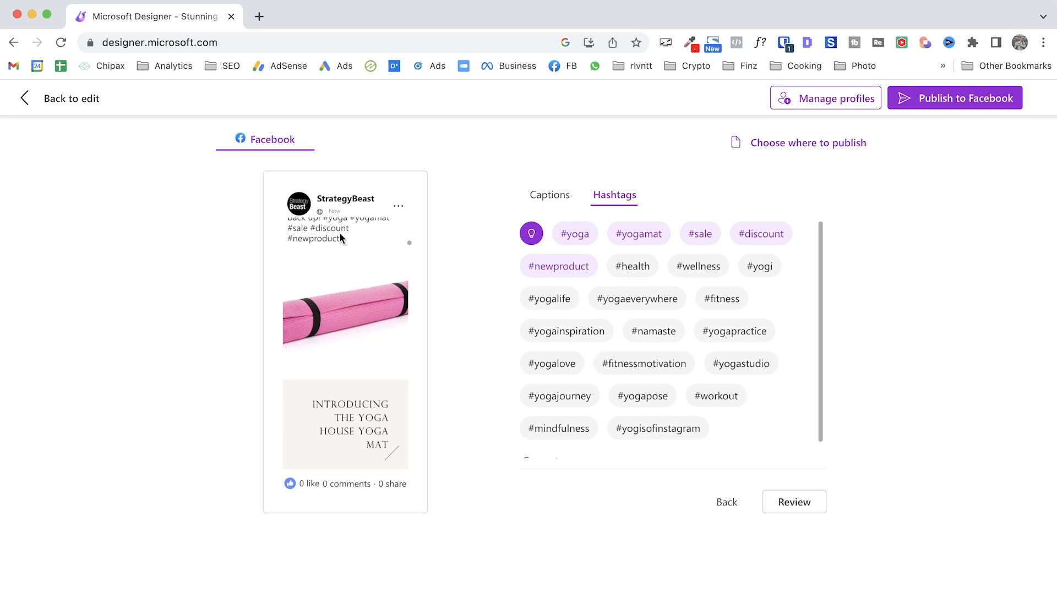
pyautogui.scroll(2, 345, 237)
pyautogui.scroll(2, 348, 236)
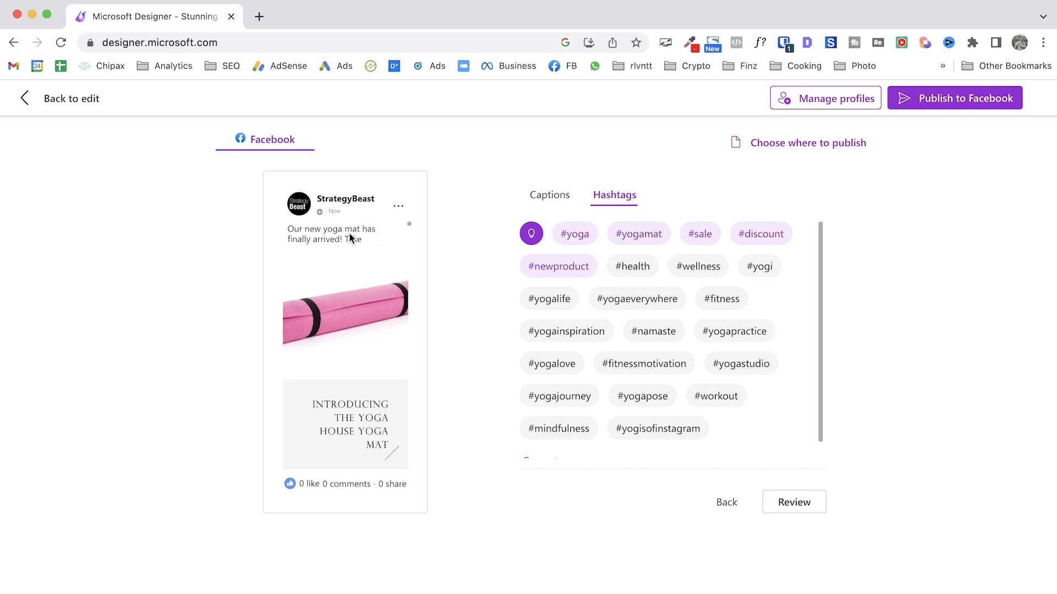
pyautogui.scroll(-3, 350, 238)
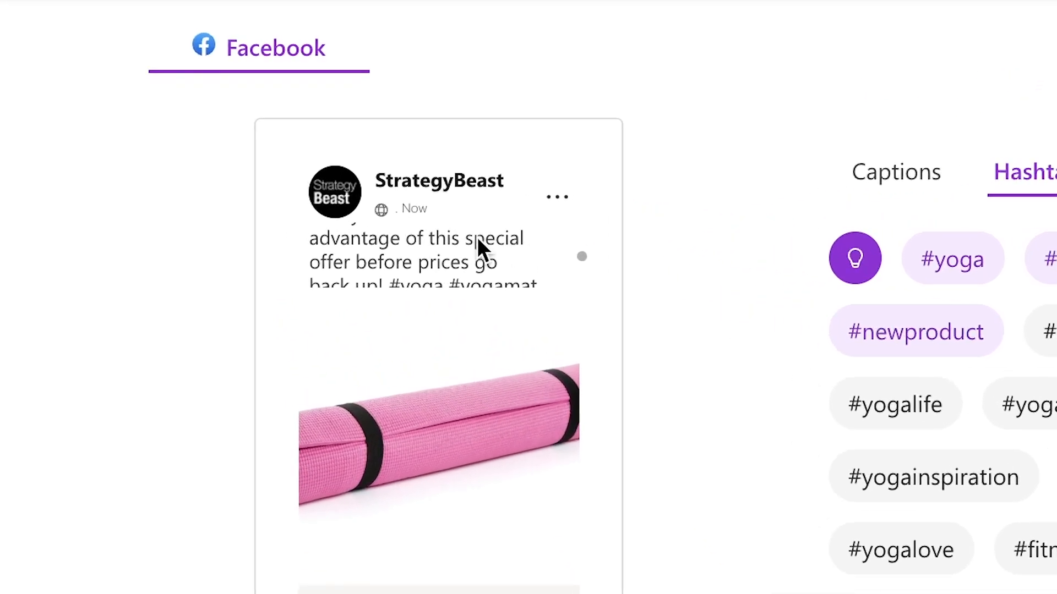
pyautogui.scroll(-2, 477, 237)
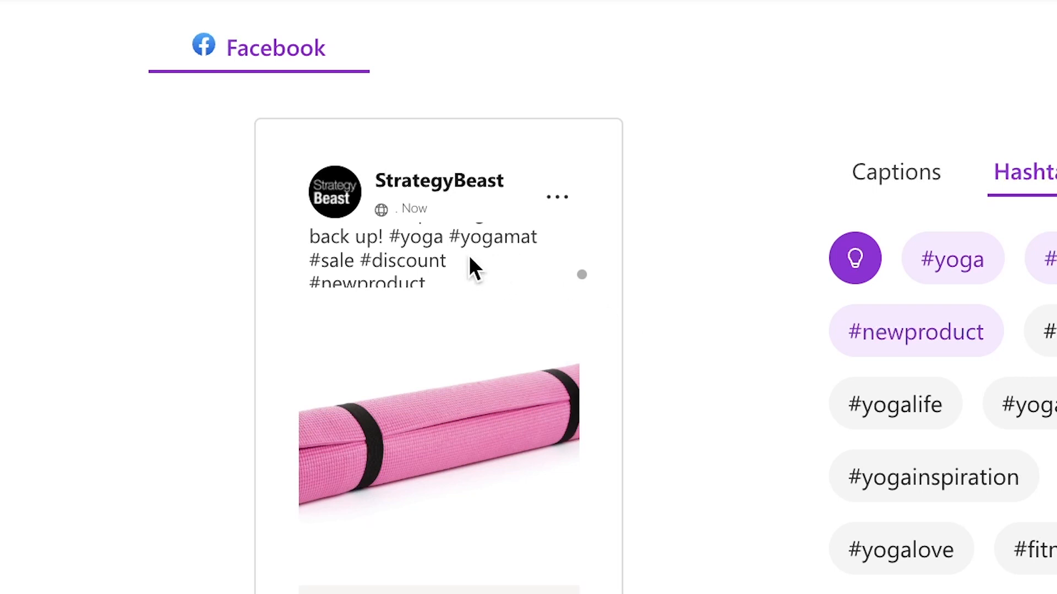
pyautogui.scroll(2, 494, 280)
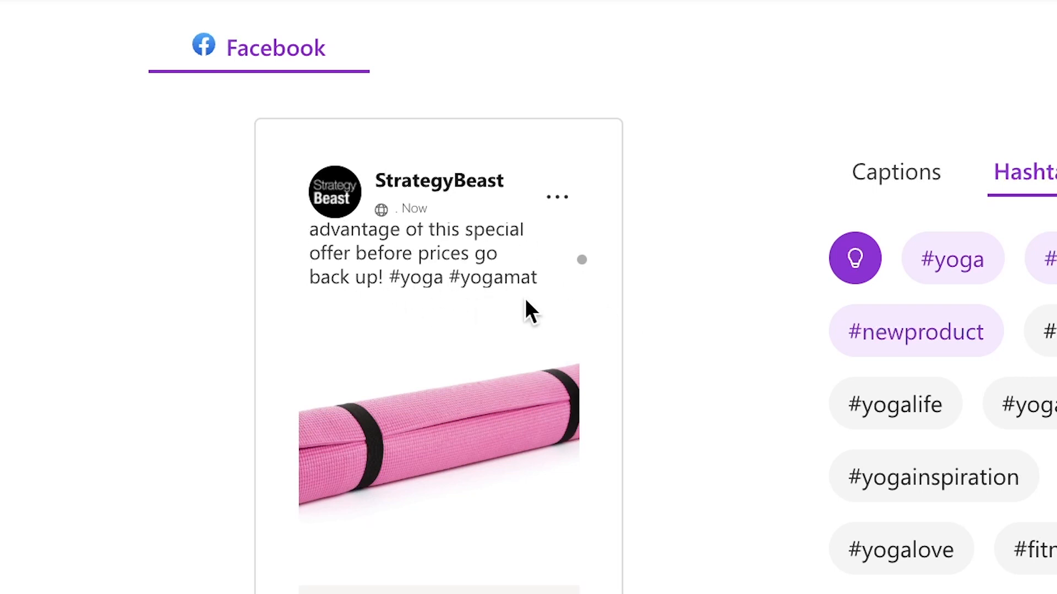
# Recheck the chosen caption, apply it with its hashtags to the Facebook post, and review the combined caption text
pyautogui.scroll(3, 454, 277)
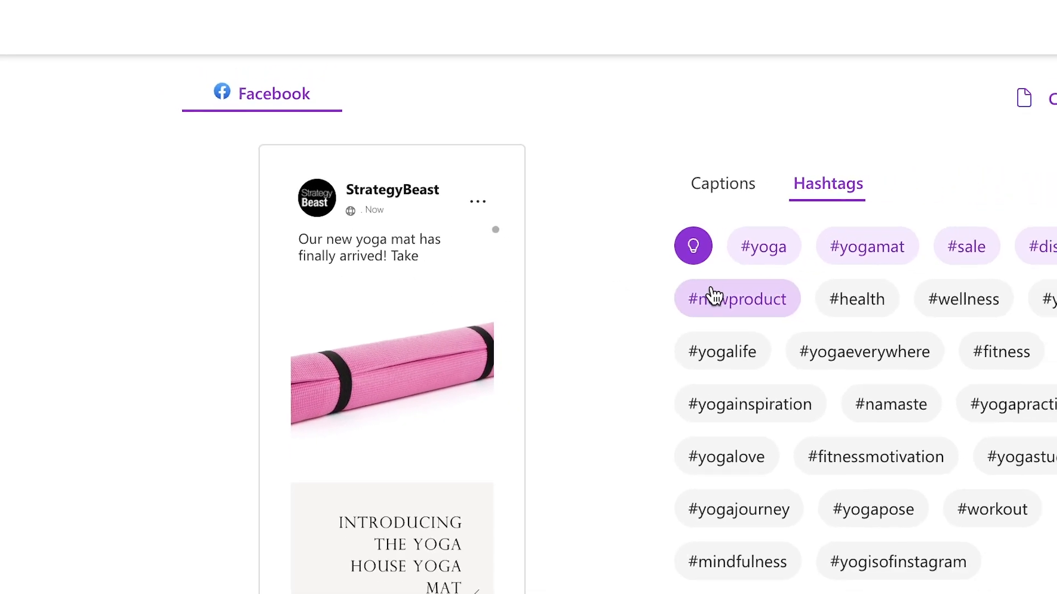
pyautogui.click(723, 183)
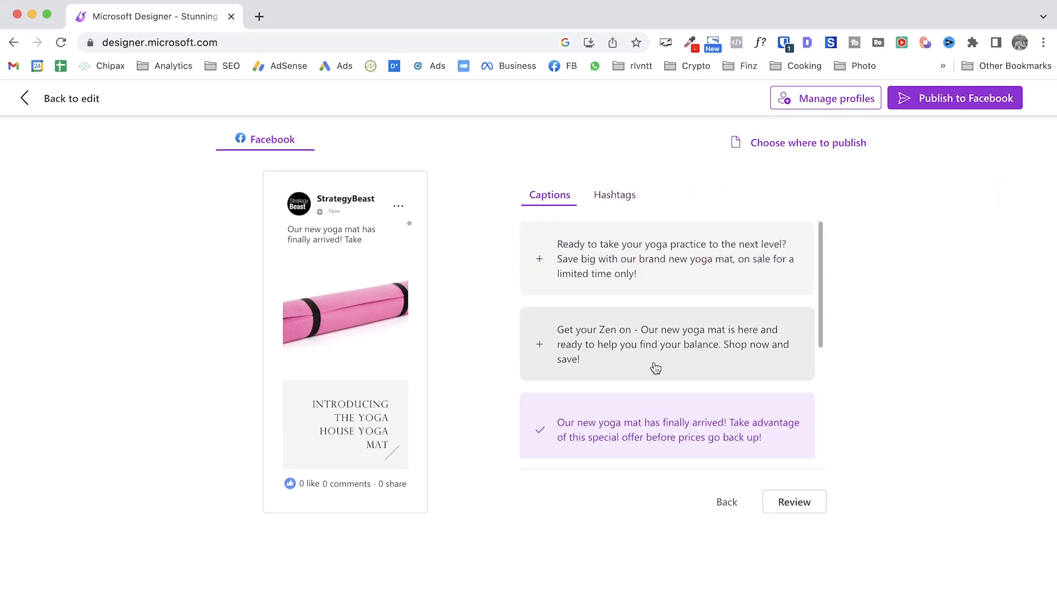
pyautogui.scroll(-3, 891, 458)
pyautogui.click(793, 510)
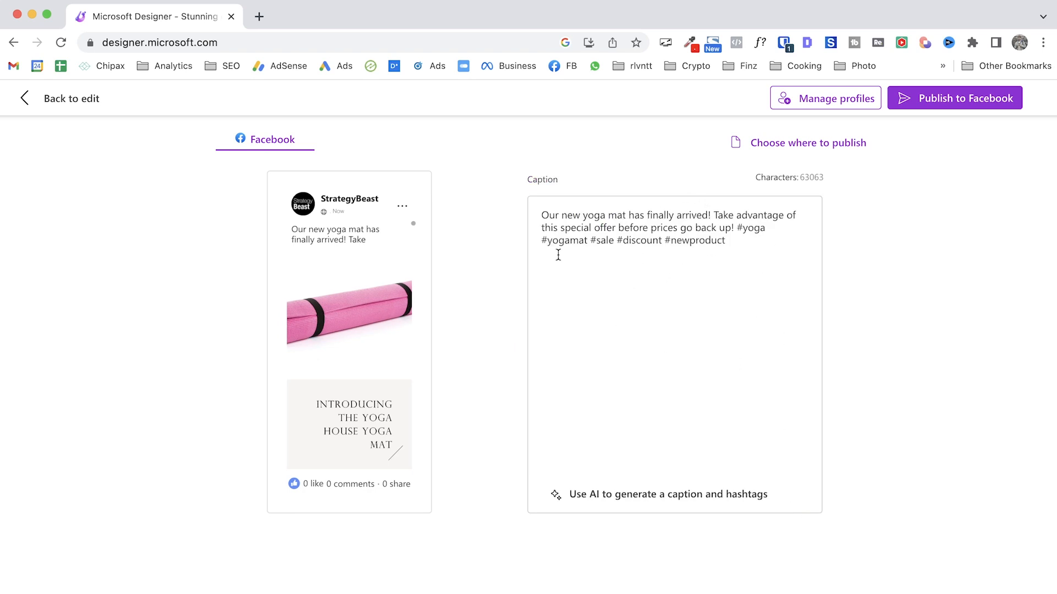
pyautogui.moveTo(538, 213); pyautogui.dragTo(734, 233)
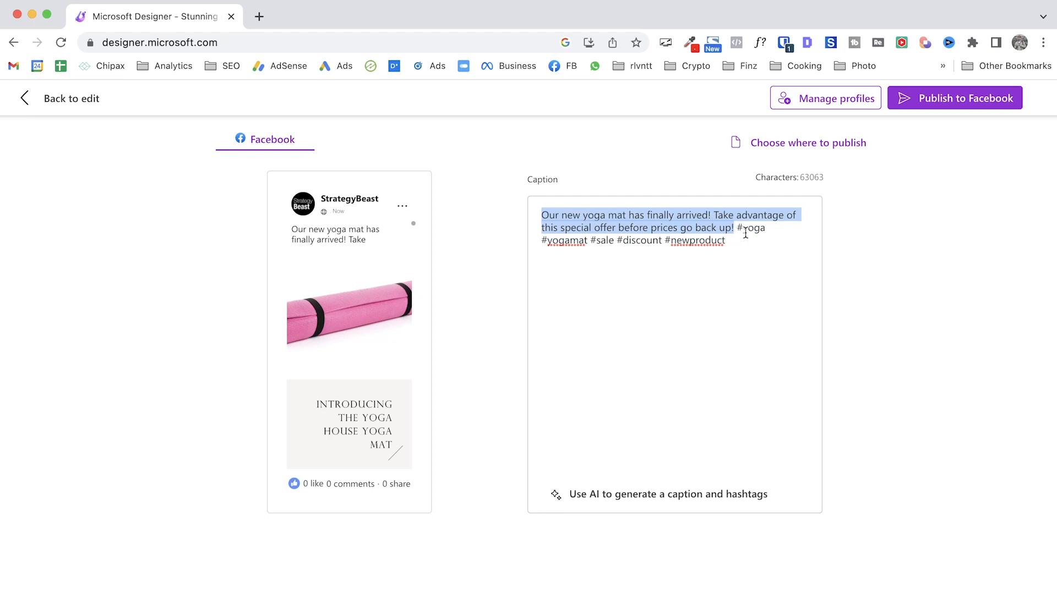
pyautogui.click(754, 249)
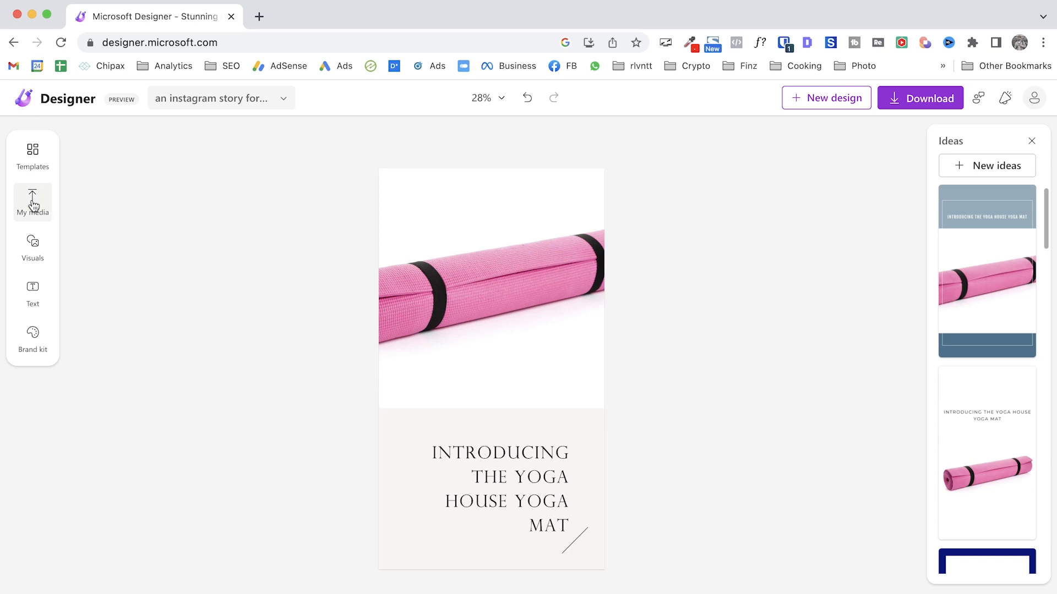
# Return to the story design and generate images from the description "a woman using a pink yoga mat in a beautiful beach"
pyautogui.click(40, 259)
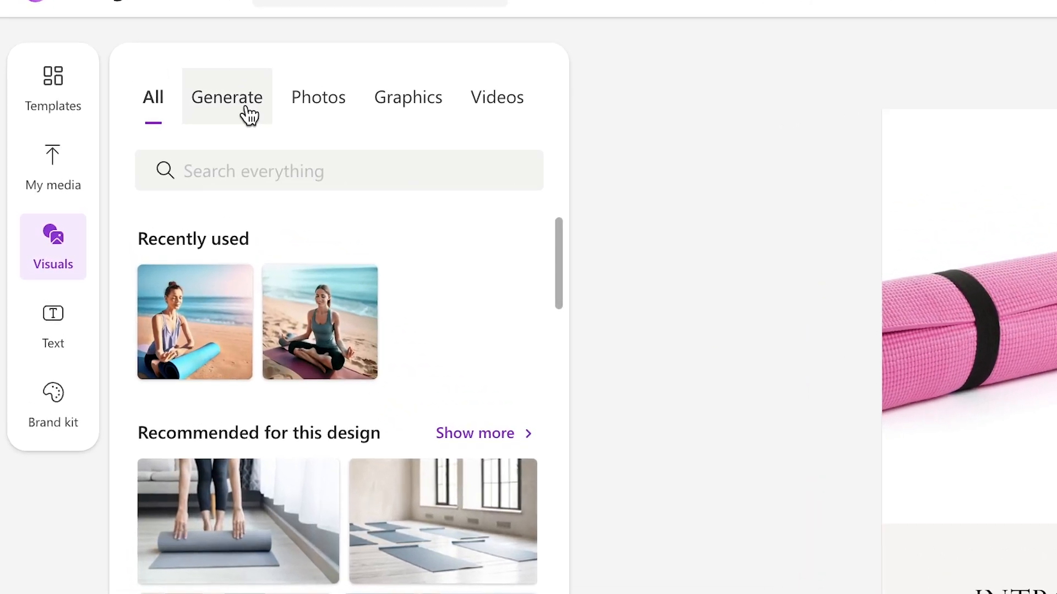
pyautogui.click(249, 115)
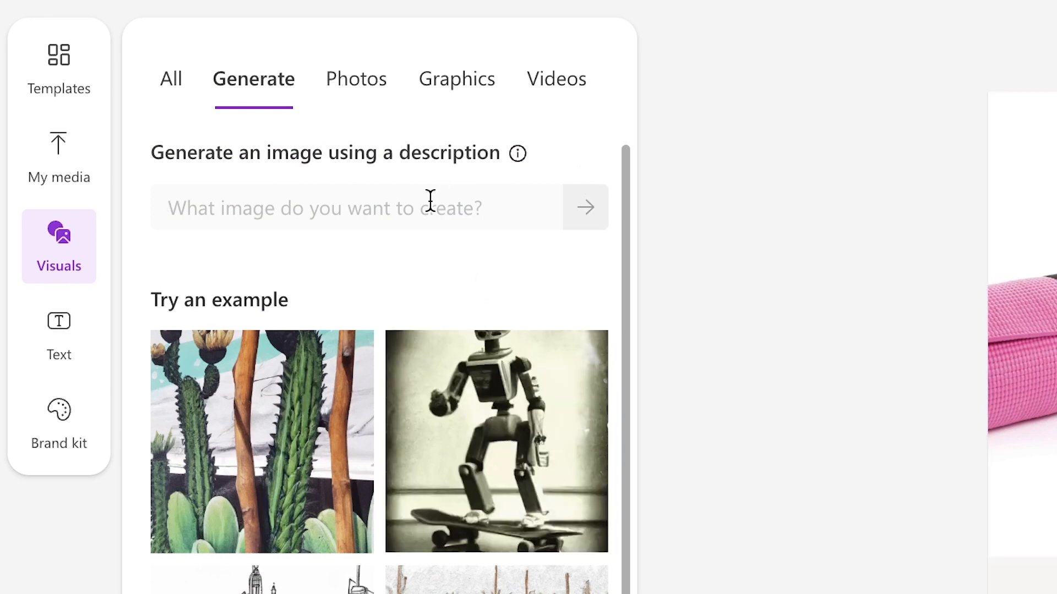
pyautogui.click(337, 65)
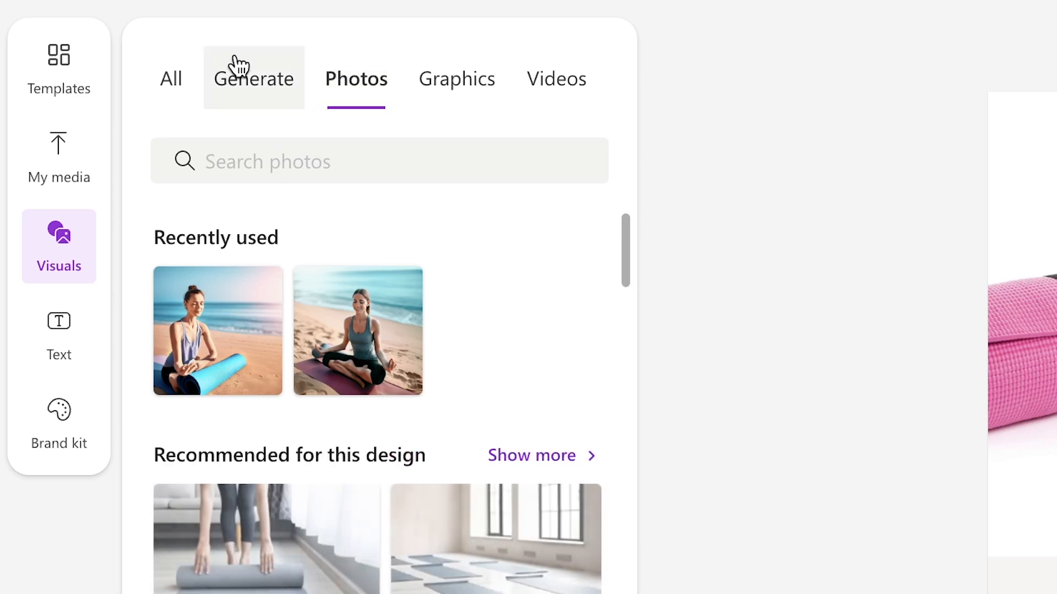
pyautogui.click(231, 64)
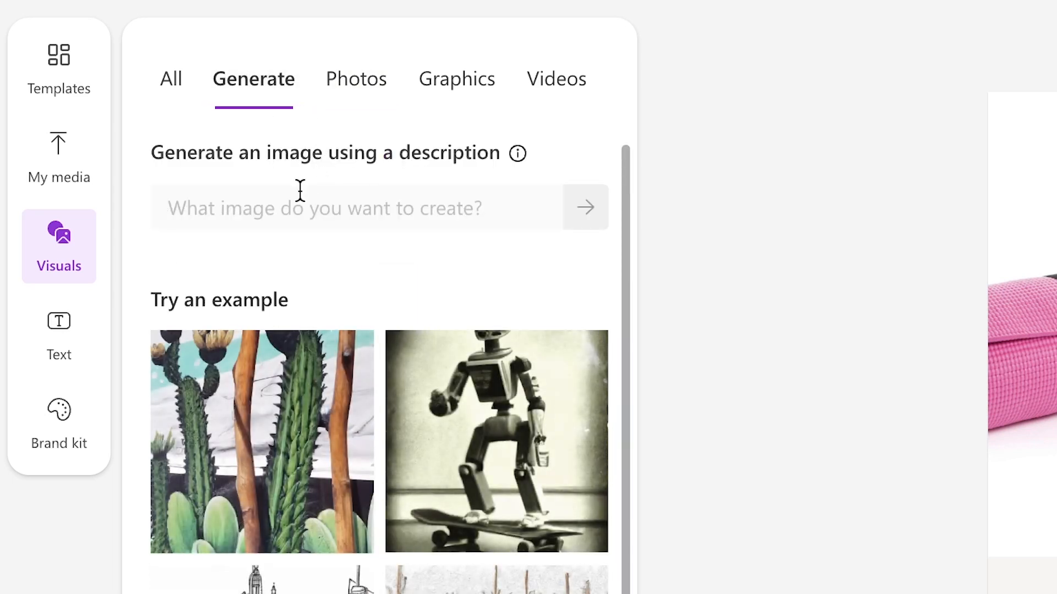
pyautogui.click(300, 190)
pyautogui.write('a woma')
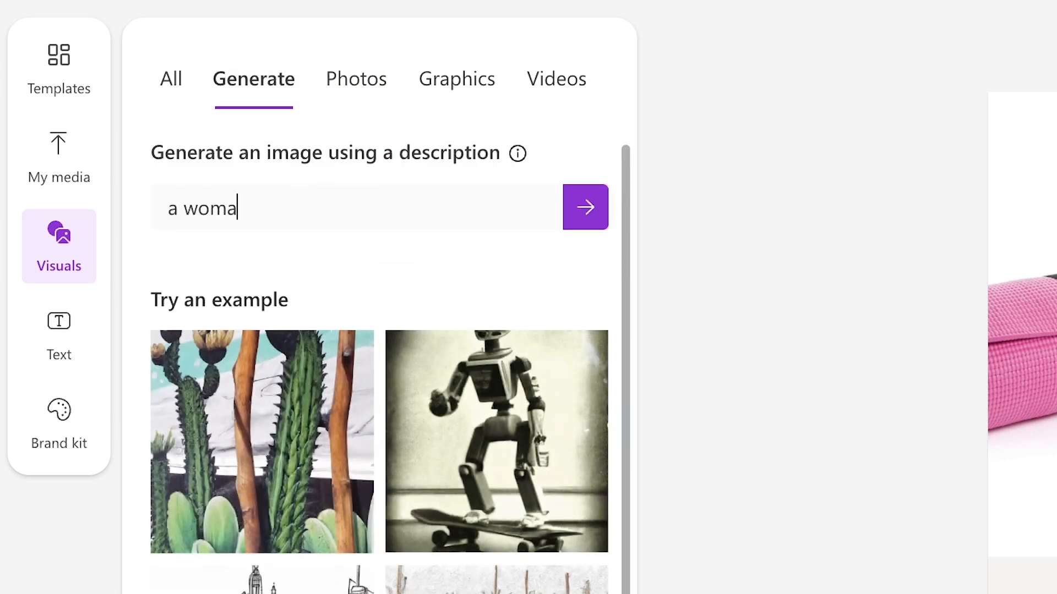
pyautogui.write('n using a pi')
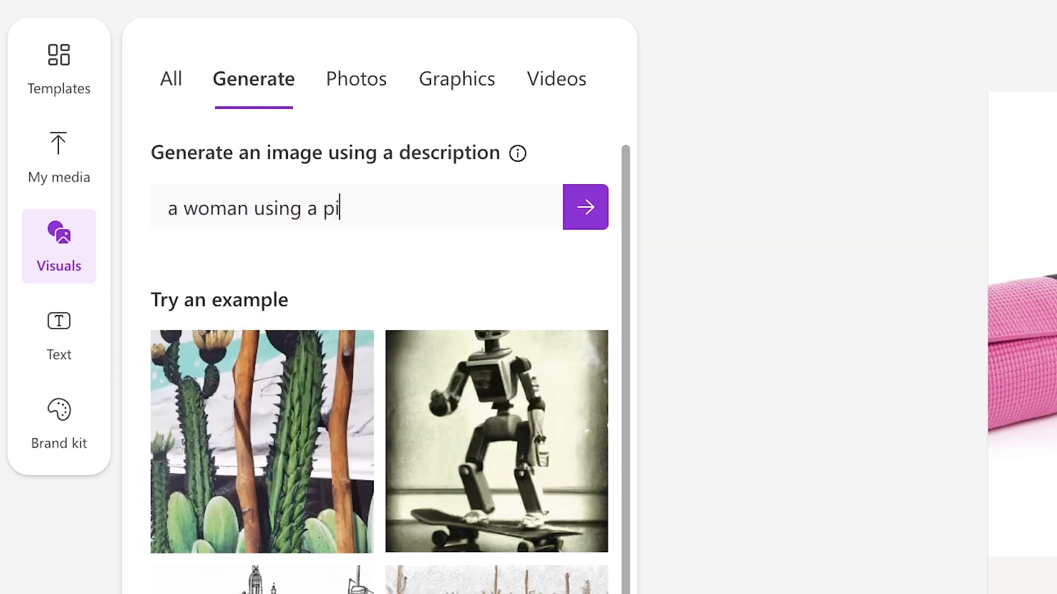
pyautogui.write('nk yoga mat')
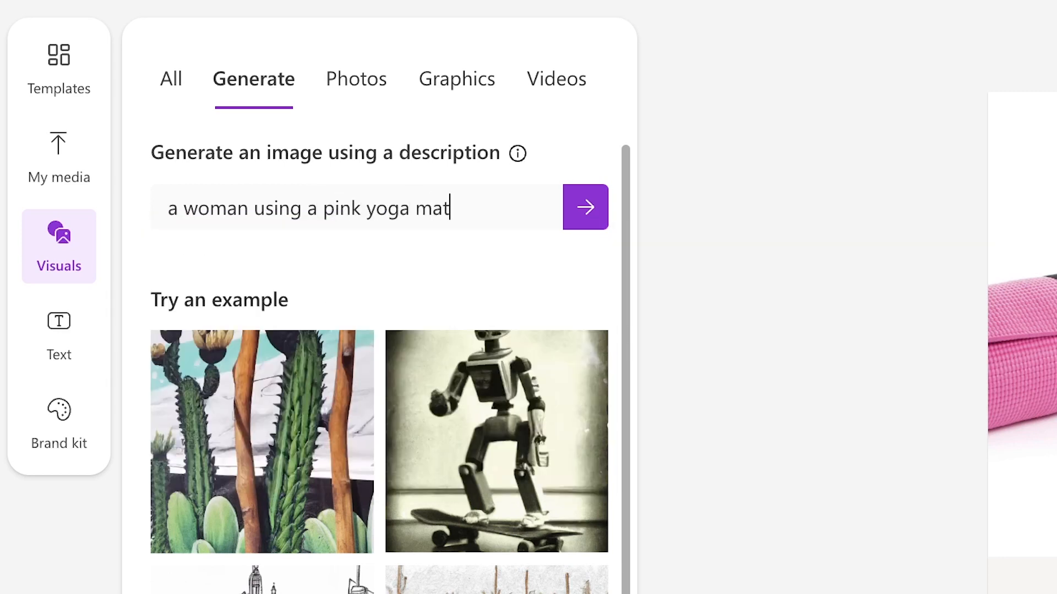
pyautogui.write(' in a beau')
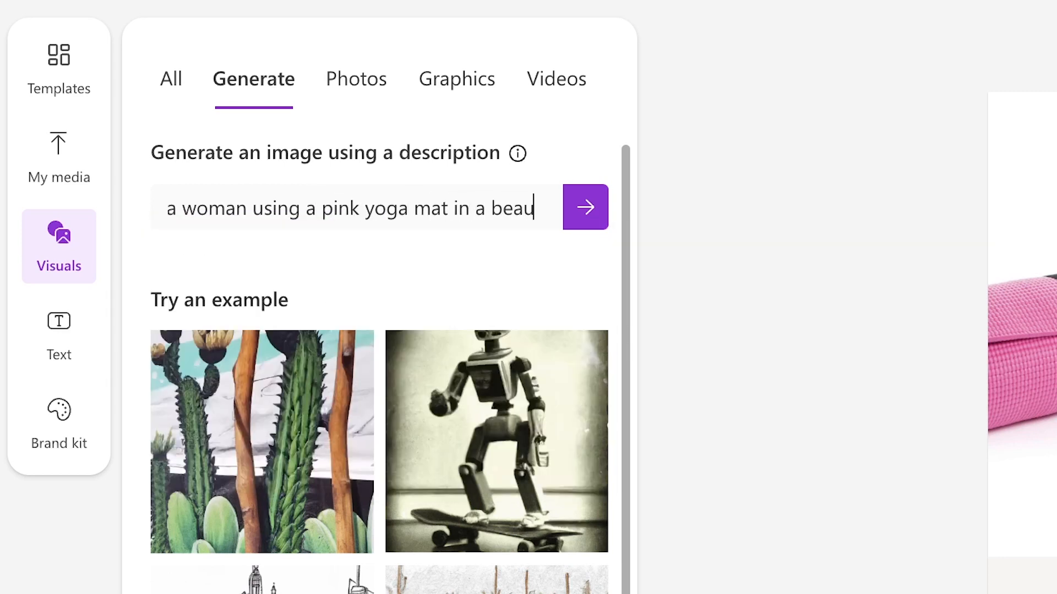
pyautogui.write('tiful beach')
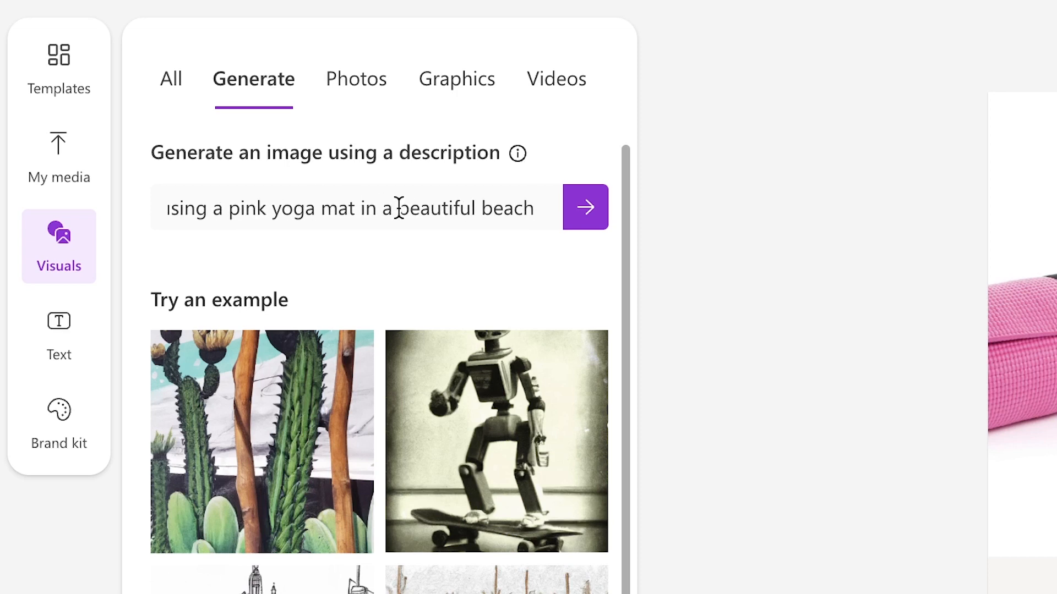
pyautogui.click(588, 212)
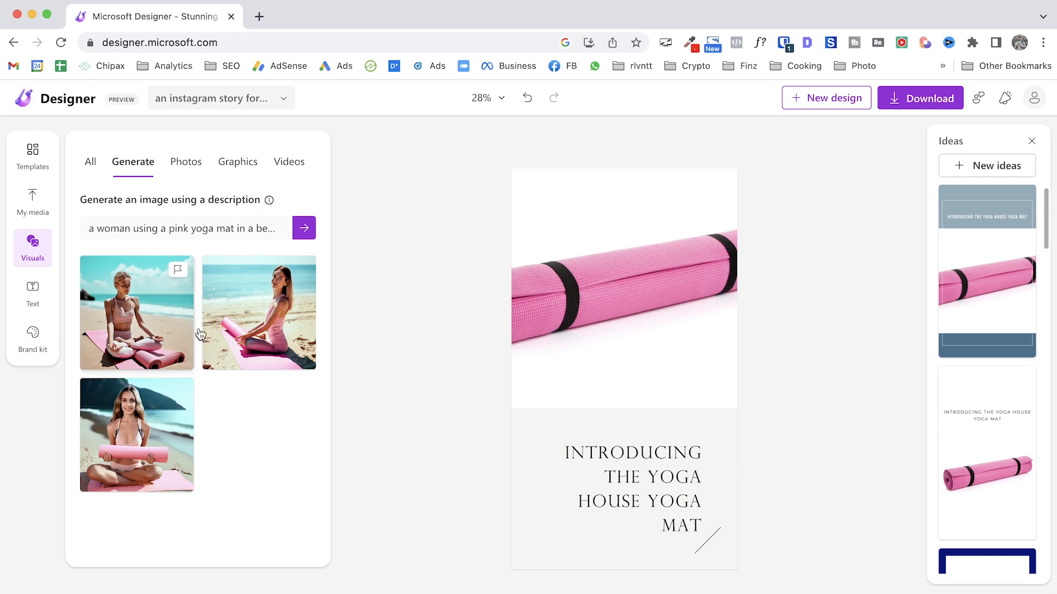
# Place the generated image of the woman sitting beside a half-rolled pink mat and enlarge it over the story's upper area
pyautogui.click(236, 330)
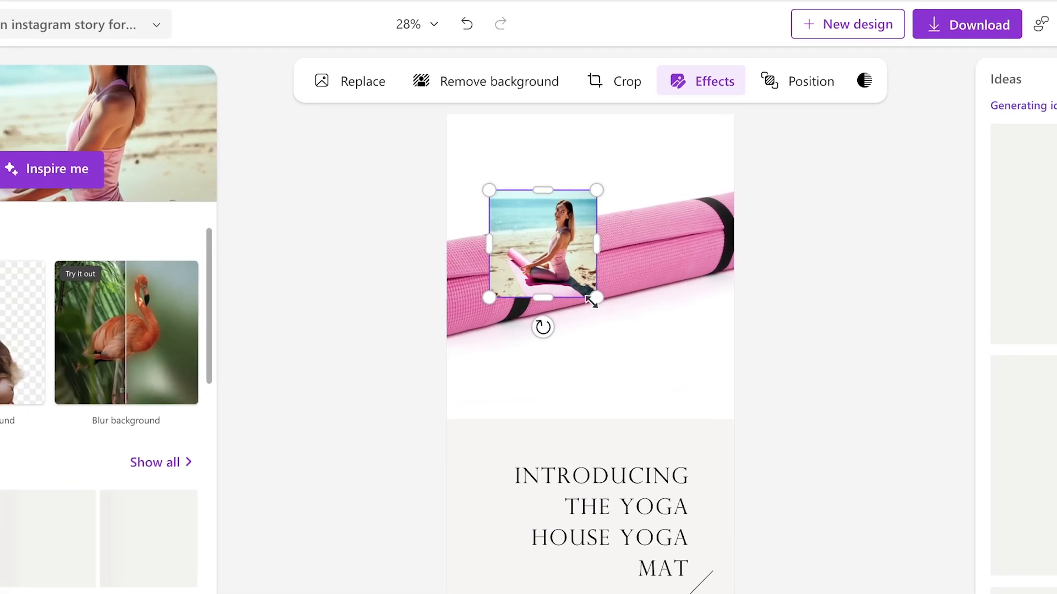
pyautogui.moveTo(590, 301); pyautogui.dragTo(744, 374)
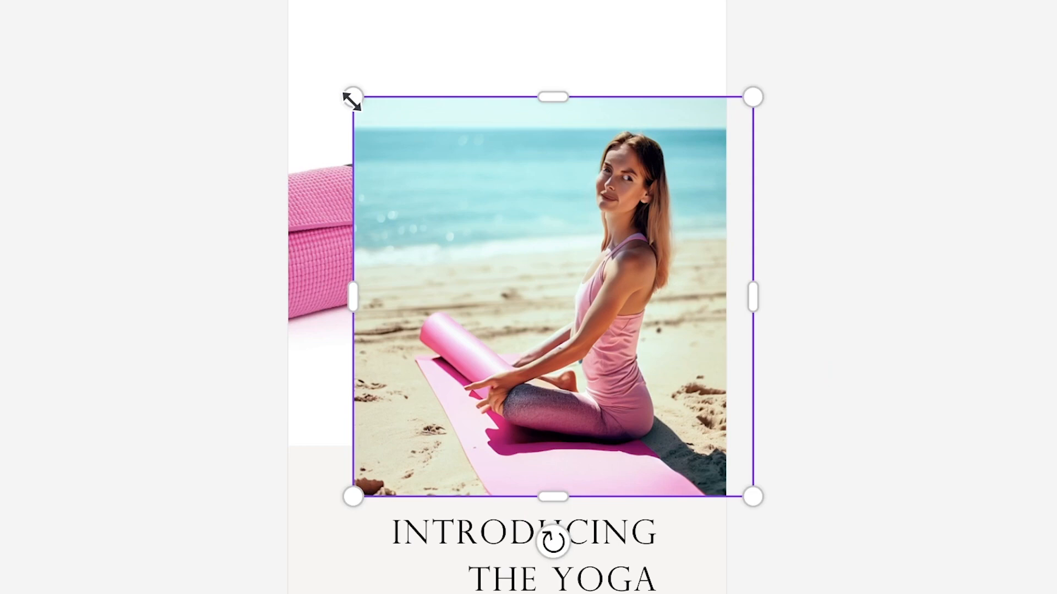
pyautogui.moveTo(352, 99); pyautogui.dragTo(184, 0)
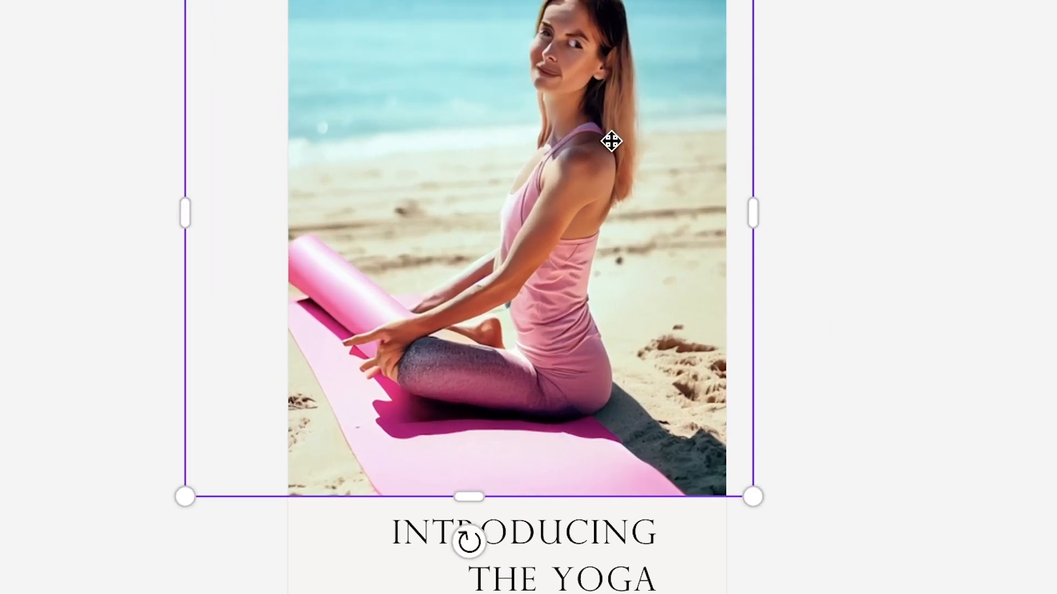
pyautogui.click(804, 292)
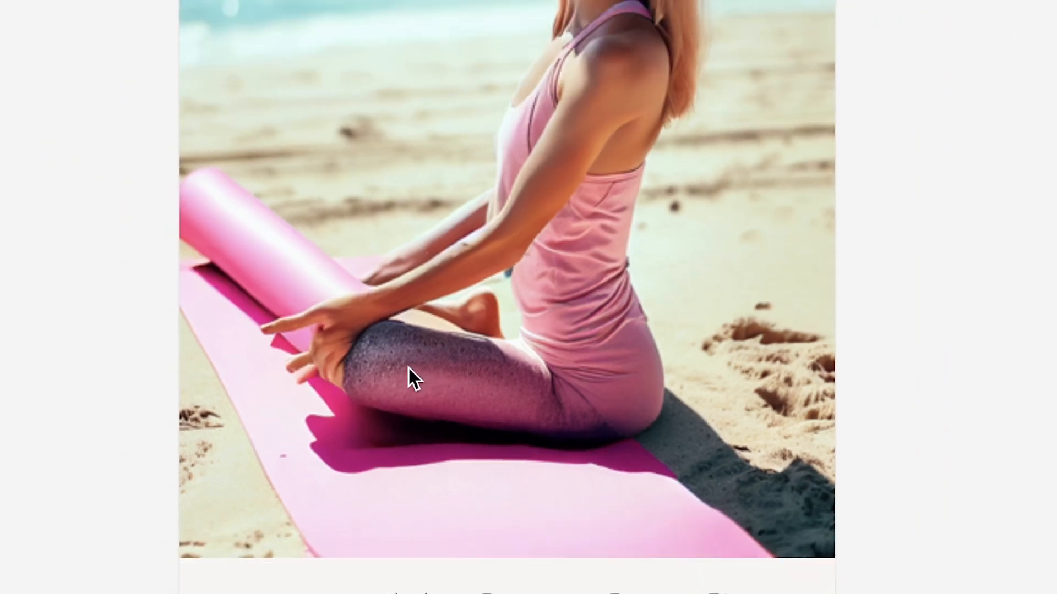
pyautogui.scroll(-3, 409, 369)
pyautogui.scroll(2, 539, 107)
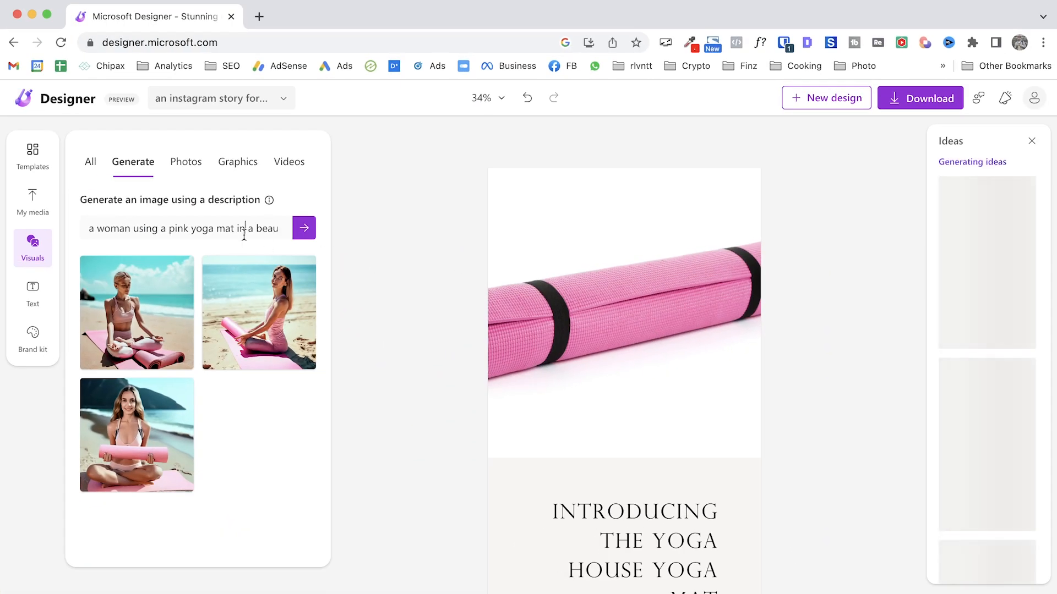
# Generate new images from the description "a yoga mat place in the top of mount everest"
pyautogui.tripleClick(244, 235)
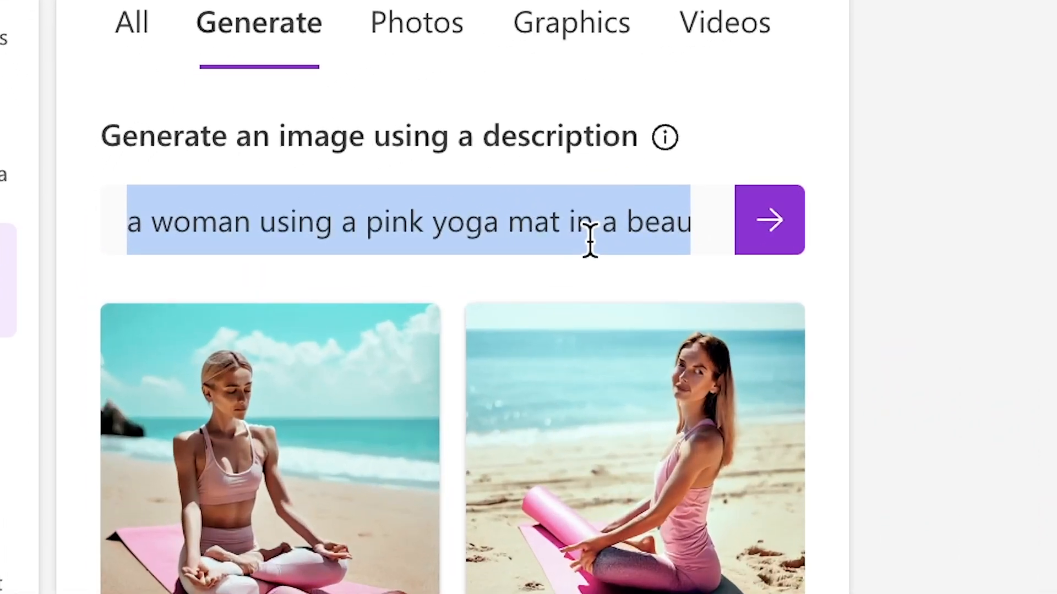
pyautogui.write('a yoga mat pa')
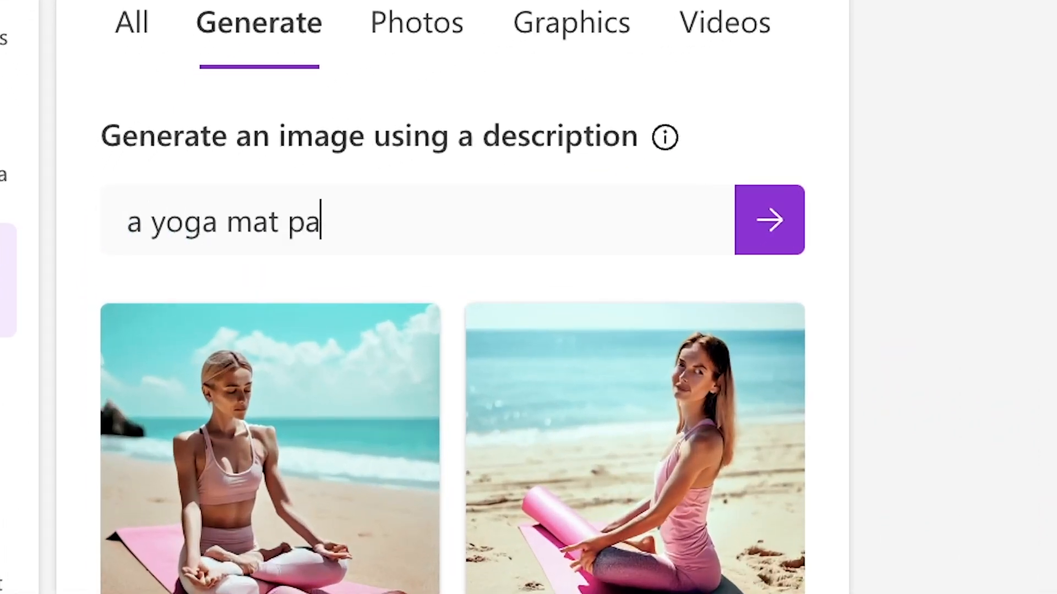
pyautogui.press('BackSpace')
pyautogui.write('lace in the to')
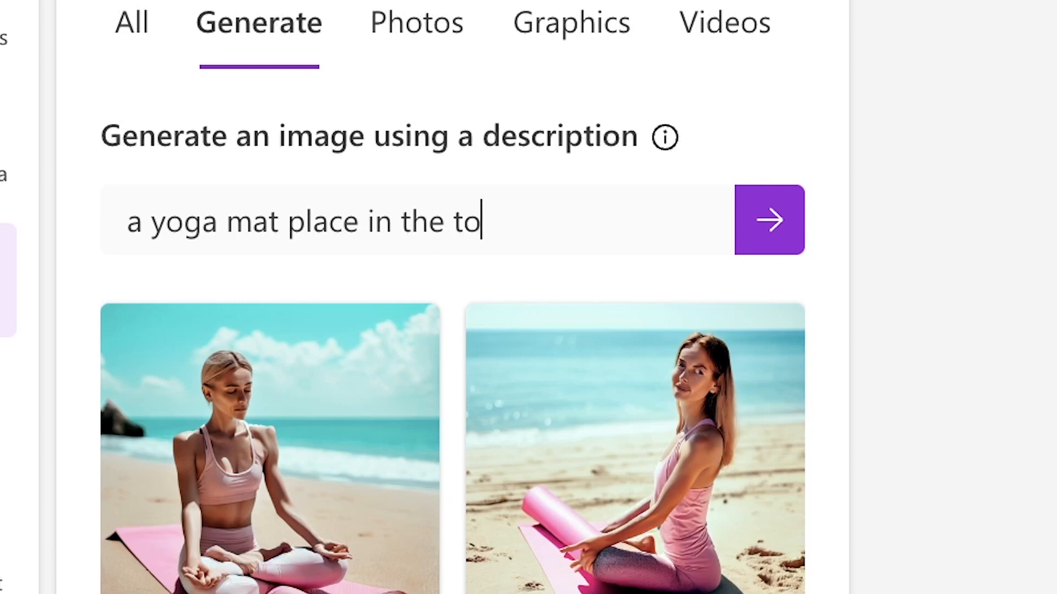
pyautogui.write('p of mounta')
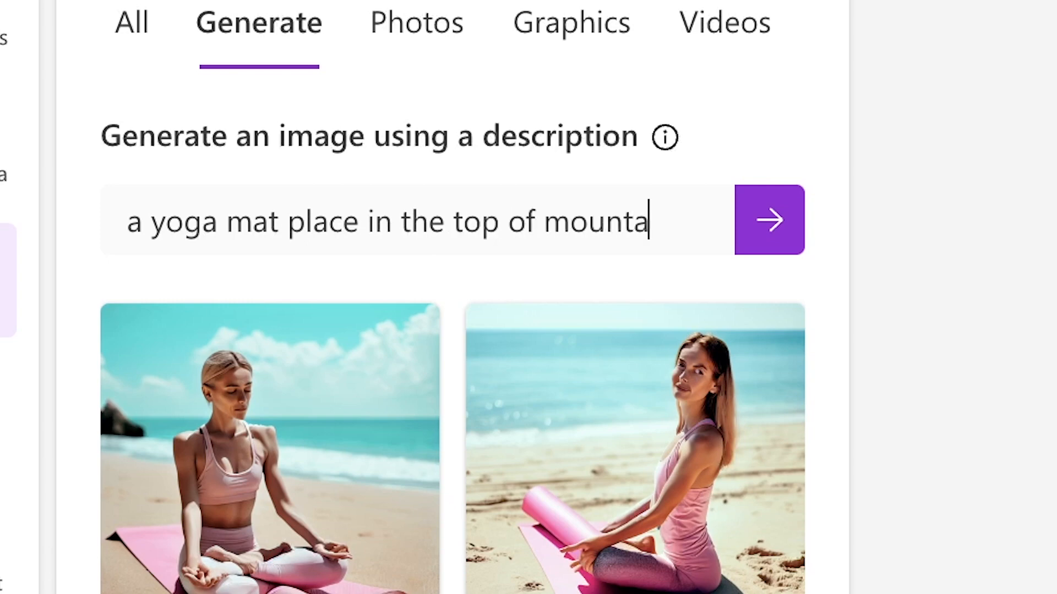
pyautogui.press('BackSpace')
pyautogui.write('everest')
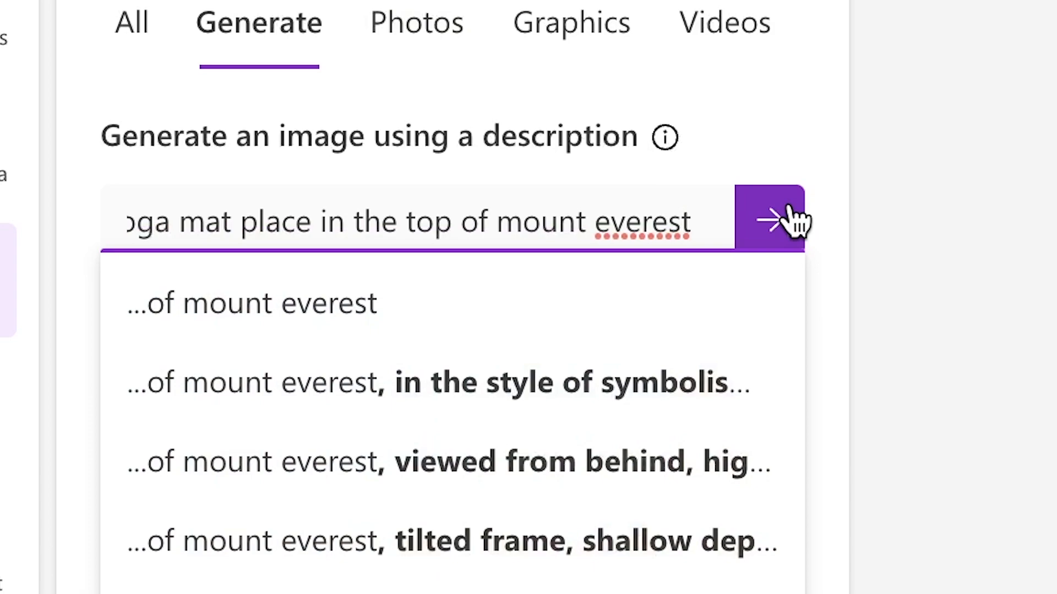
pyautogui.click(792, 220)
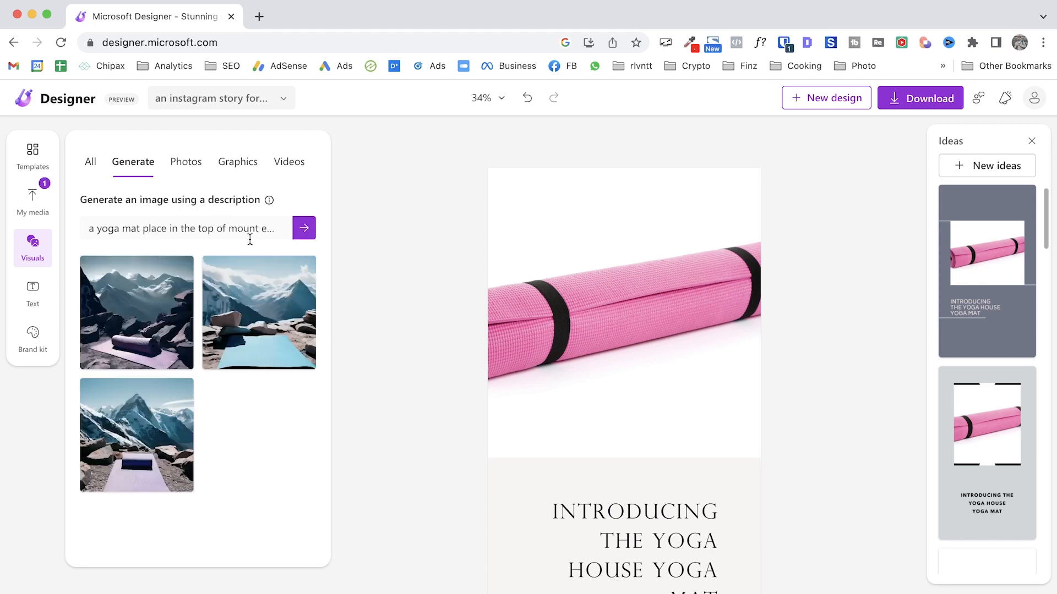
# Place the generated mountain image with the light blue mat on the story and enlarge it to span the full width
pyautogui.click(252, 332)
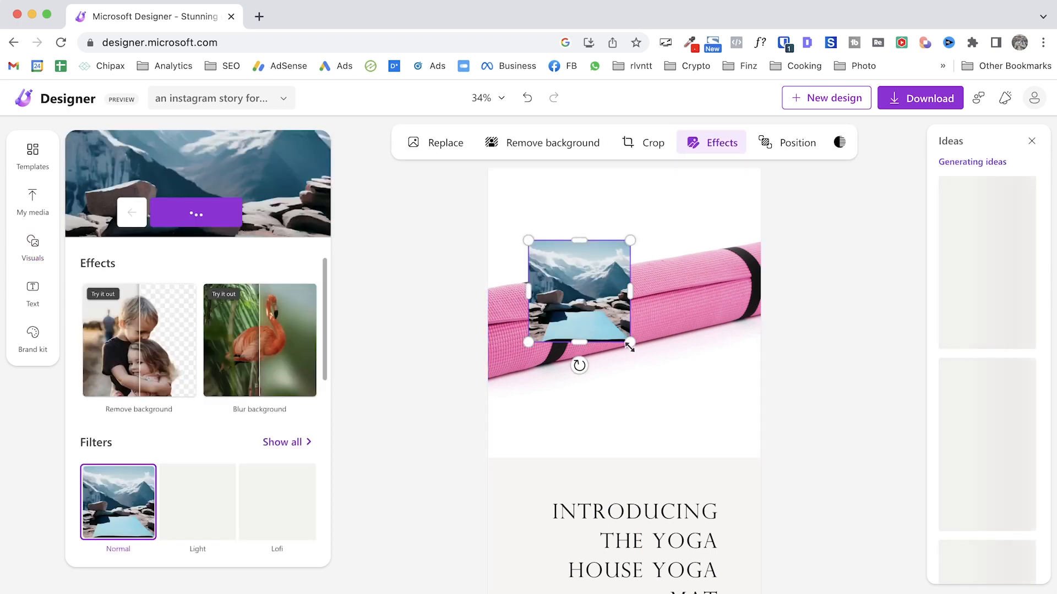
pyautogui.moveTo(629, 346); pyautogui.dragTo(806, 517)
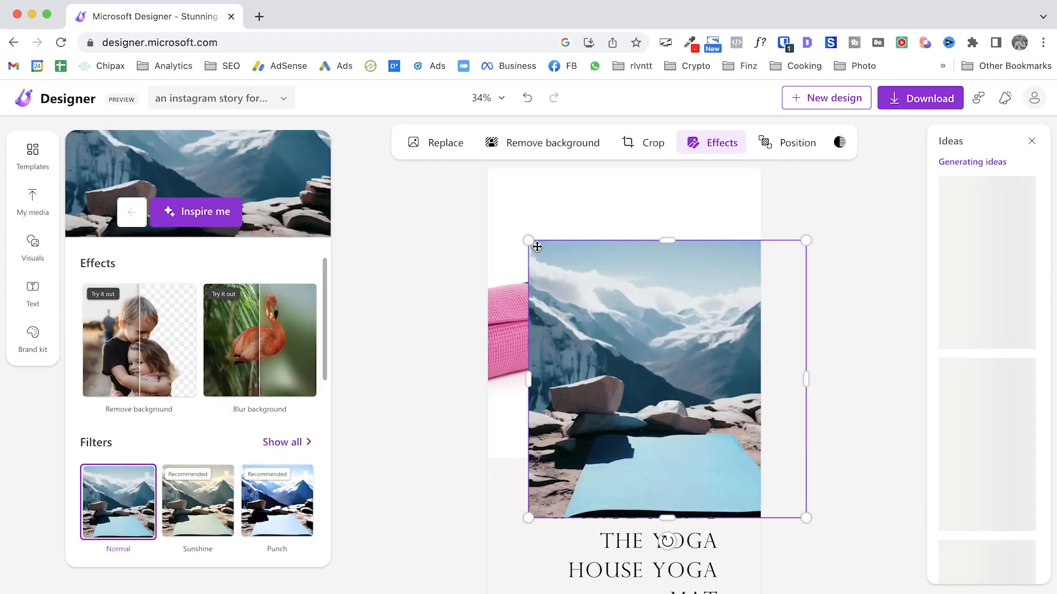
pyautogui.moveTo(528, 241); pyautogui.dragTo(440, 180)
pyautogui.click(411, 205)
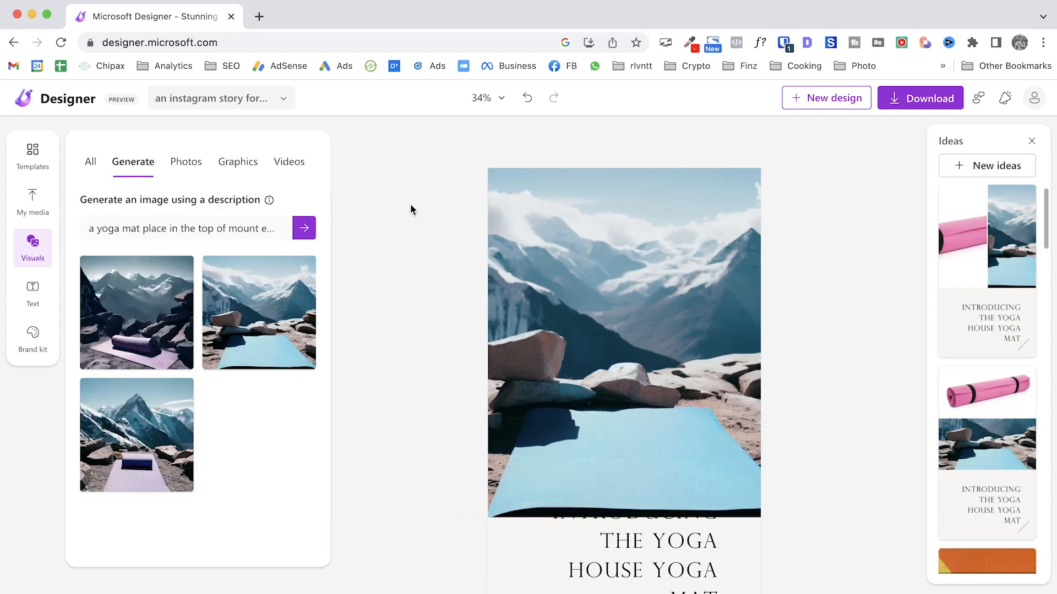
# Shrink and reposition the blue-mat mountain image so it fills only the photo area above the heading
pyautogui.moveTo(655, 357); pyautogui.dragTo(661, 298)
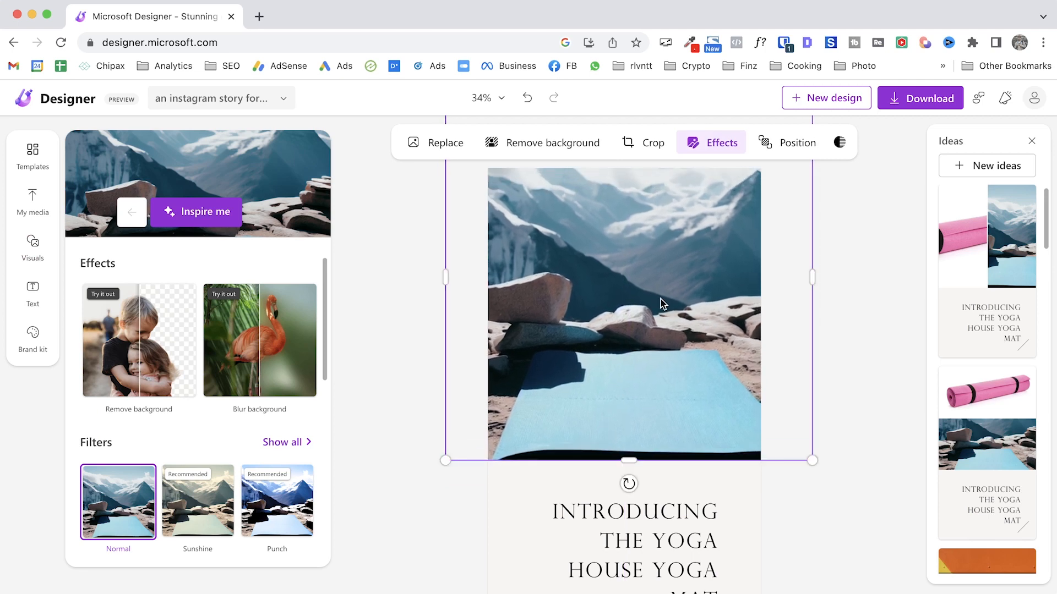
pyautogui.click(835, 315)
pyautogui.moveTo(636, 349); pyautogui.dragTo(613, 352)
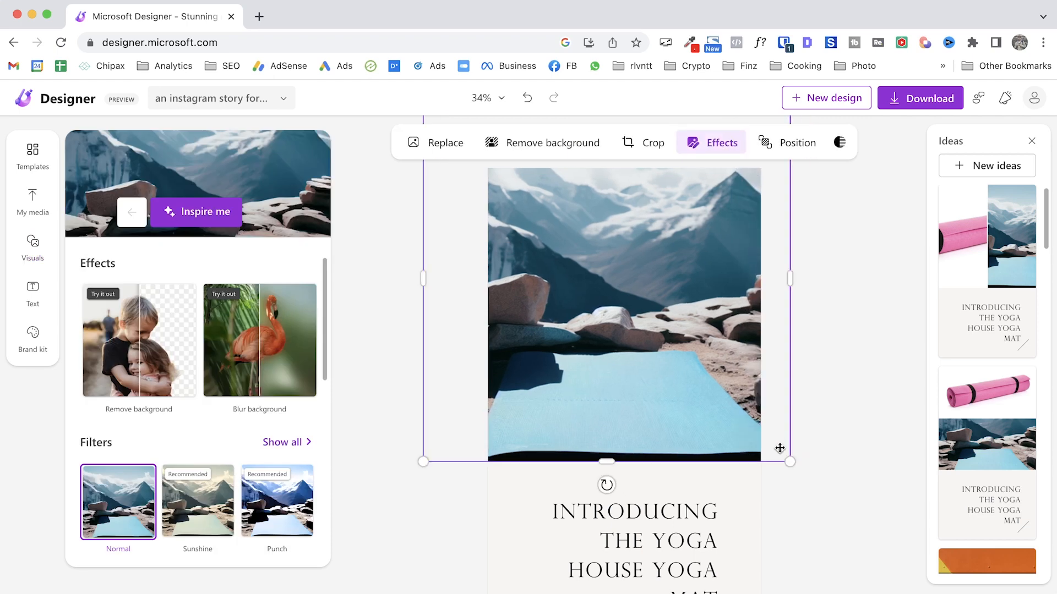
pyautogui.moveTo(791, 462); pyautogui.dragTo(692, 416)
pyautogui.moveTo(620, 287); pyautogui.dragTo(659, 326)
pyautogui.click(807, 268)
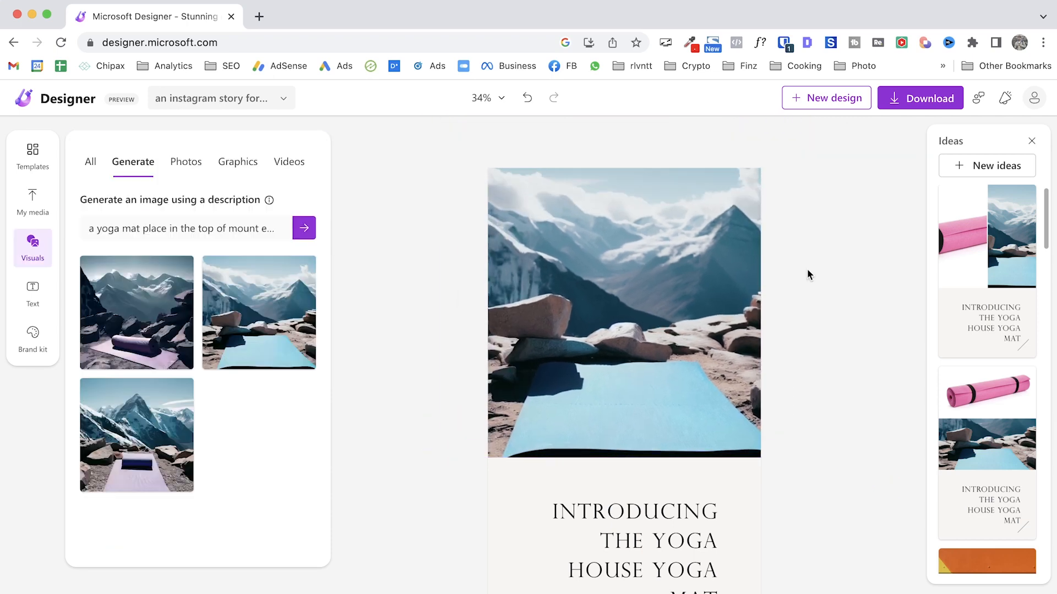
# Replace the blue-mat image with the generated dark mountain image with a rolled purple mat, enlarged to cover the photo area above the heading
pyautogui.click(639, 328)
pyautogui.press('Delete')
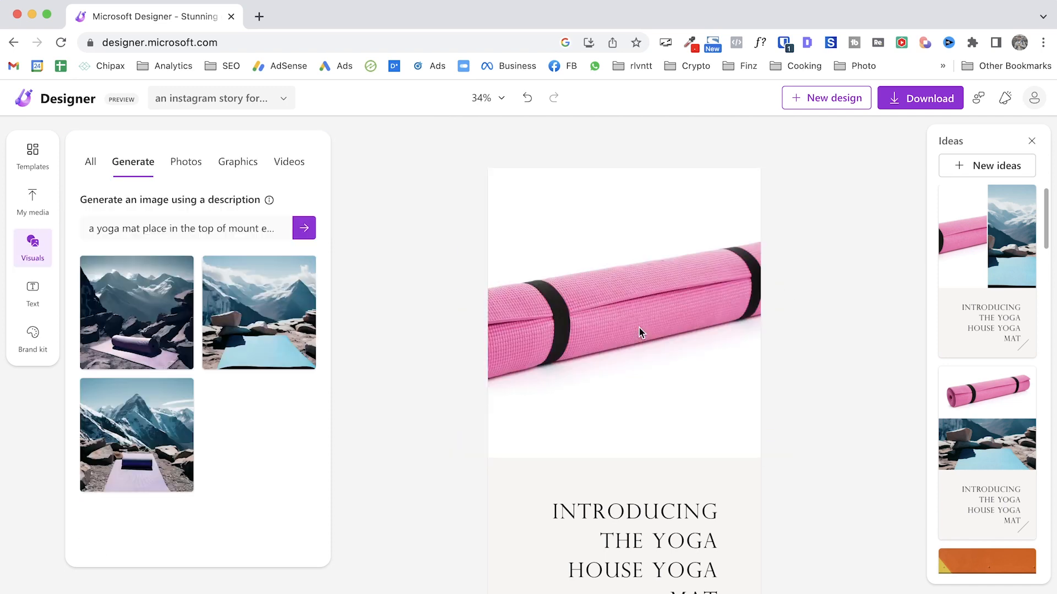
pyautogui.click(137, 314)
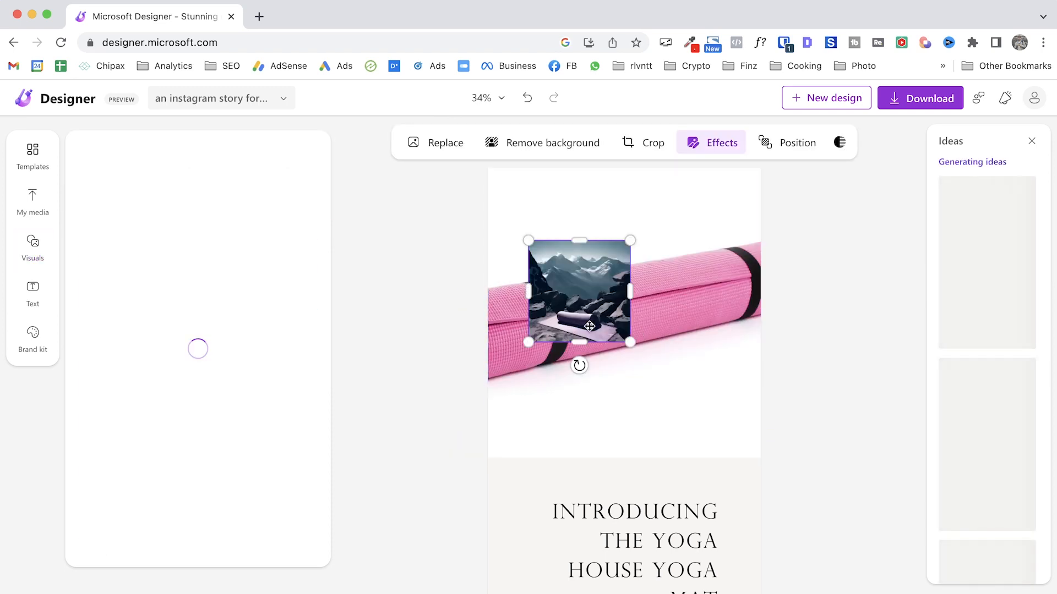
pyautogui.moveTo(629, 344); pyautogui.dragTo(753, 465)
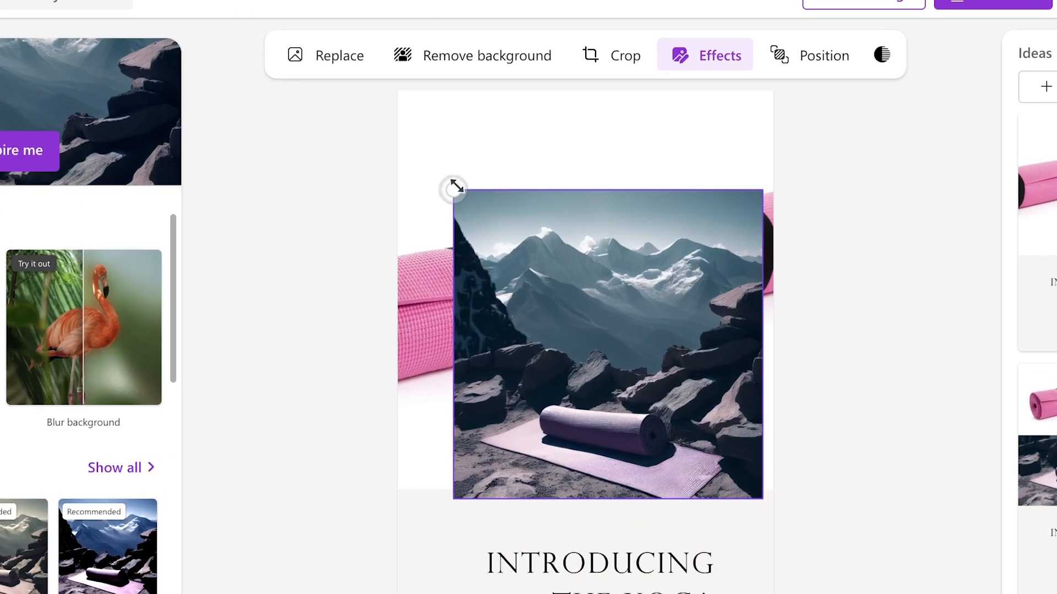
pyautogui.moveTo(528, 241); pyautogui.dragTo(477, 177)
pyautogui.moveTo(279, 20); pyautogui.dragTo(226, 1)
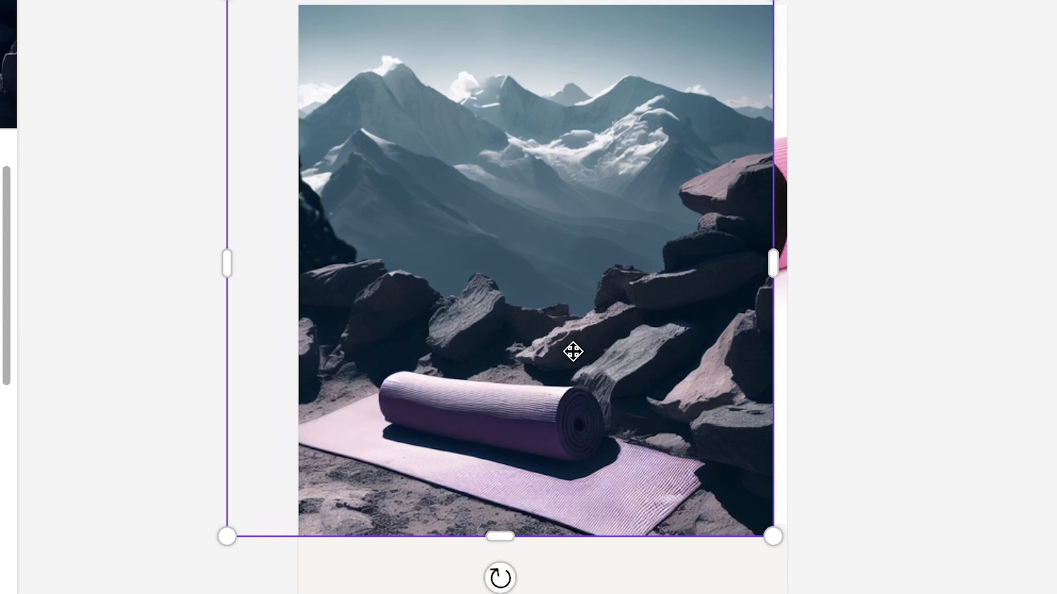
pyautogui.moveTo(571, 351); pyautogui.dragTo(618, 351)
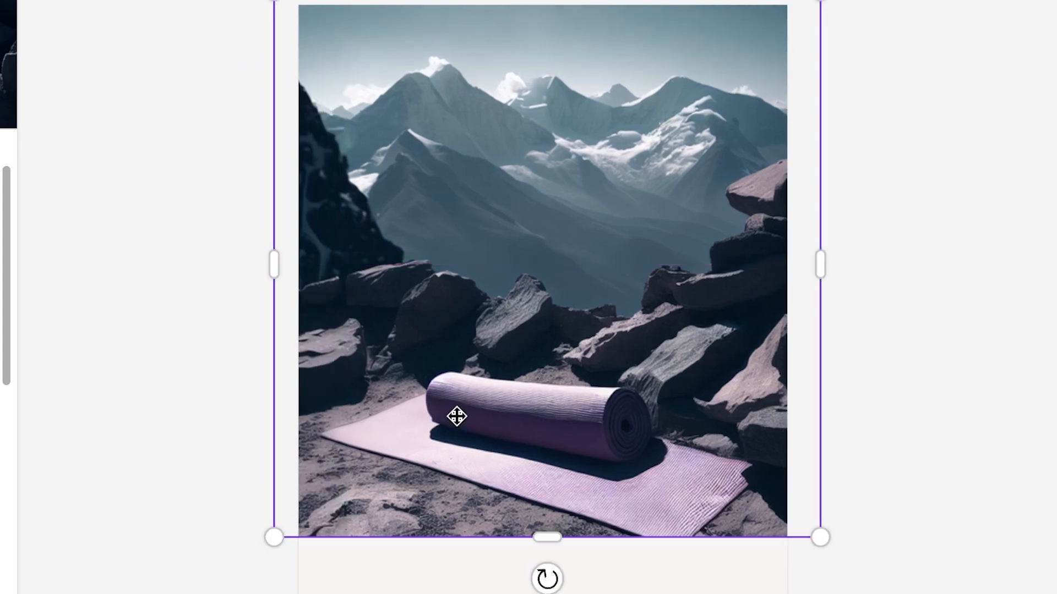
pyautogui.click(843, 396)
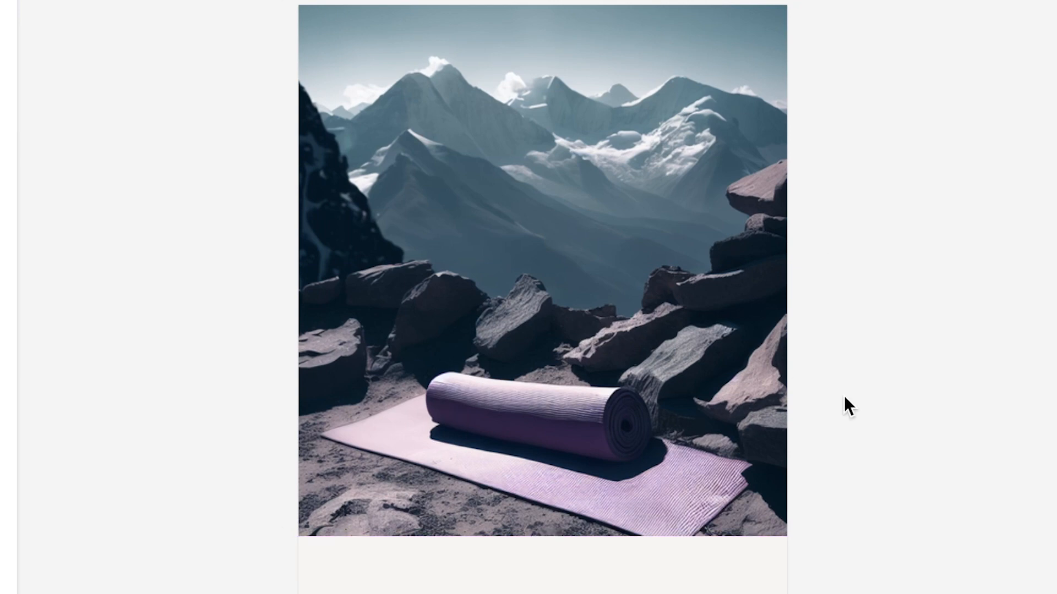
# Place the generated snowy-peak image with the lilac mat on the story, enlarge it past the full width and position it above the heading
pyautogui.click(7, 66)
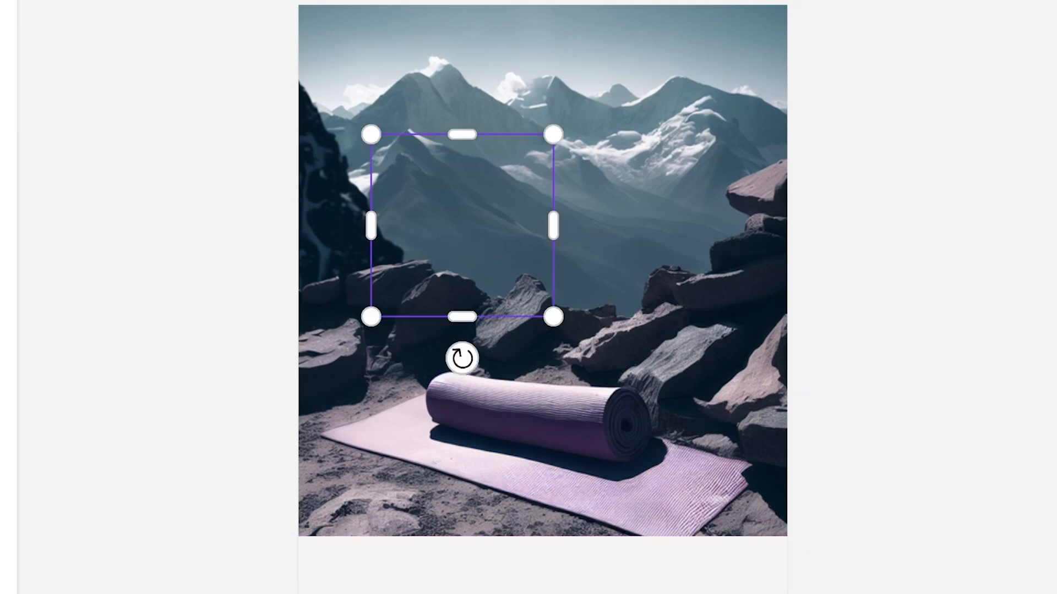
pyautogui.moveTo(555, 321); pyautogui.dragTo(835, 496)
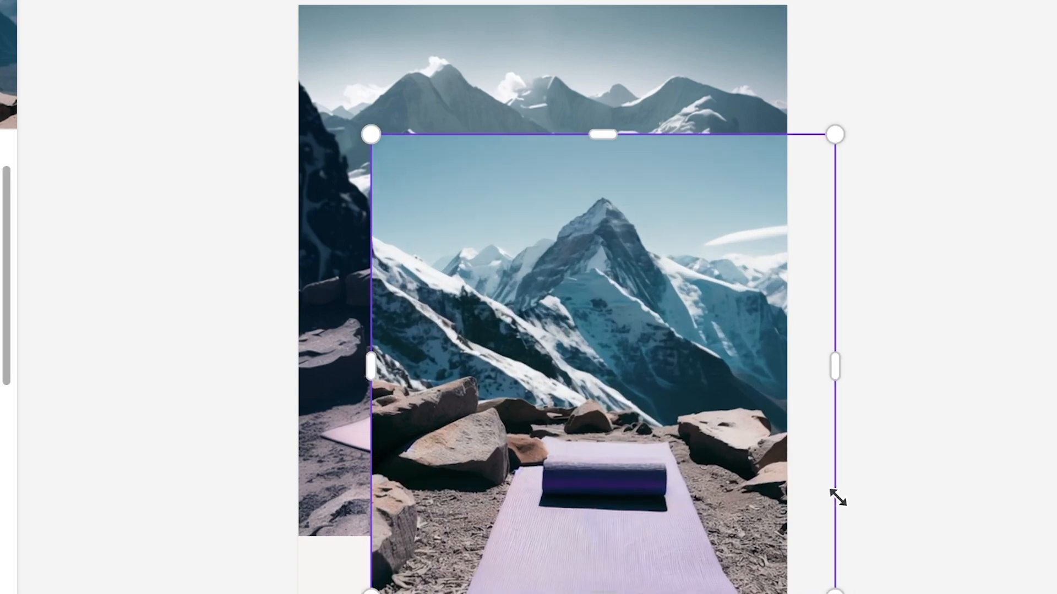
pyautogui.moveTo(368, 130); pyautogui.dragTo(151, 6)
pyautogui.click(100, 276)
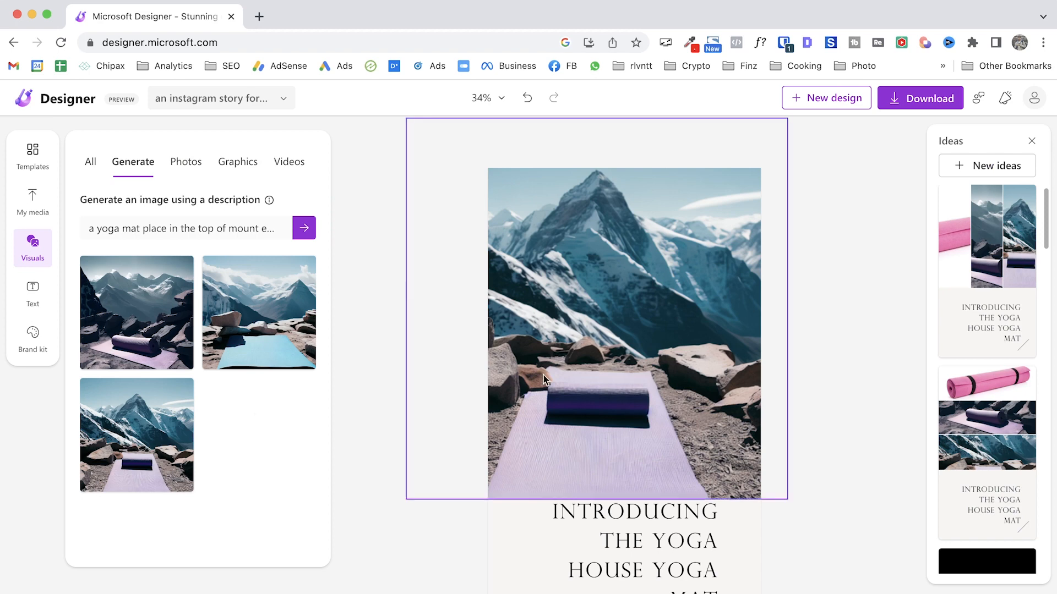
pyautogui.moveTo(546, 380); pyautogui.dragTo(599, 361)
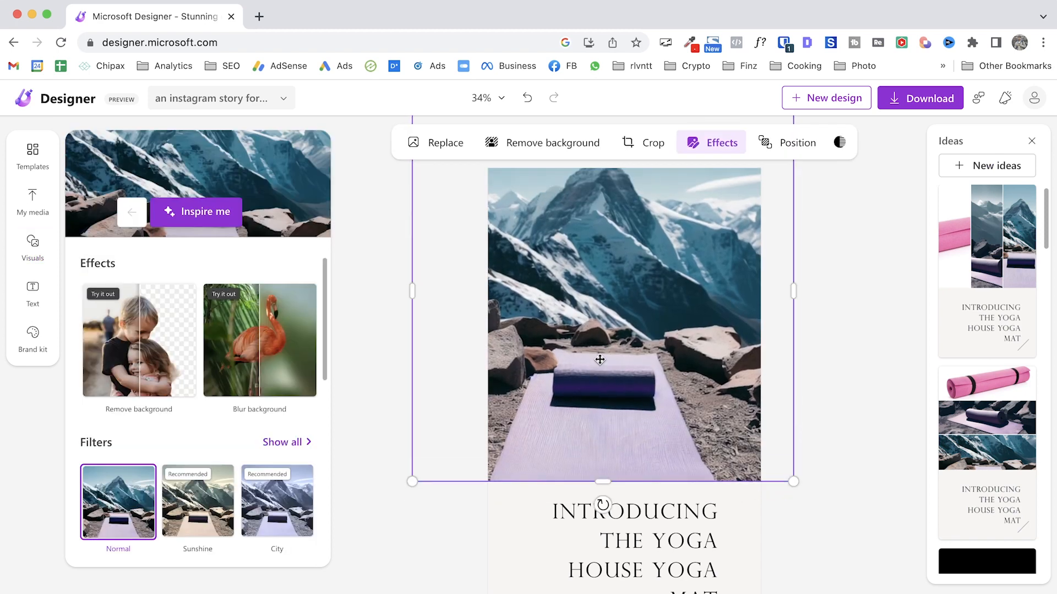
# Download the story as a PNG without watermark, open the downloaded file to check it, and return to the design, dismissing the subscription offer
pyautogui.click(914, 97)
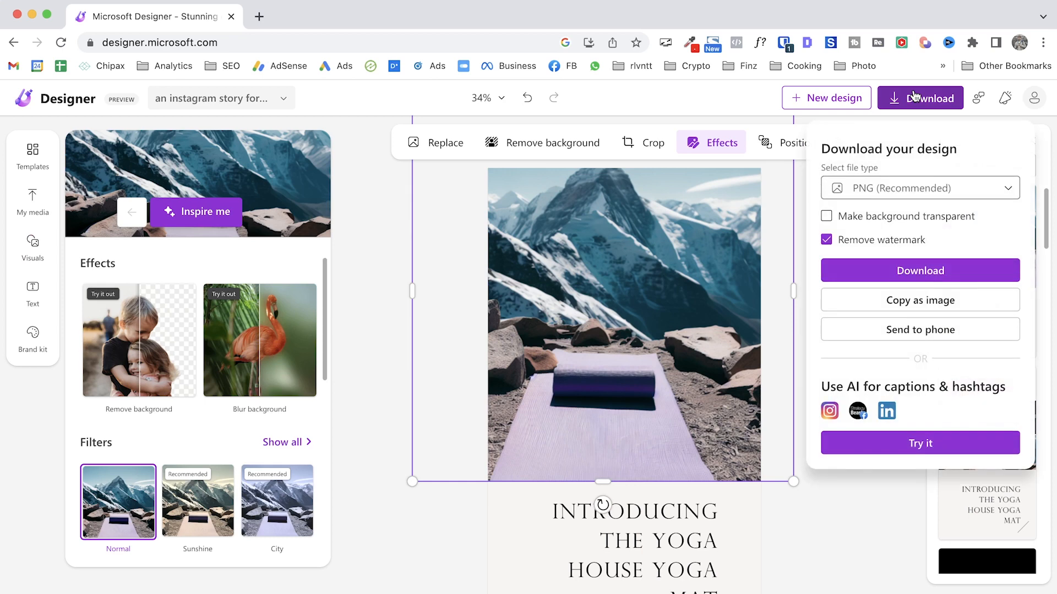
pyautogui.click(929, 276)
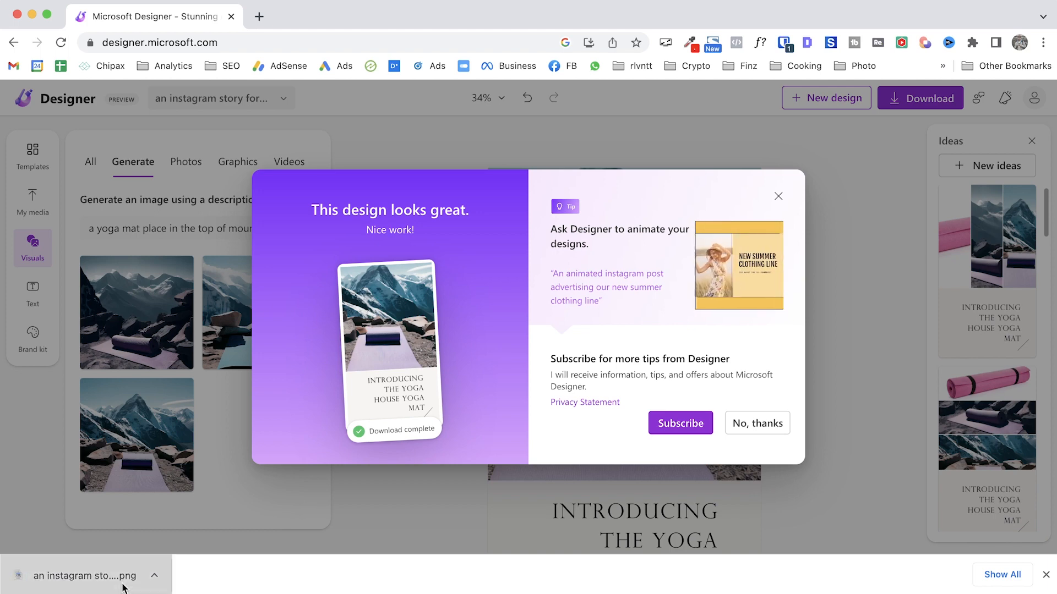
pyautogui.click(89, 585)
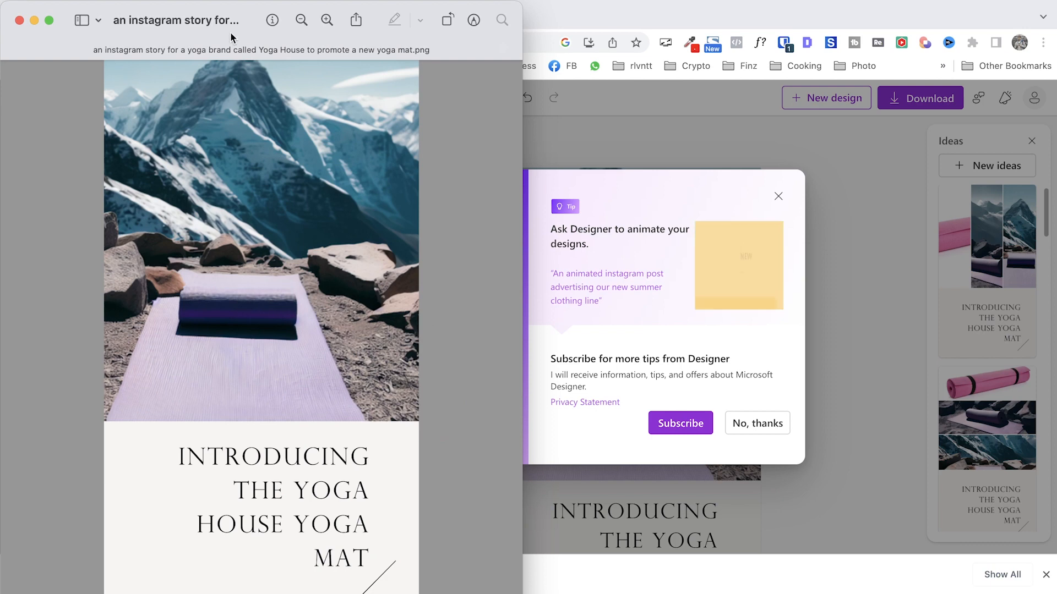
pyautogui.moveTo(230, 31); pyautogui.dragTo(418, 75)
pyautogui.press('super+q')
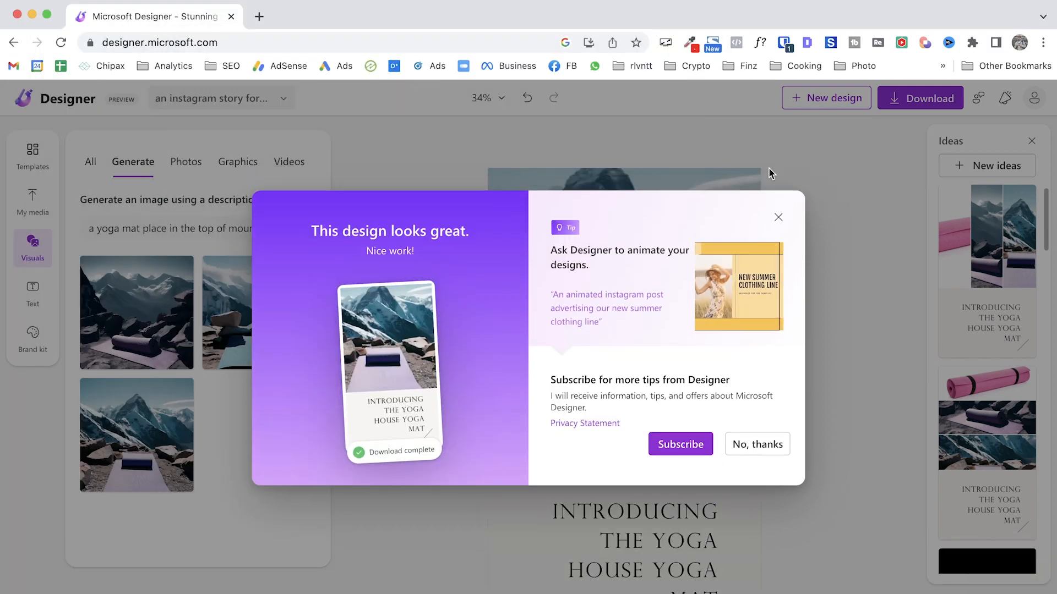
pyautogui.click(778, 222)
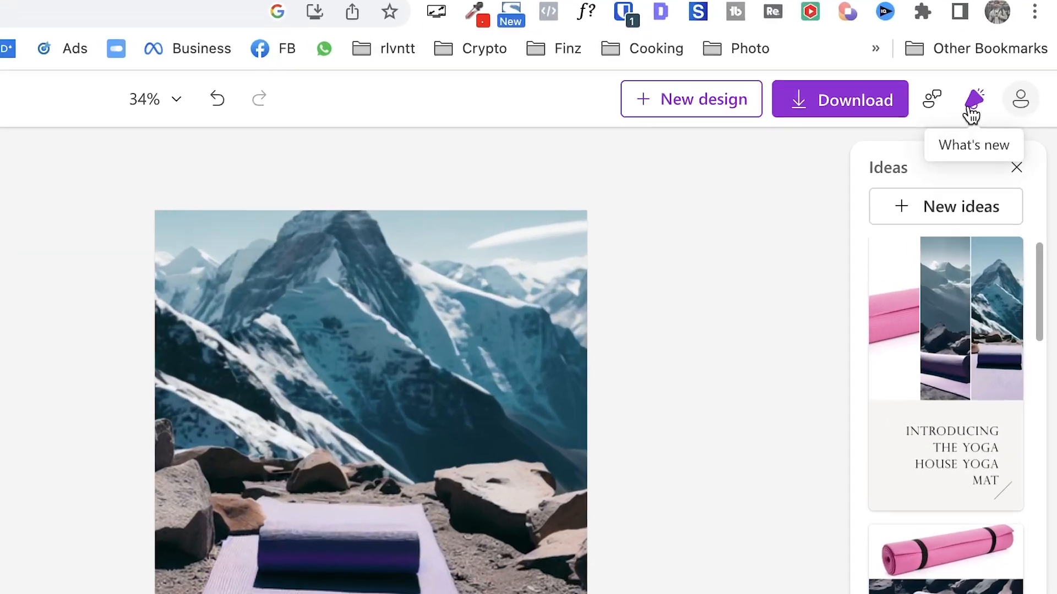
# Look through the What's new announcements of features and improvements, and close them along with the design ideas
pyautogui.click(1005, 97)
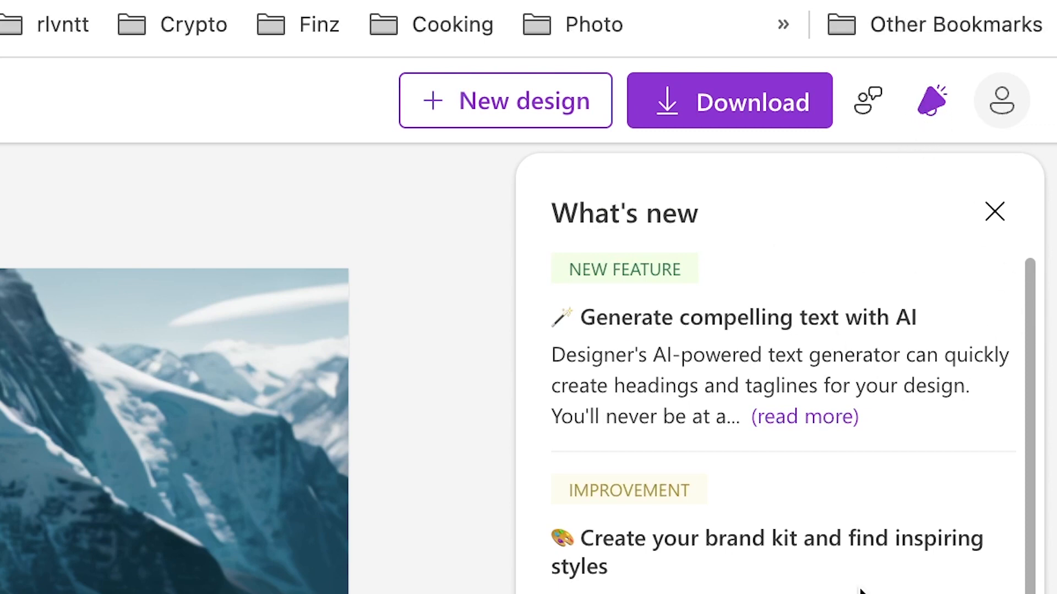
pyautogui.scroll(-15, 861, 589)
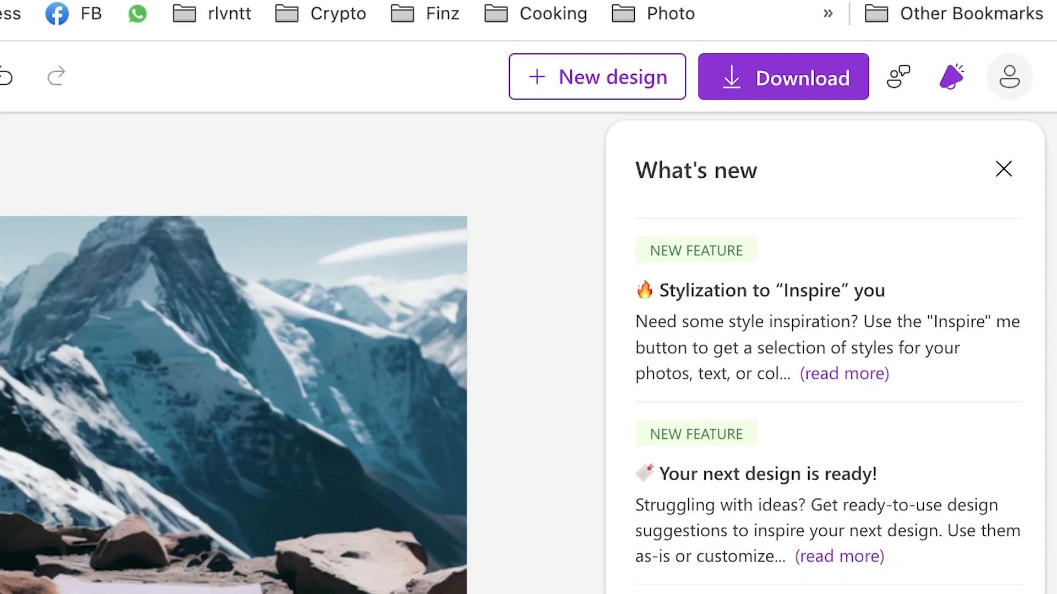
pyautogui.scroll(13, 824, 558)
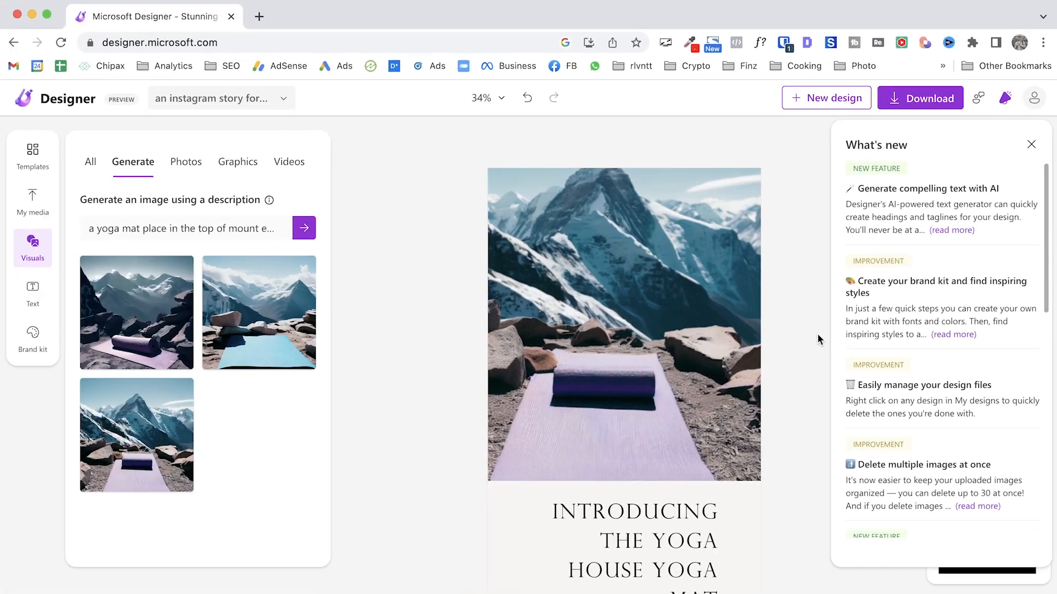
pyautogui.click(1031, 144)
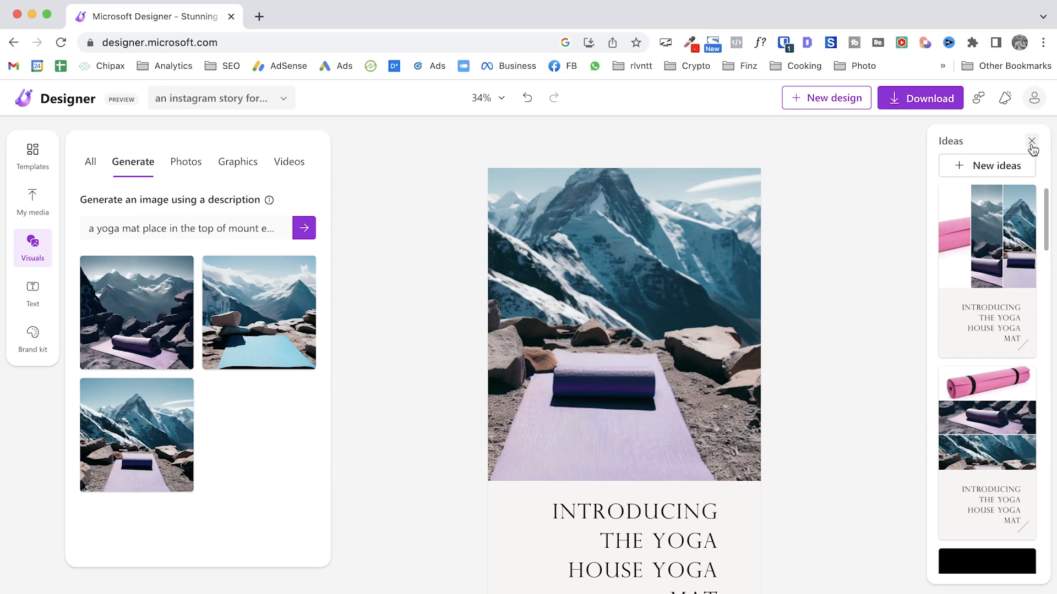
pyautogui.click(1032, 142)
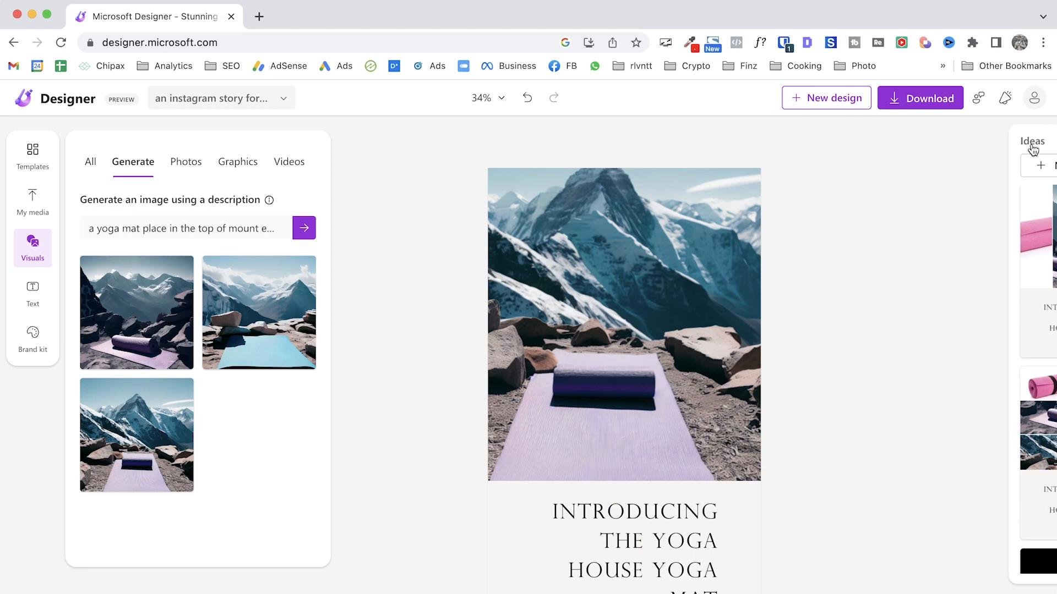